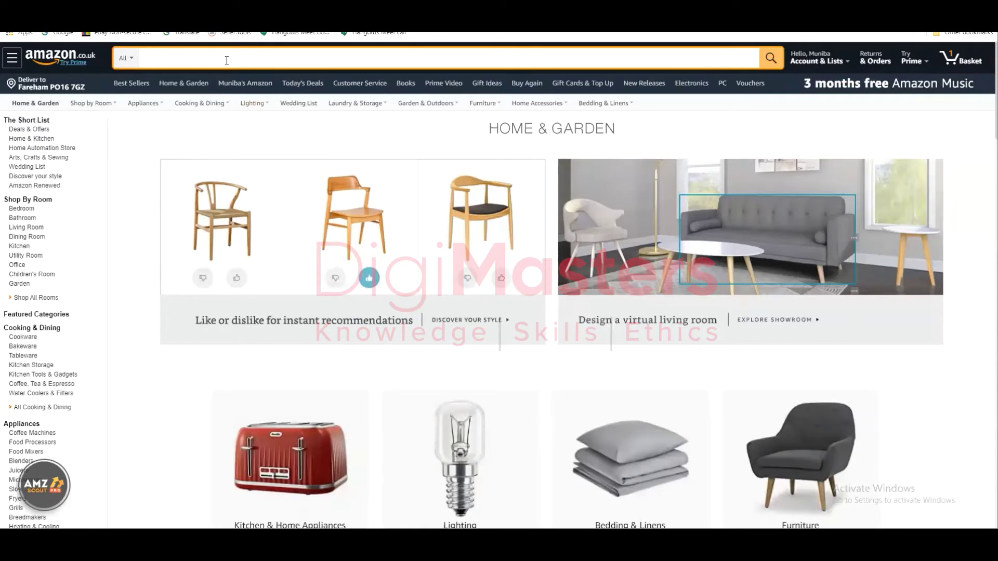
# Search Amazon.co.uk for 'hairdressing scissors' and scroll through the first rows of results.
pyautogui.click(227, 60)
pyautogui.write('hair')
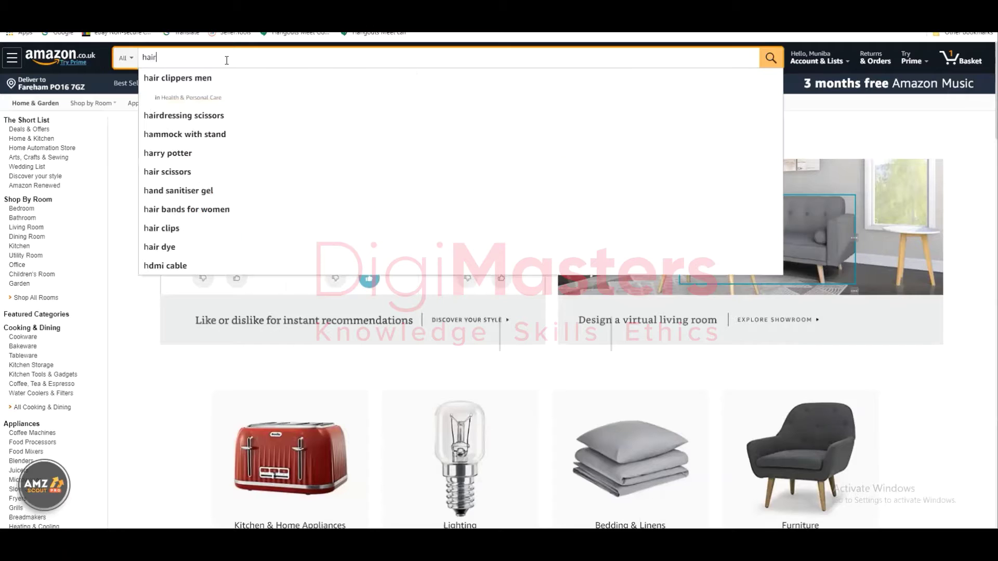
pyautogui.write('dressing scissors')
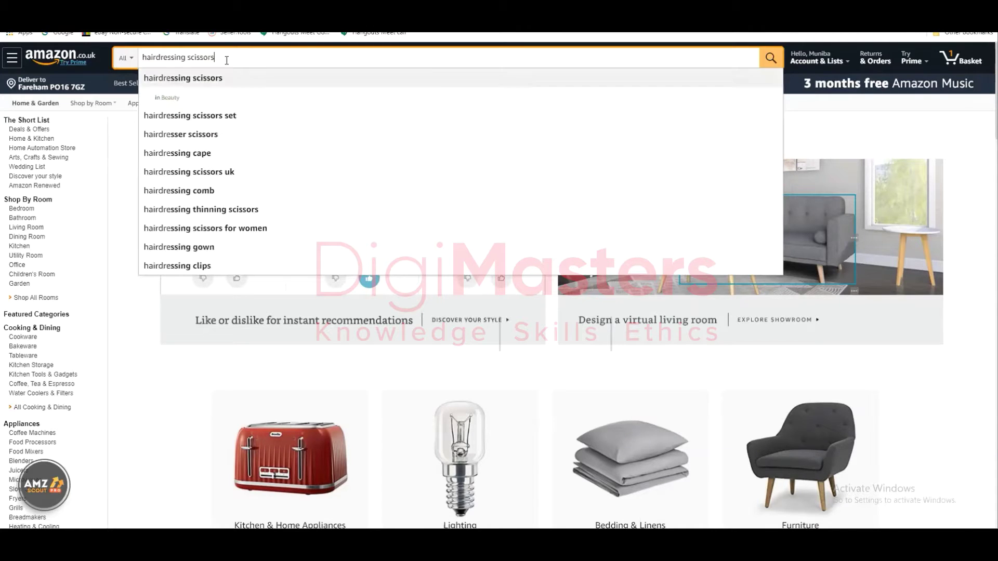
pyautogui.press('Return')
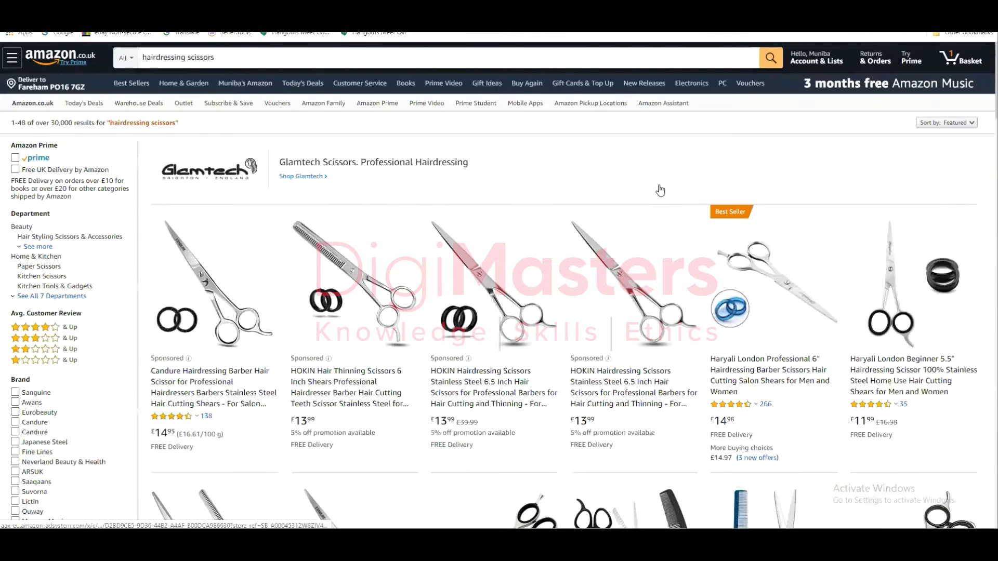
pyautogui.scroll(-5, 660, 190)
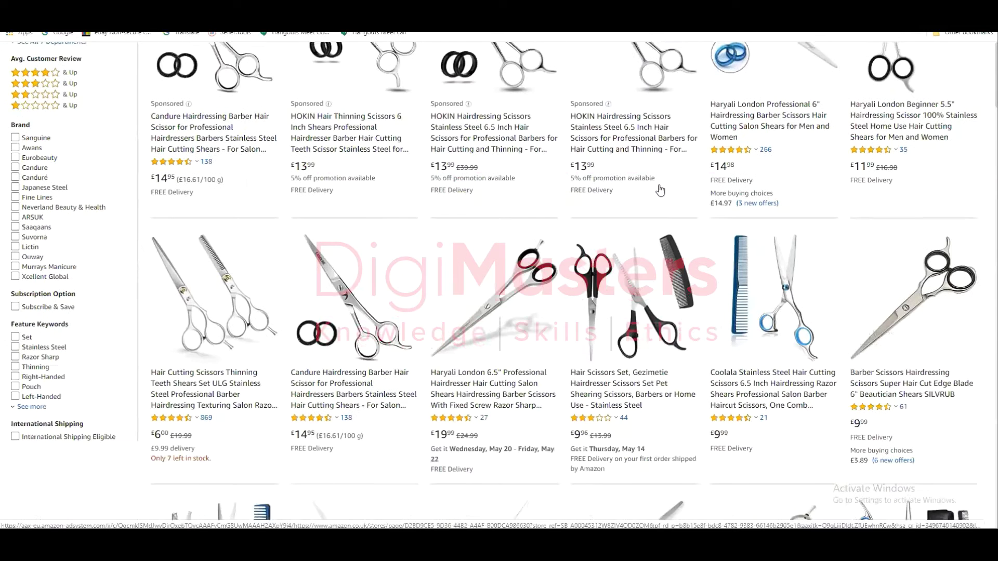
pyautogui.scroll(-2, 660, 190)
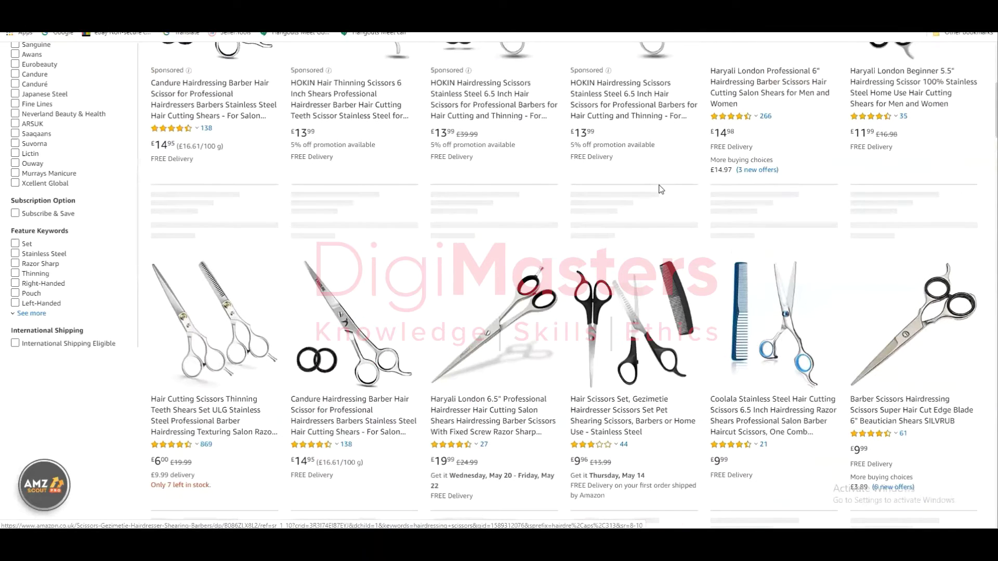
pyautogui.scroll(-3, 660, 190)
# Open Jungle Scout on the scissors results and preview listings like Haryali London Professional 6" at £14.98.
pyautogui.click(660, 189)
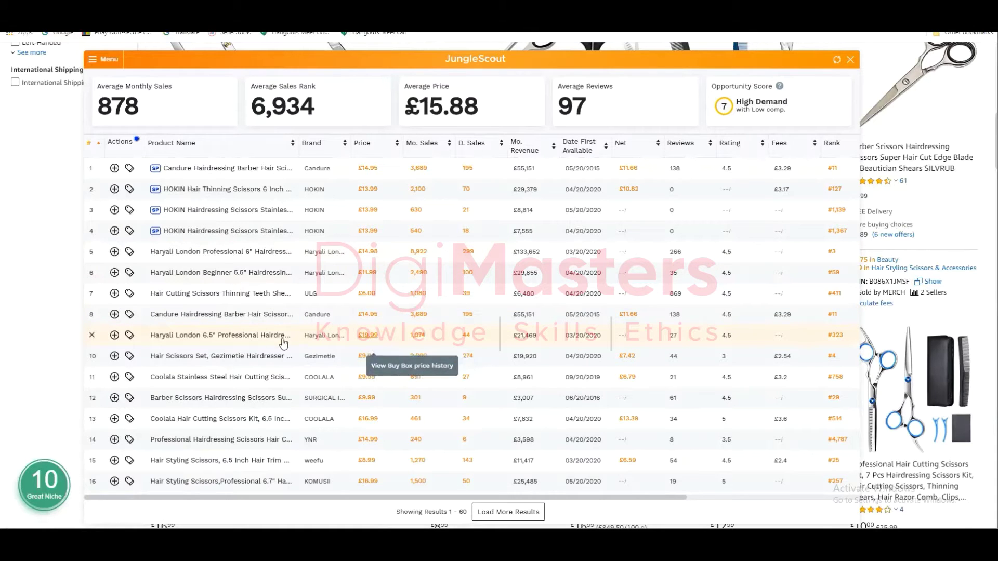
pyautogui.moveTo(255, 338)
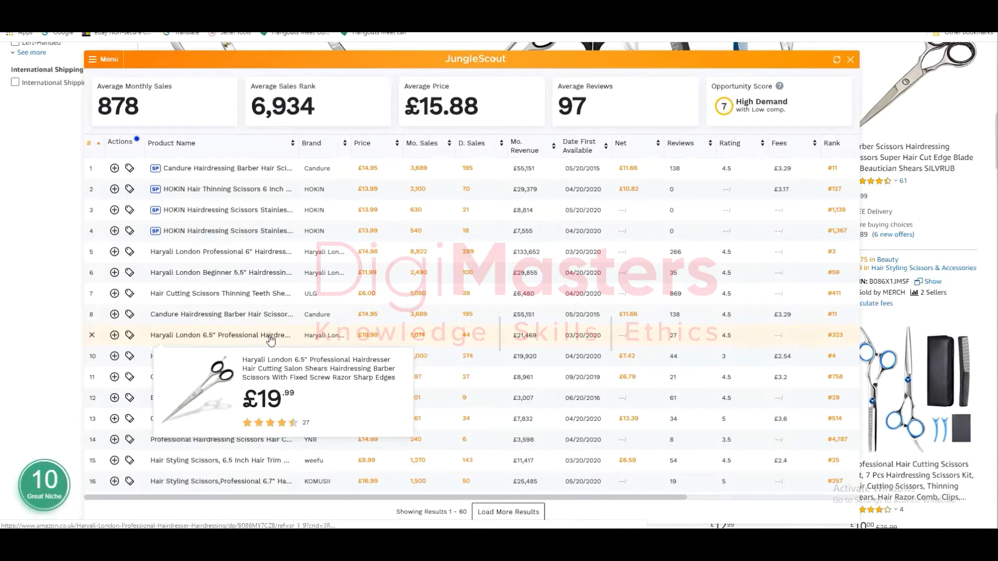
pyautogui.moveTo(265, 257)
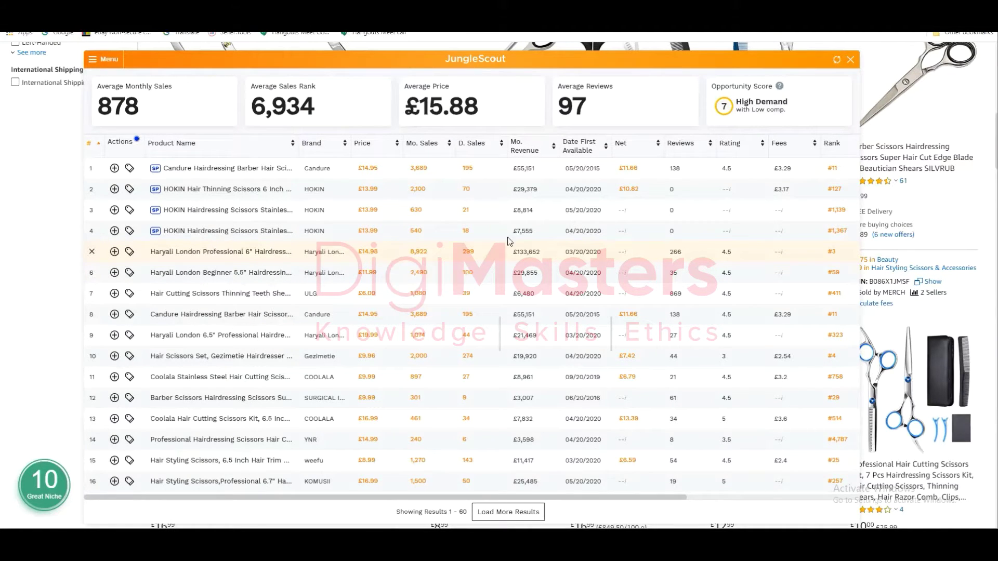
# Close the Jungle Scout scissors analysis and return to the top of the page.
pyautogui.click(851, 60)
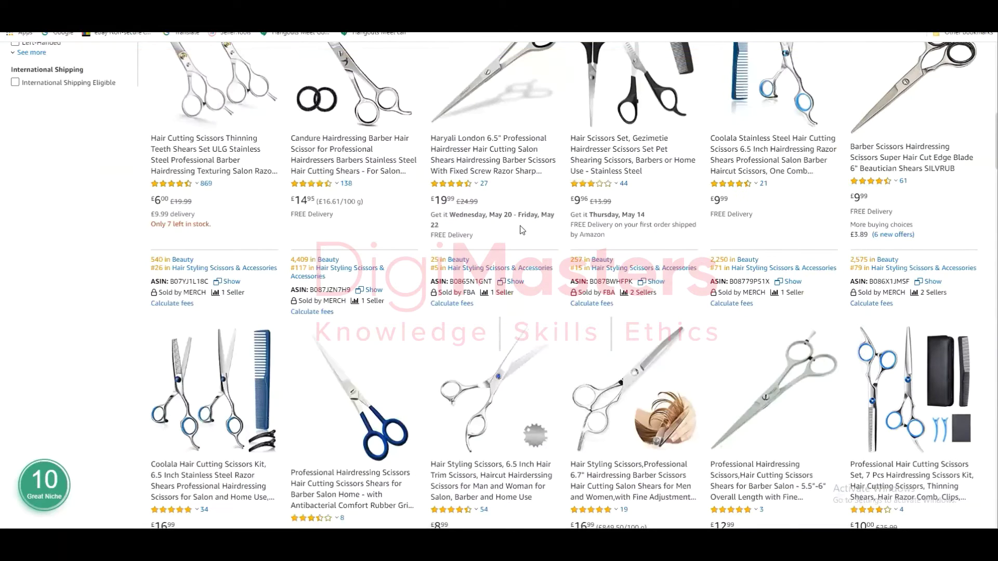
pyautogui.scroll(-8, 522, 230)
pyautogui.scroll(-5, 522, 230)
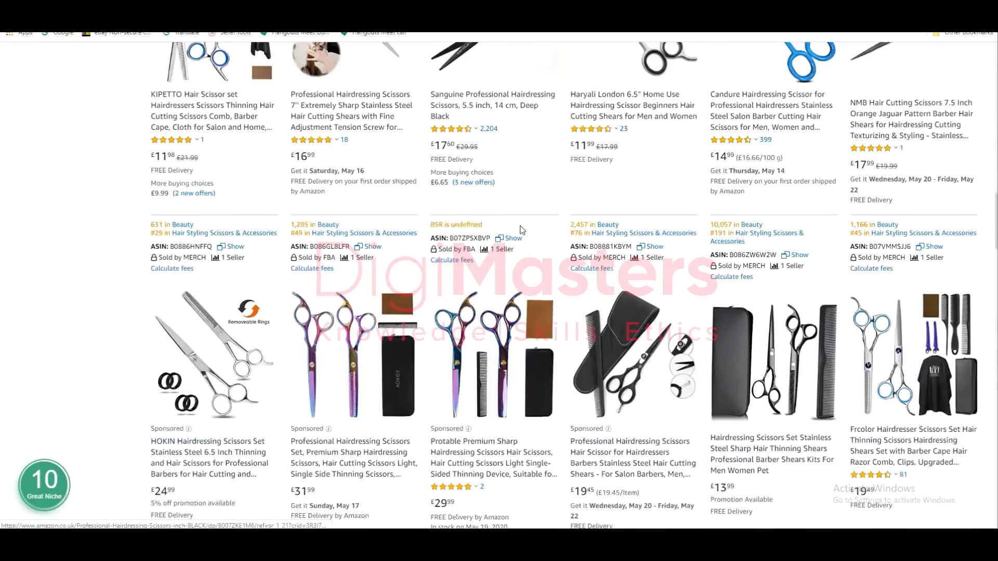
pyautogui.scroll(10, 521, 230)
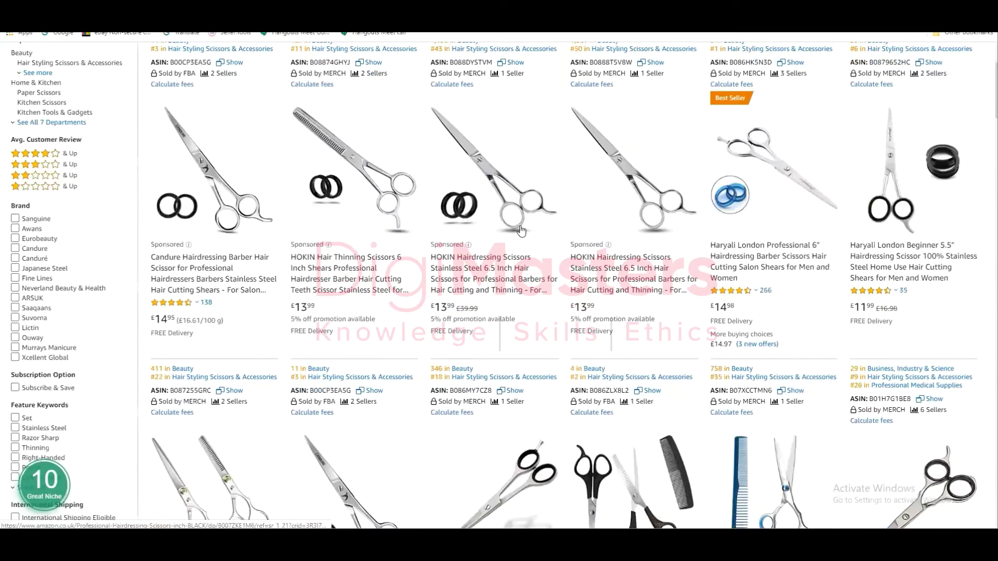
pyautogui.scroll(4, 521, 230)
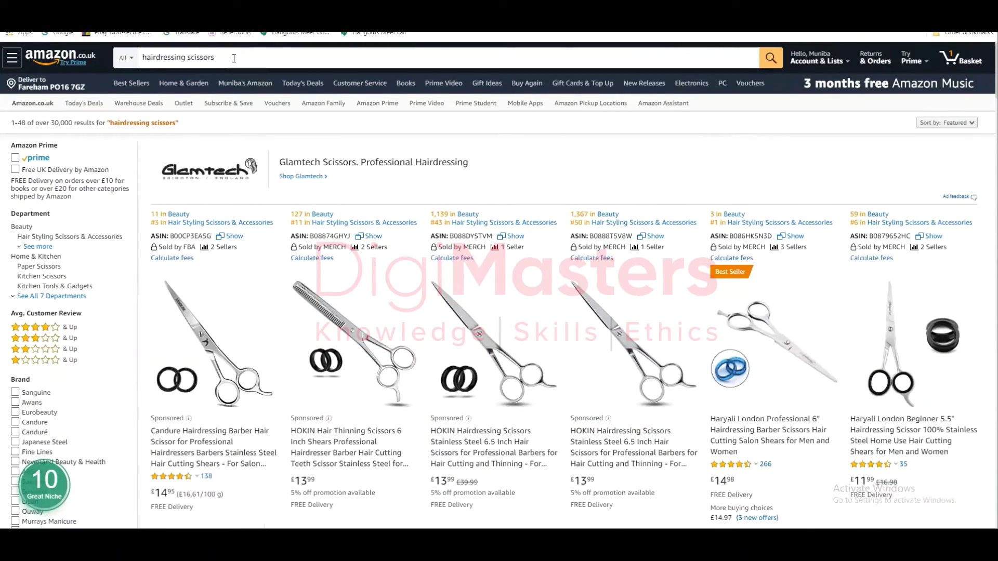
# Replace the search text with 'magnetic ball' and run the search.
pyautogui.moveTo(234, 58); pyautogui.dragTo(126, 69)
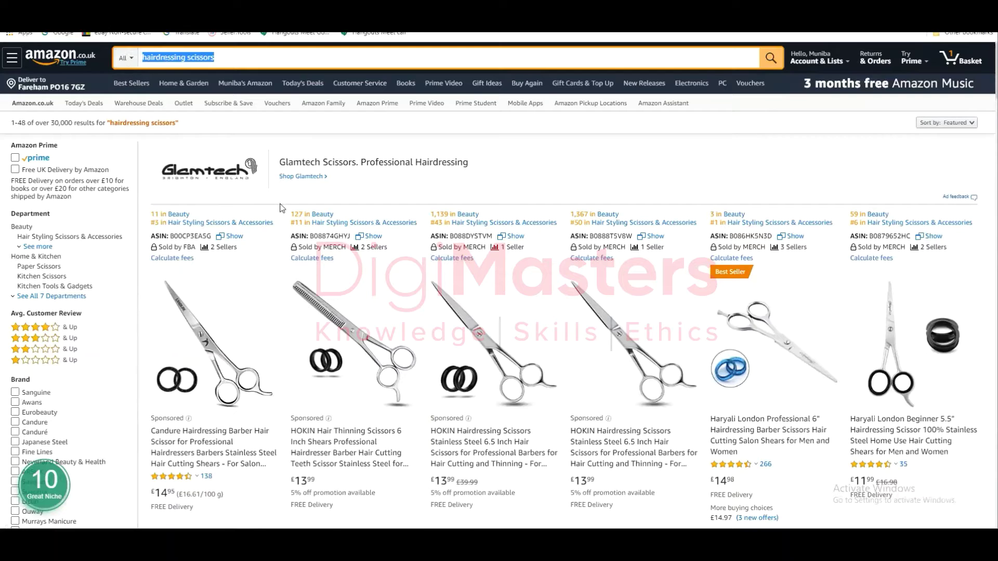
pyautogui.write('ma')
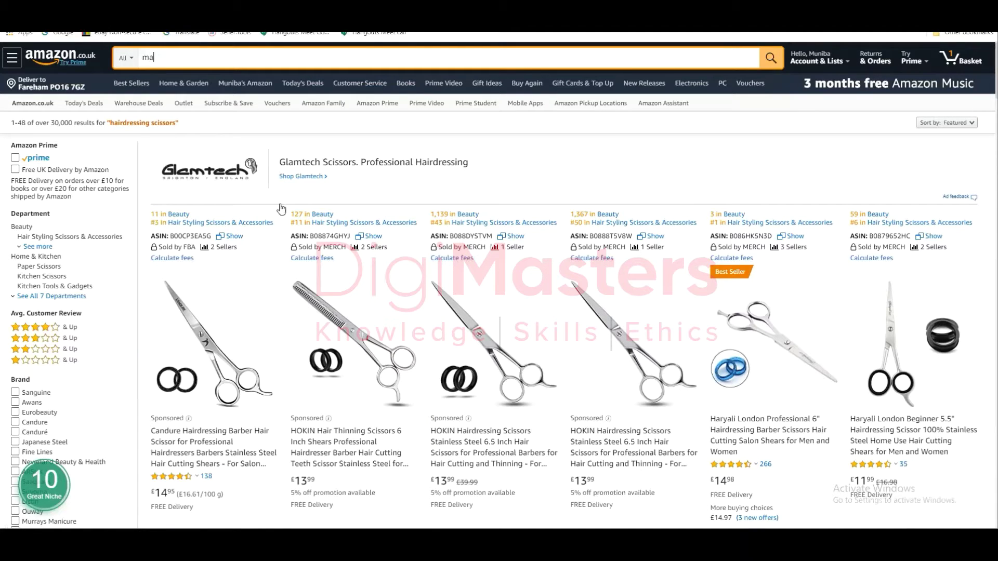
pyautogui.write('gn')
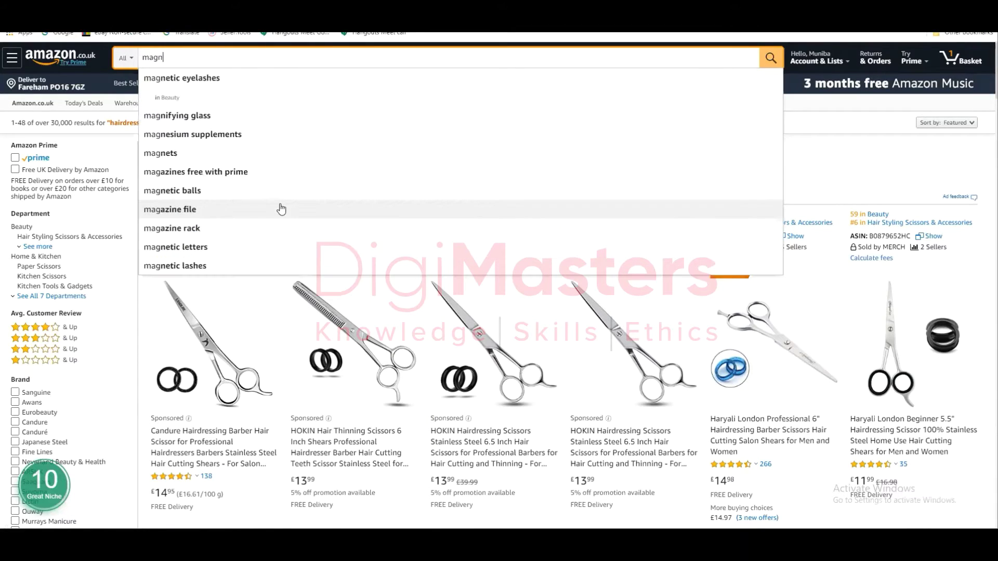
pyautogui.write('etic ball')
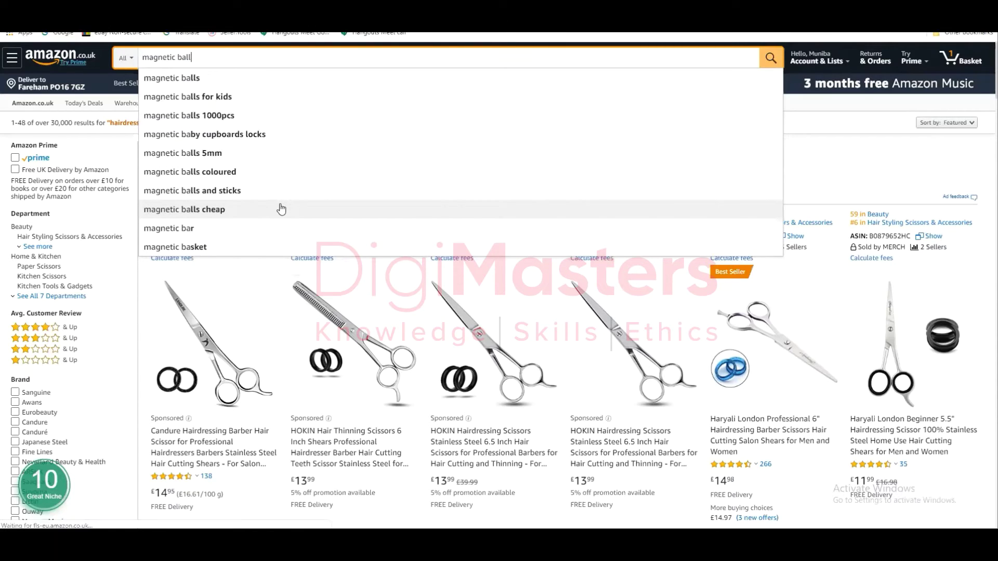
pyautogui.press('Escape')
pyautogui.press('Return')
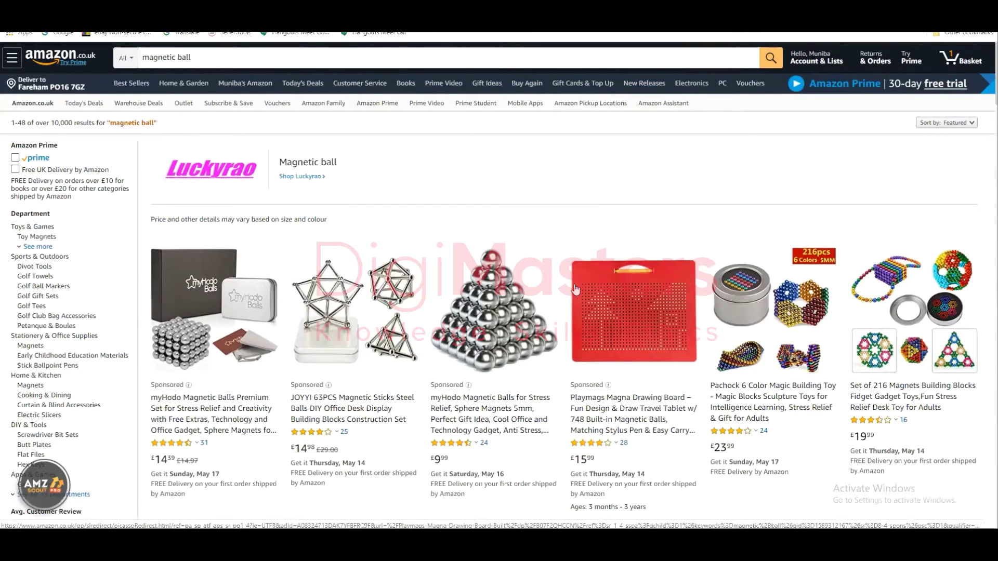
pyautogui.scroll(-2, 575, 289)
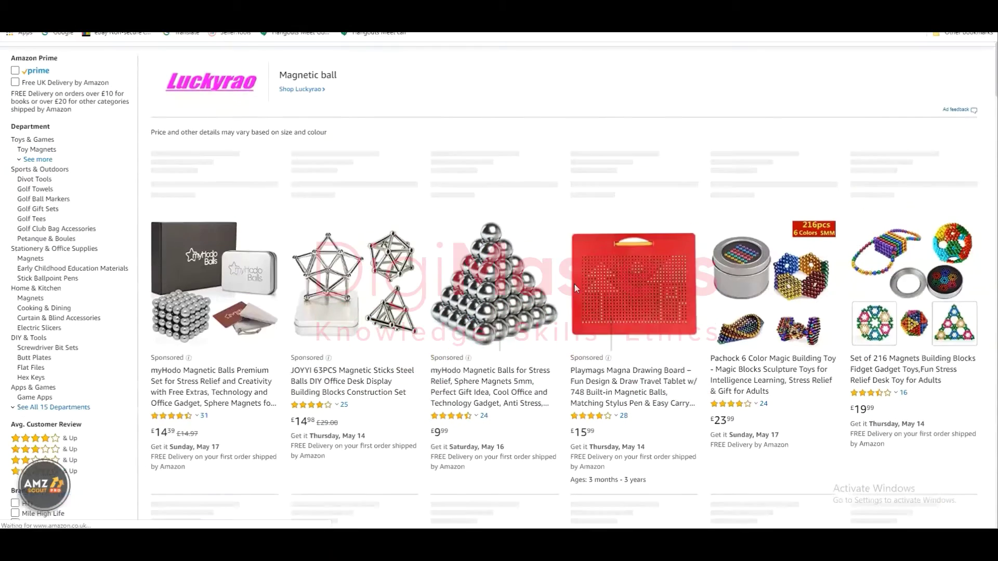
pyautogui.scroll(-5, 575, 284)
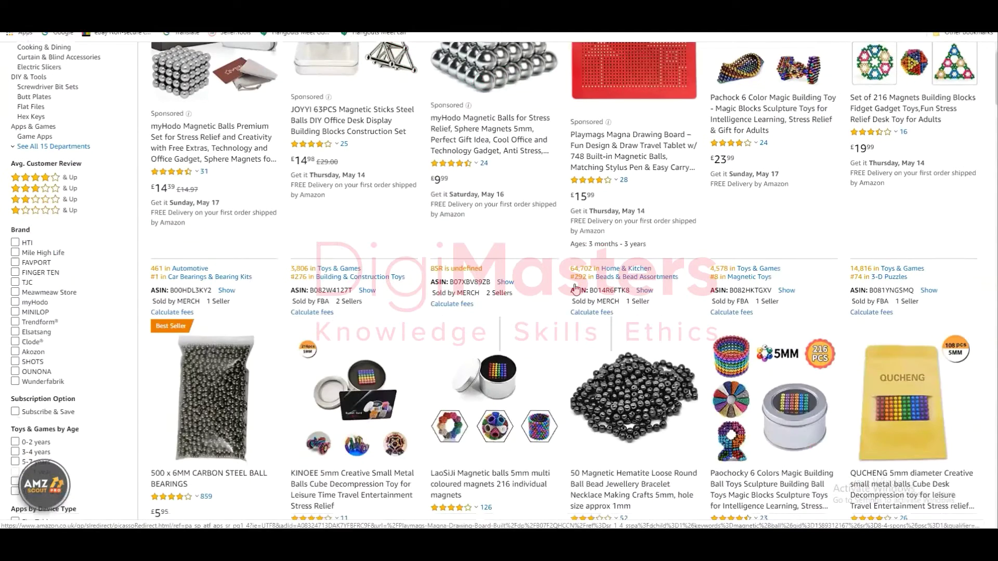
pyautogui.scroll(-2, 575, 289)
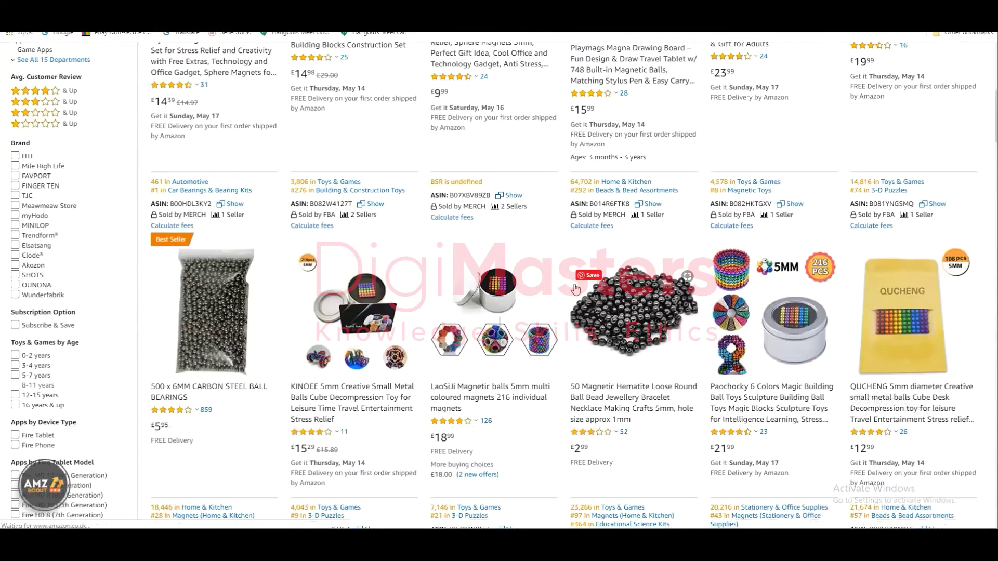
pyautogui.scroll(-8, 575, 289)
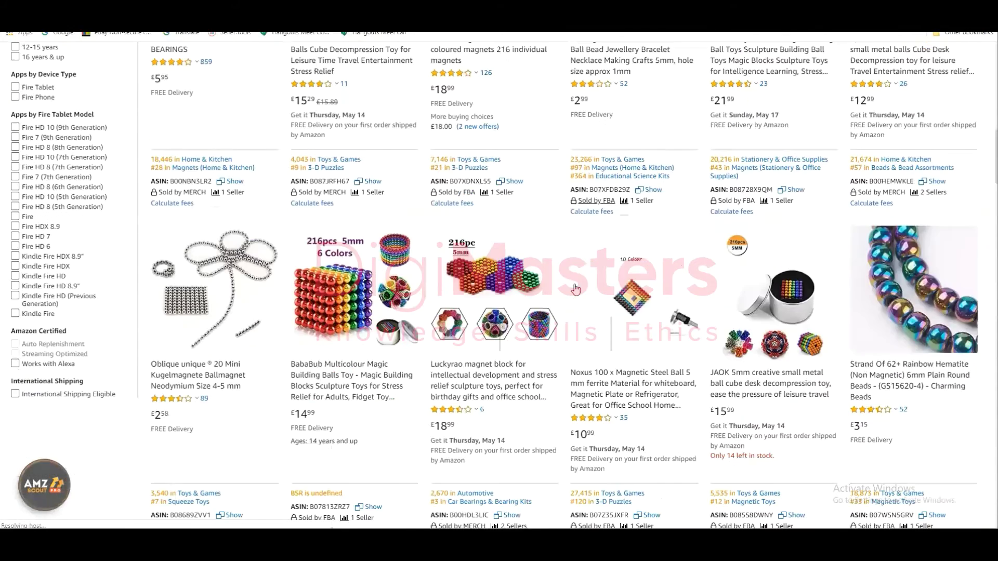
pyautogui.scroll(6, 576, 289)
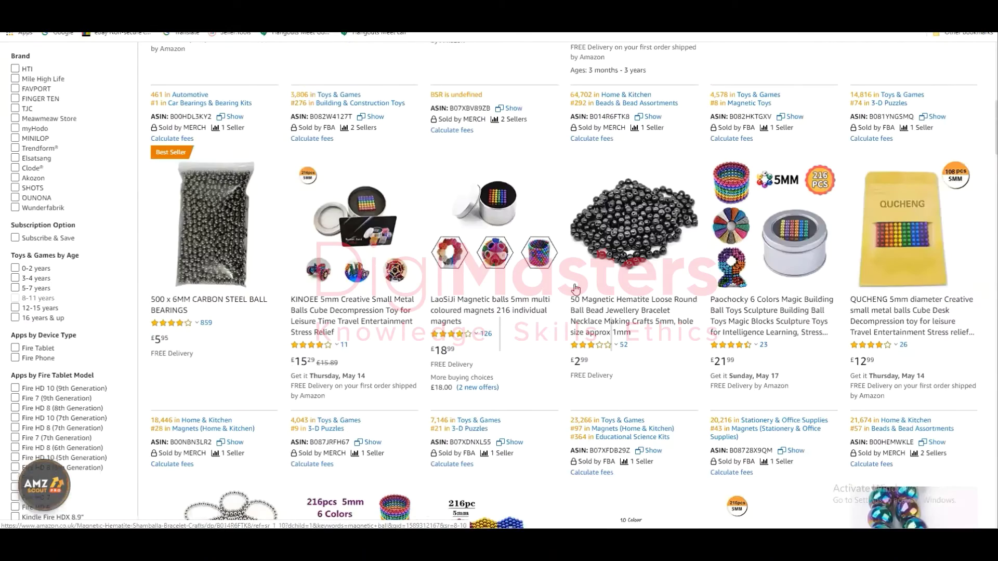
pyautogui.scroll(6, 575, 289)
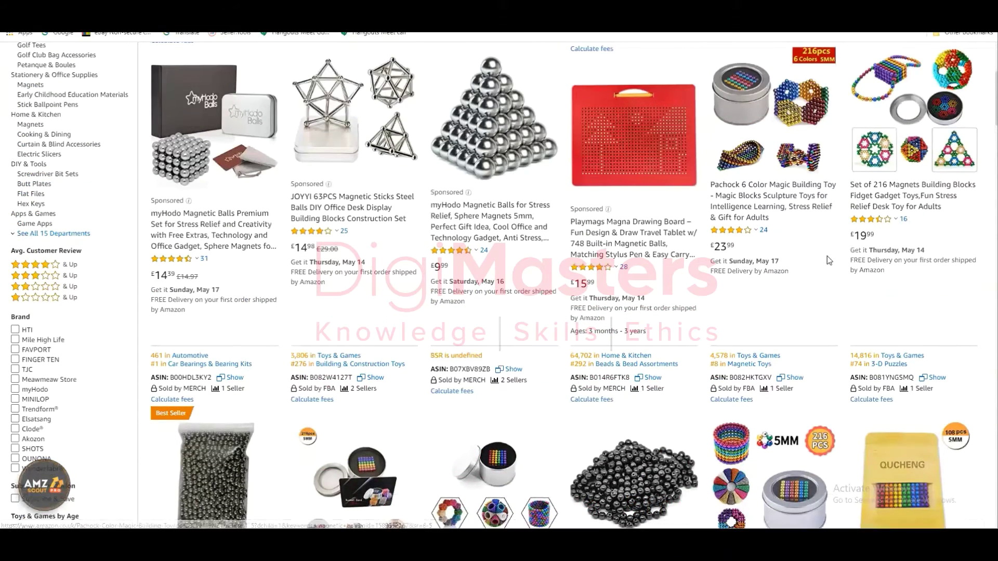
pyautogui.scroll(-5, 847, 267)
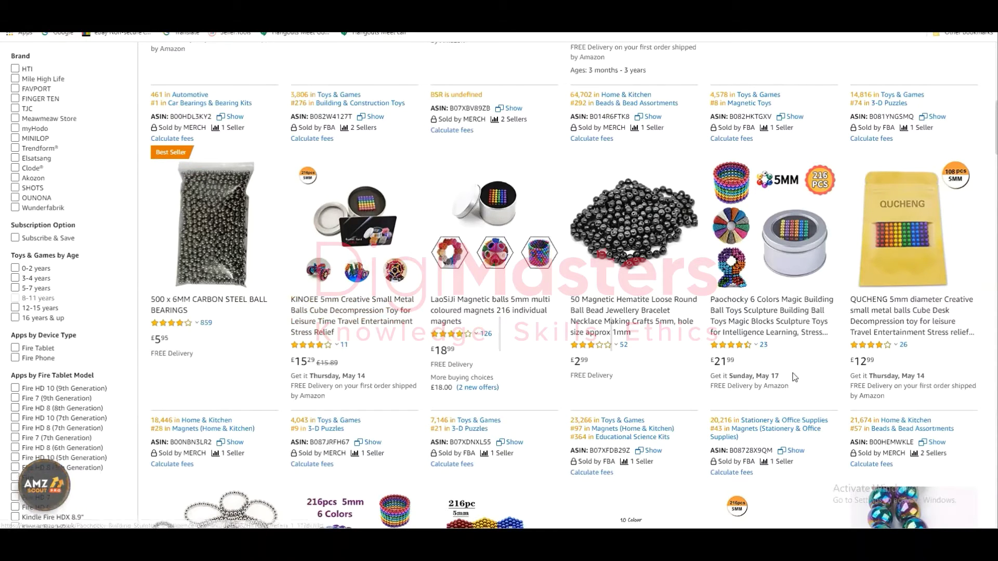
pyautogui.scroll(-3, 907, 354)
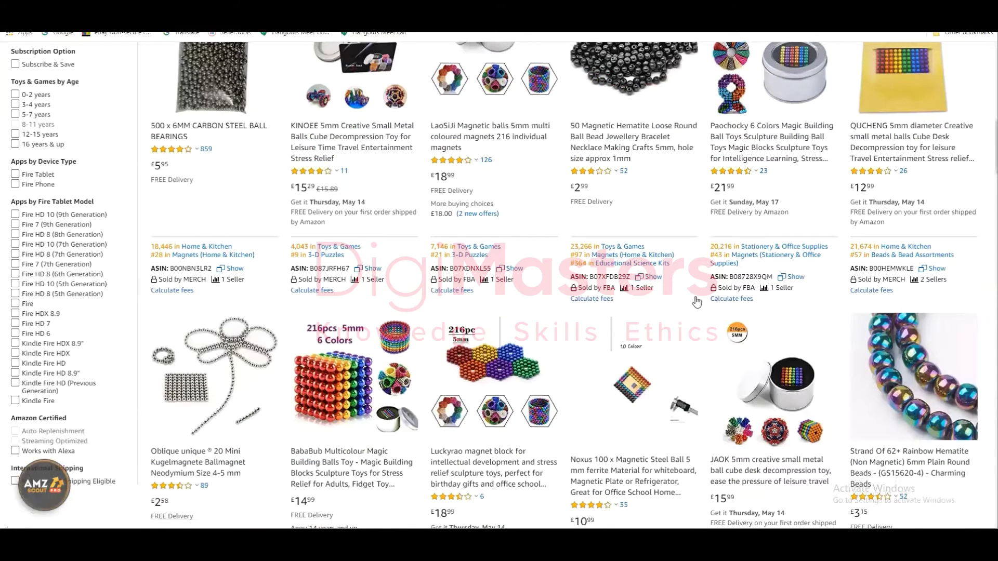
pyautogui.scroll(-3, 134, 308)
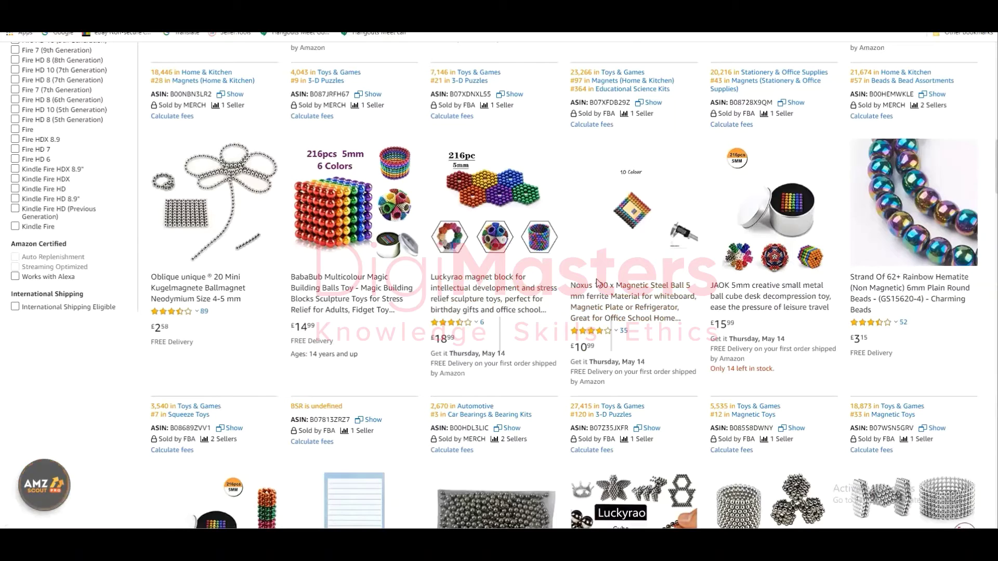
pyautogui.scroll(-2, 598, 279)
pyautogui.scroll(-2, 597, 279)
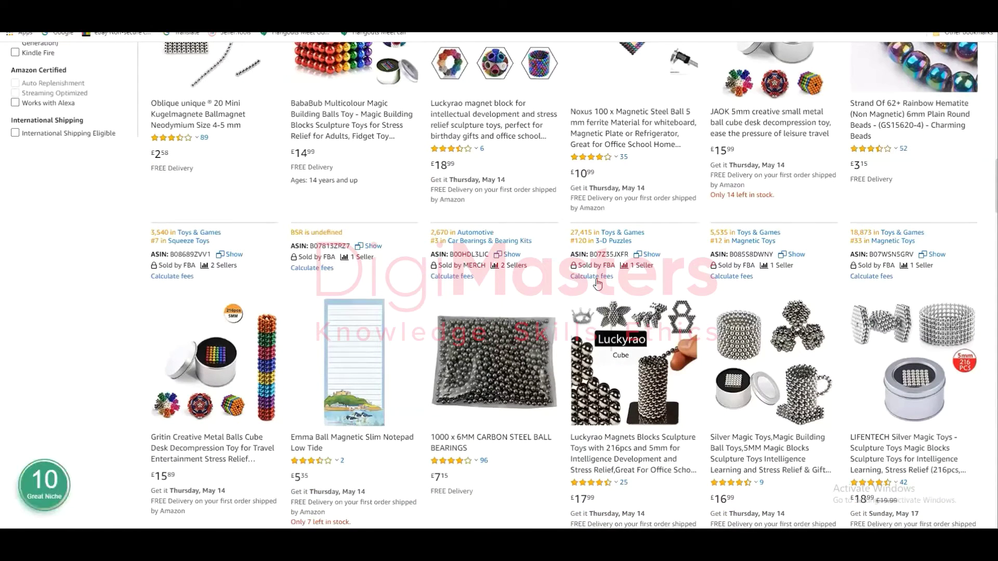
pyautogui.scroll(6, 597, 283)
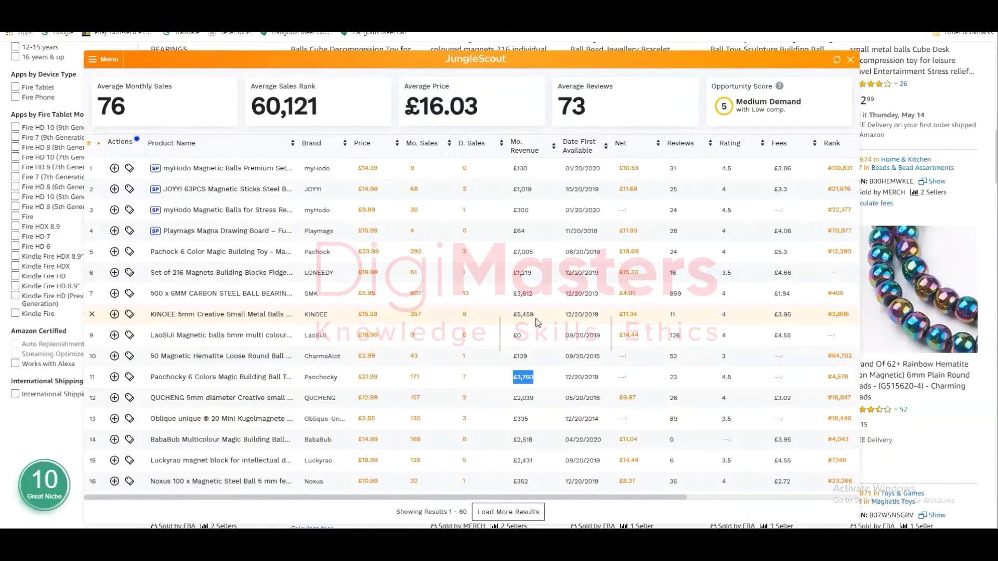
# Highlight the £5,459 and £1,219 revenues, then check the KINOEE £15.29 listing's price history chart.
pyautogui.moveTo(538, 315); pyautogui.dragTo(501, 321)
pyautogui.moveTo(513, 274); pyautogui.dragTo(538, 281)
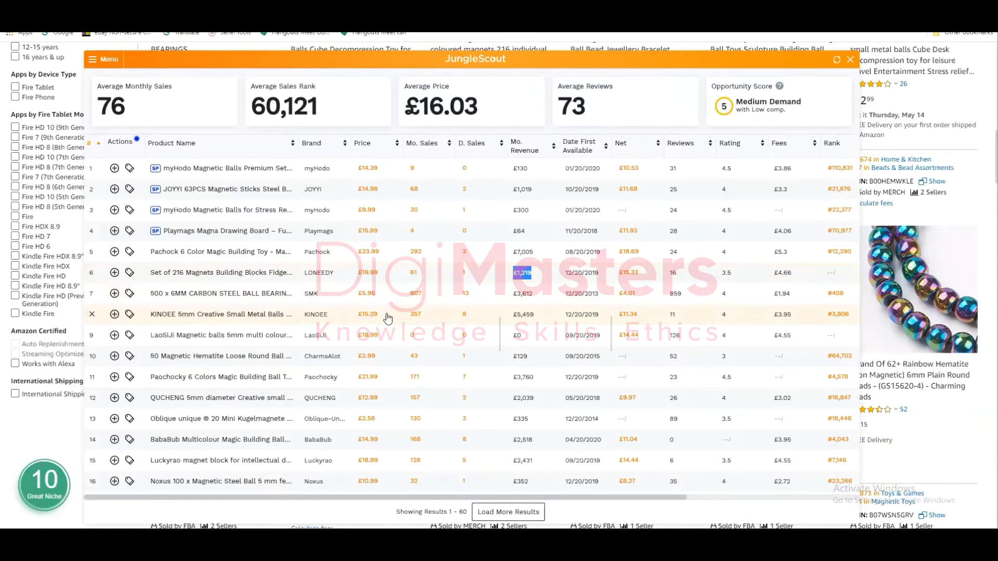
pyautogui.moveTo(390, 317); pyautogui.dragTo(360, 324)
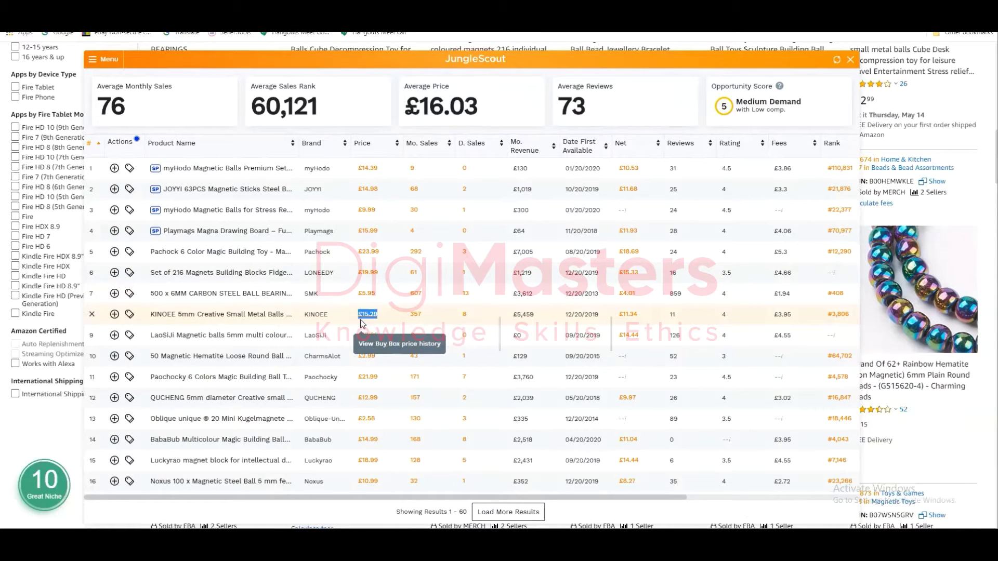
pyautogui.click(360, 319)
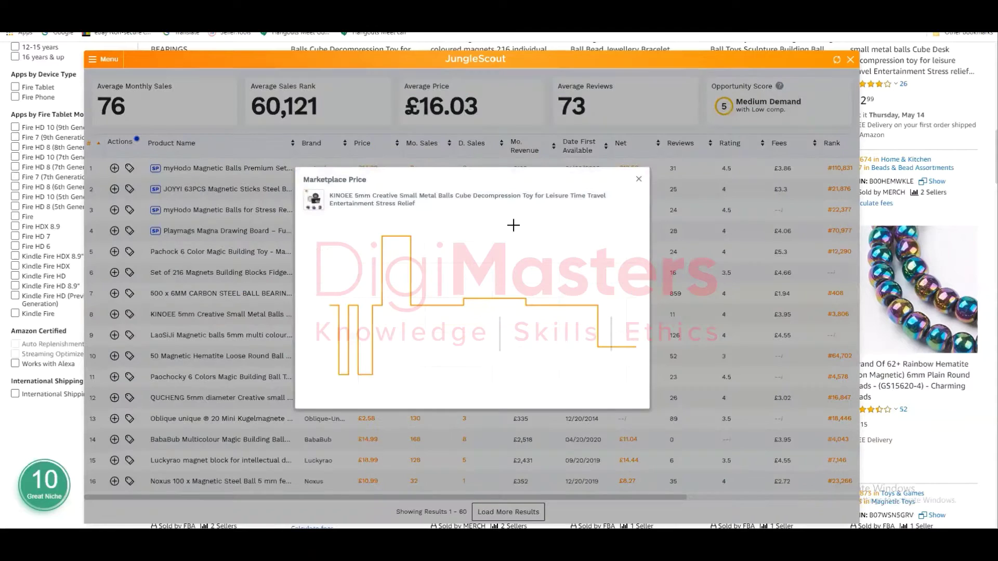
pyautogui.click(638, 181)
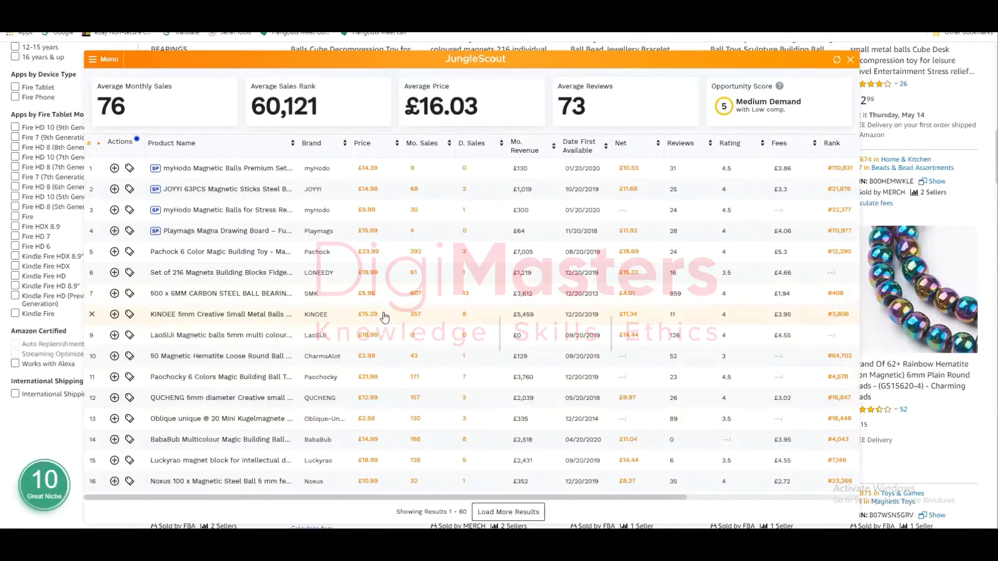
pyautogui.moveTo(384, 318); pyautogui.dragTo(351, 318)
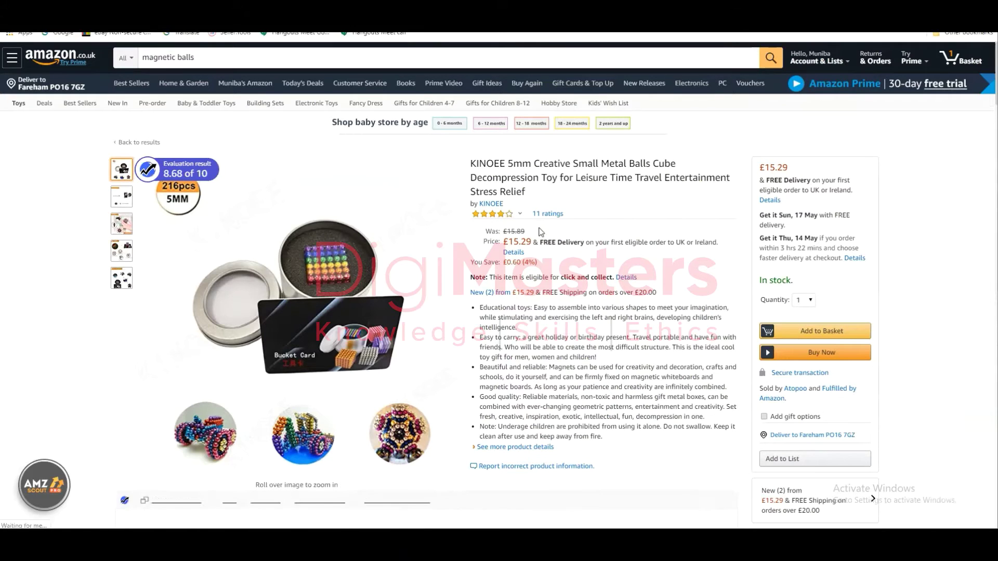
# Review the KINOEE 5mm metal balls page's ratings and thumbnails while its 8.68 evaluation badge loads.
pyautogui.moveTo(515, 216)
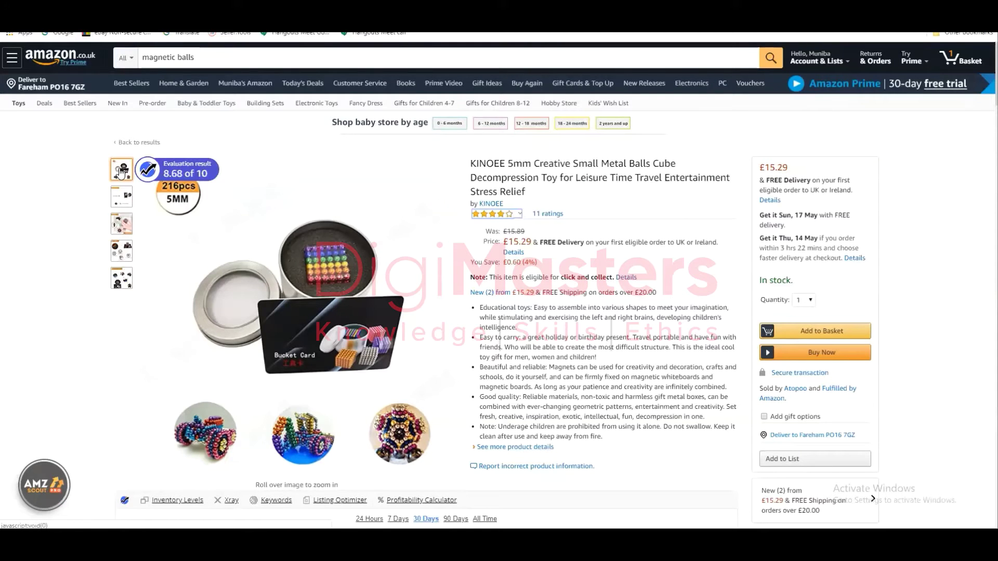
pyautogui.moveTo(122, 223)
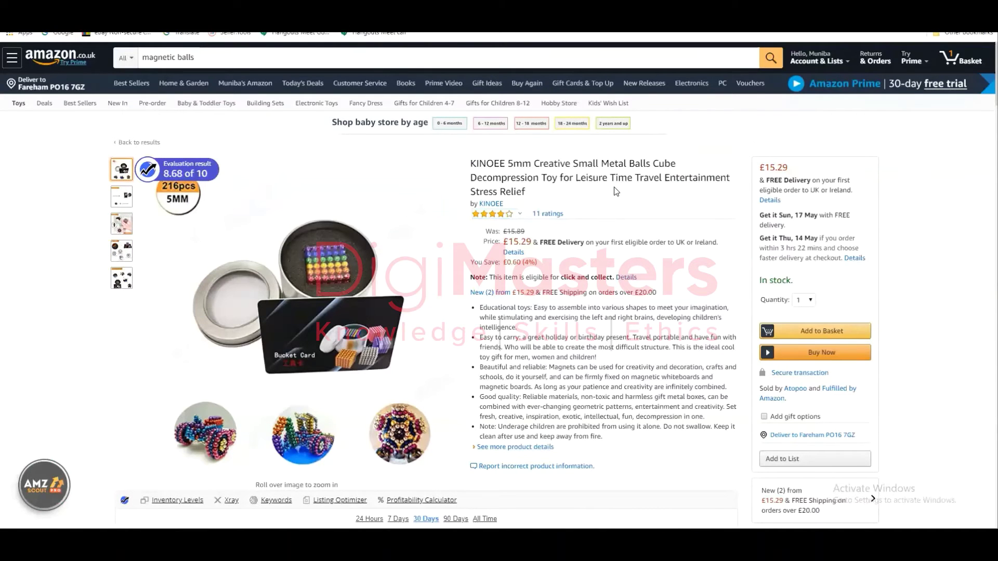
# On Alibaba.com, search for 'magnetic balls' and scroll into the supplier listings.
pyautogui.hotkey('ctrl', 'Tab')
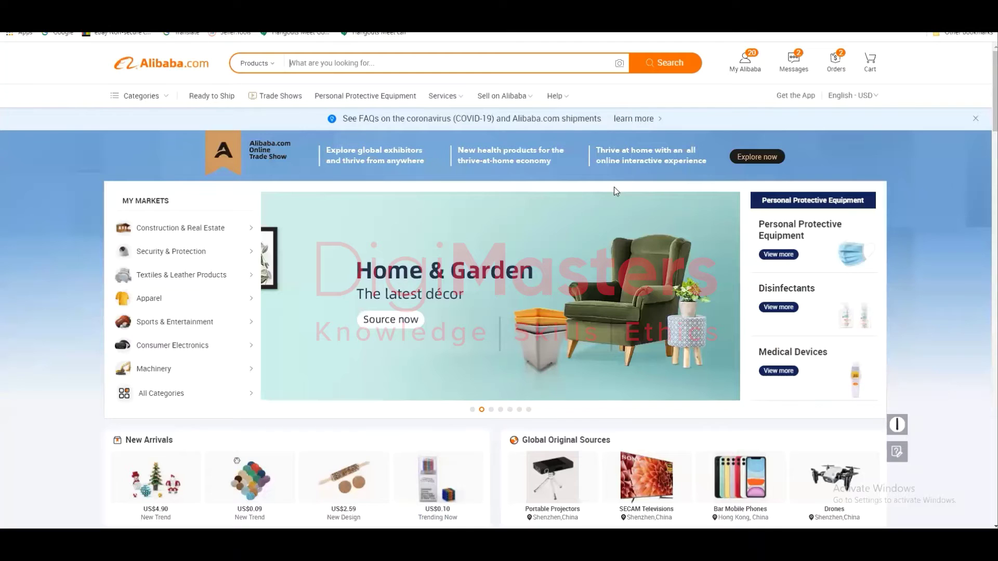
pyautogui.click(348, 60)
pyautogui.write('magnetic ba')
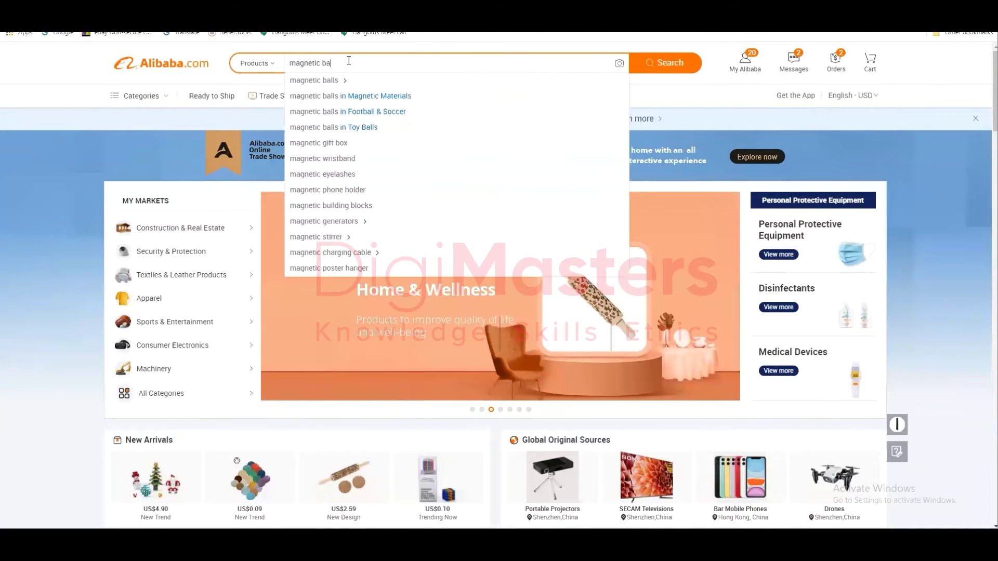
pyautogui.write('lls')
pyautogui.press('Return')
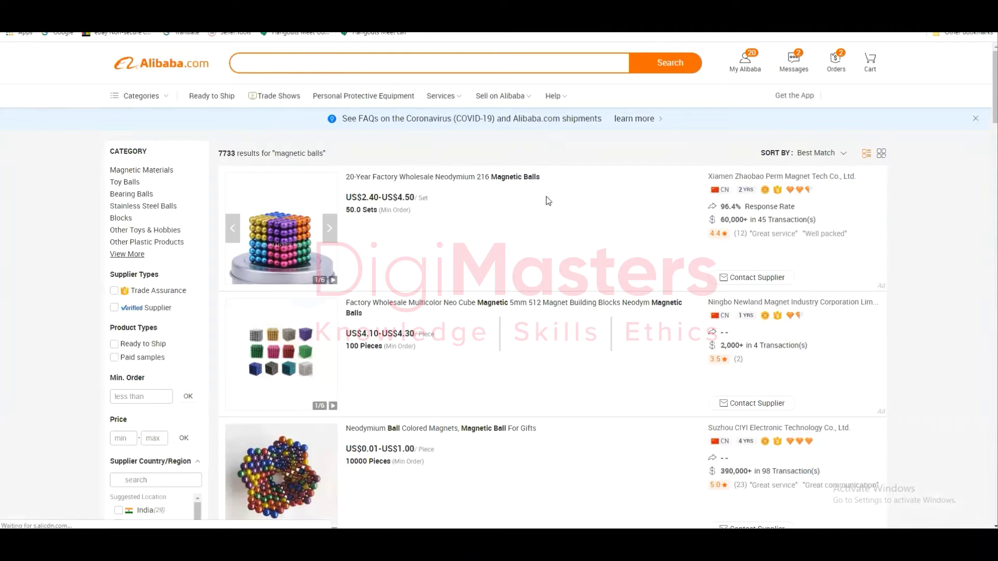
pyautogui.scroll(-3, 548, 201)
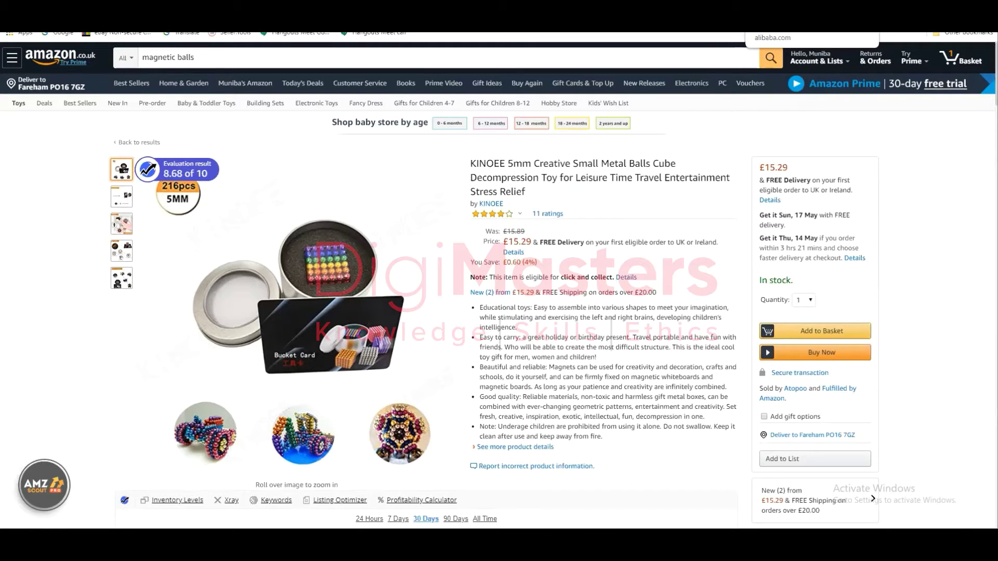
# Switch back to the results and scroll up and down through the listings again.
pyautogui.hotkey('ctrl', 'Tab')
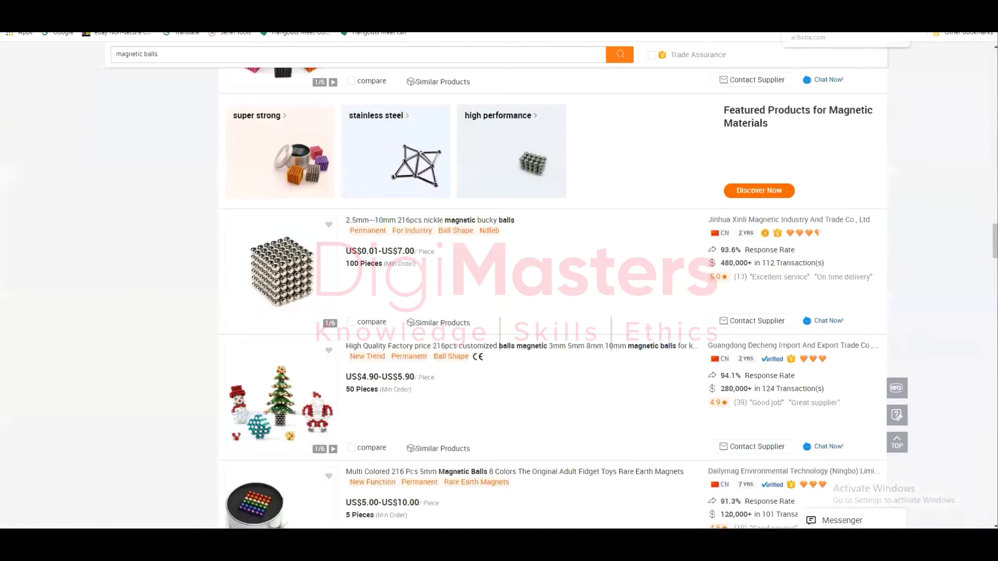
pyautogui.scroll(10, 473, 261)
pyautogui.scroll(3, 473, 261)
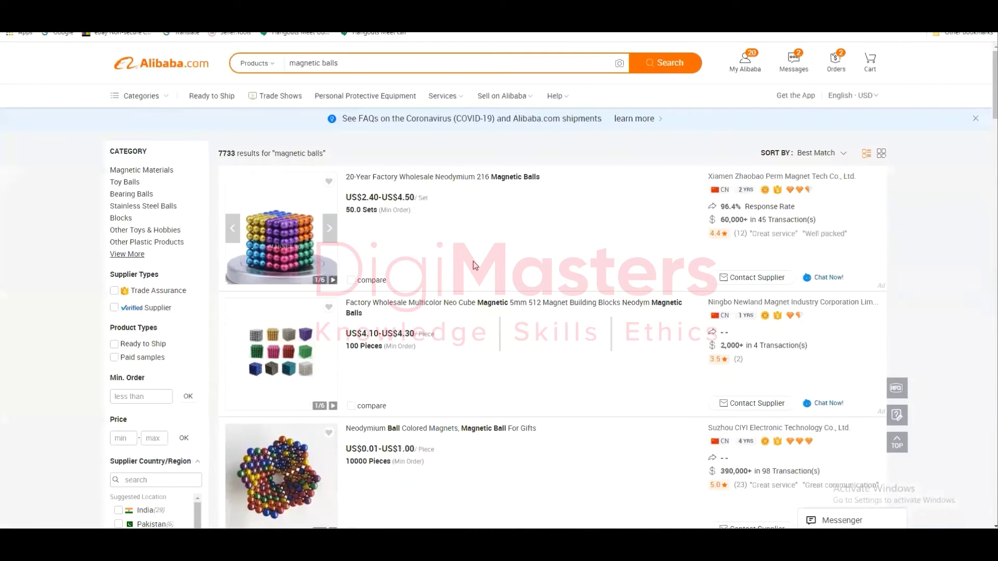
pyautogui.scroll(-7, 473, 261)
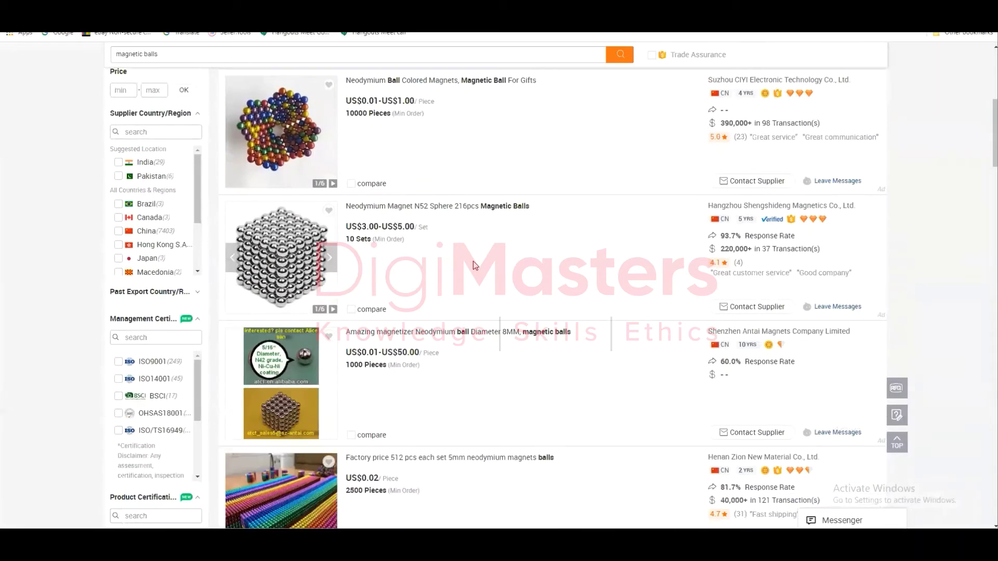
pyautogui.scroll(-3, 473, 261)
pyautogui.scroll(-3, 586, 238)
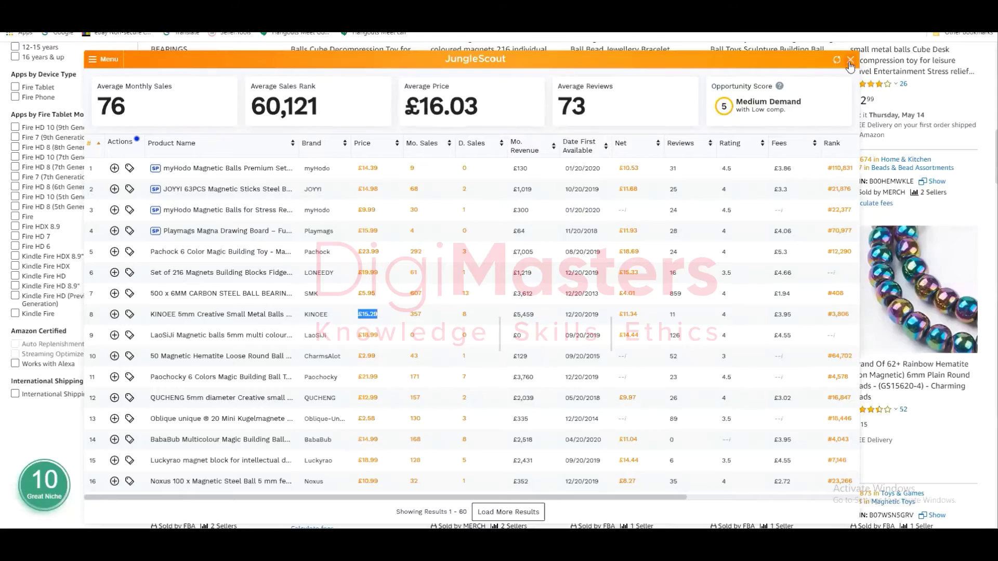
# Close the Jungle Scout overview and scroll the magnetic ball results past BabaBub 5mm and Luckyrao listings.
pyautogui.click(850, 63)
pyautogui.scroll(10, 586, 252)
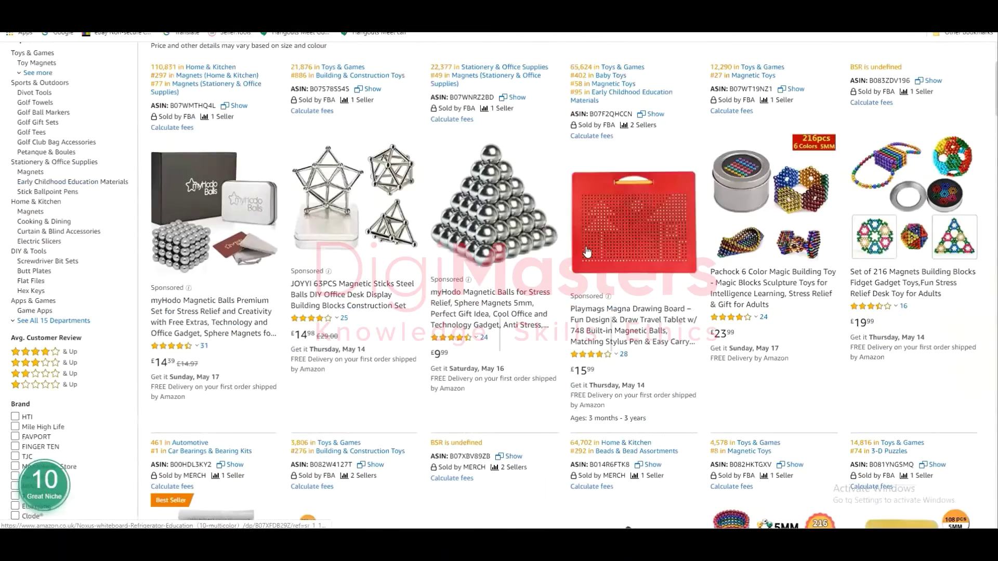
pyautogui.scroll(-3, 586, 248)
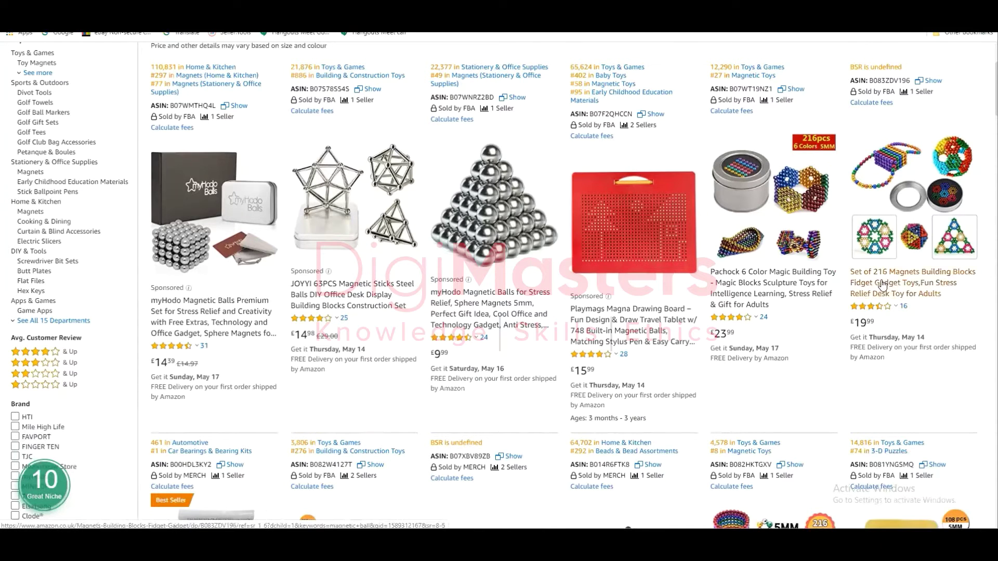
pyautogui.scroll(-4, 898, 289)
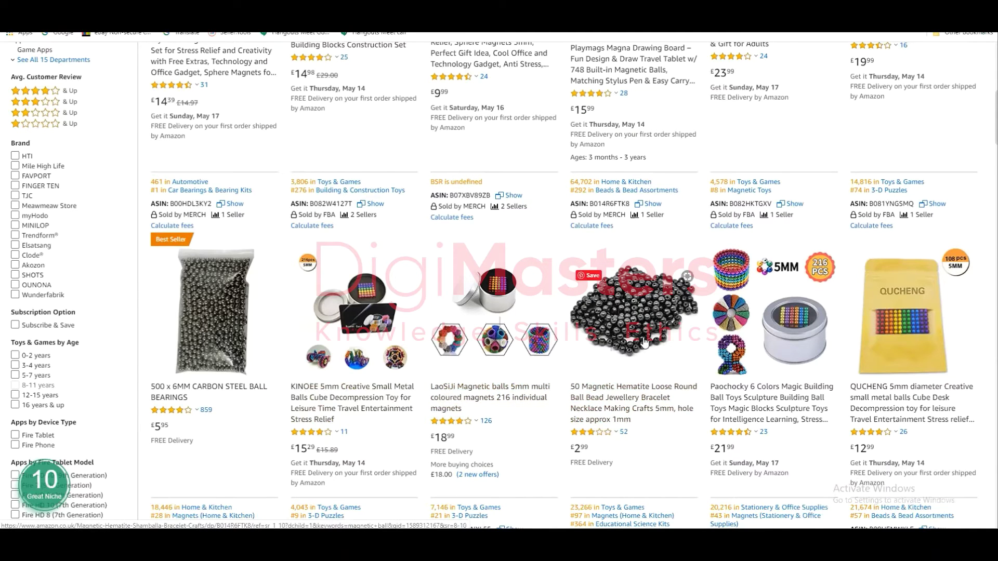
pyautogui.scroll(-2, 657, 391)
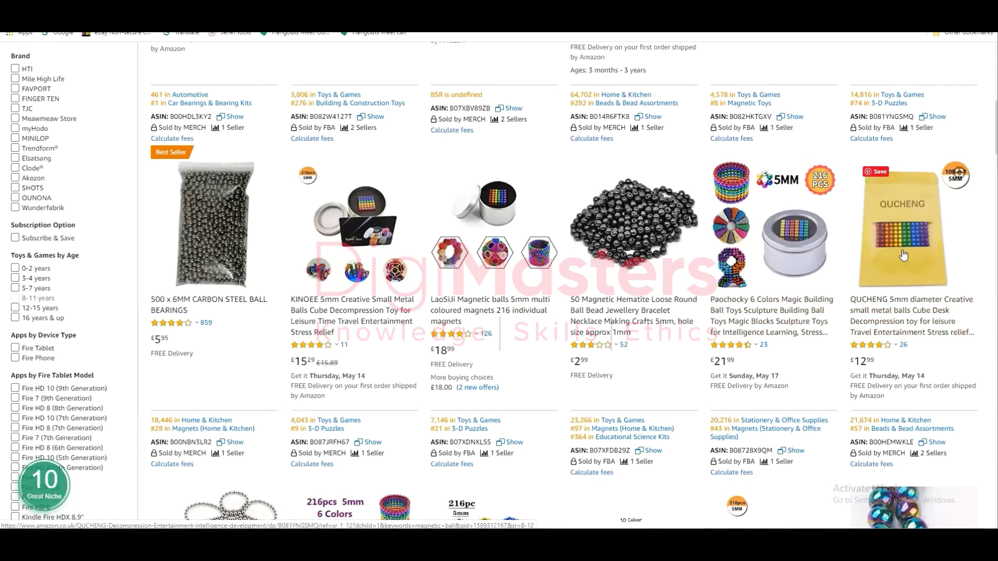
pyautogui.scroll(-4, 903, 254)
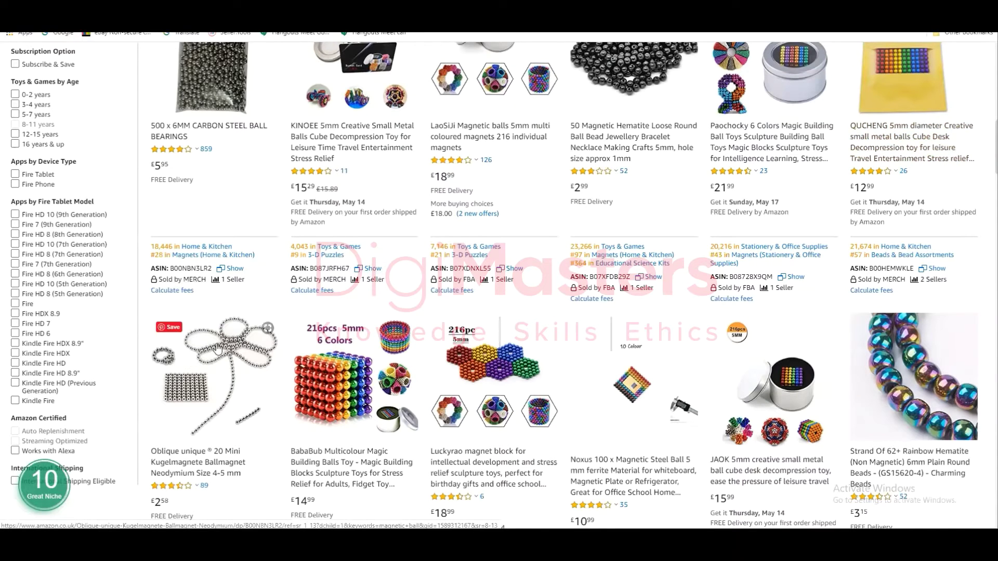
pyautogui.scroll(-2, 199, 395)
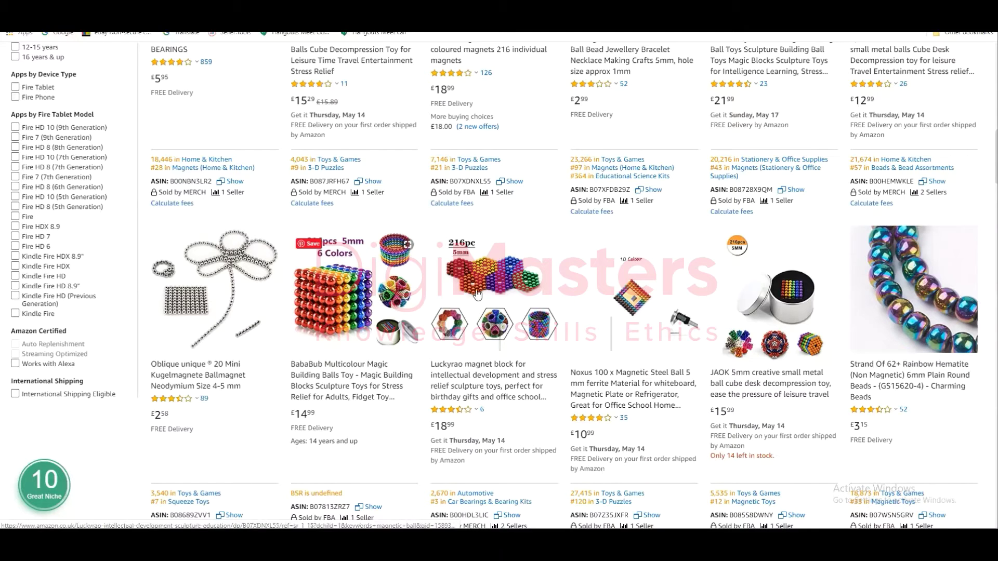
# Scroll further through the magnetic ball listings, then reopen the KINOEE 5mm metal balls page at £15.29.
pyautogui.scroll(-2, 509, 251)
pyautogui.scroll(-6, 509, 251)
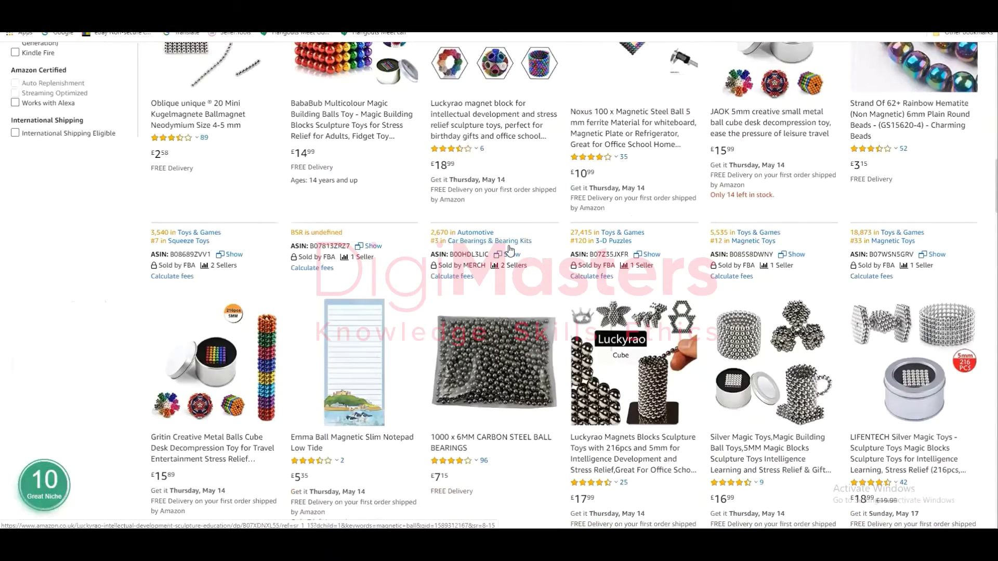
pyautogui.scroll(-2, 509, 251)
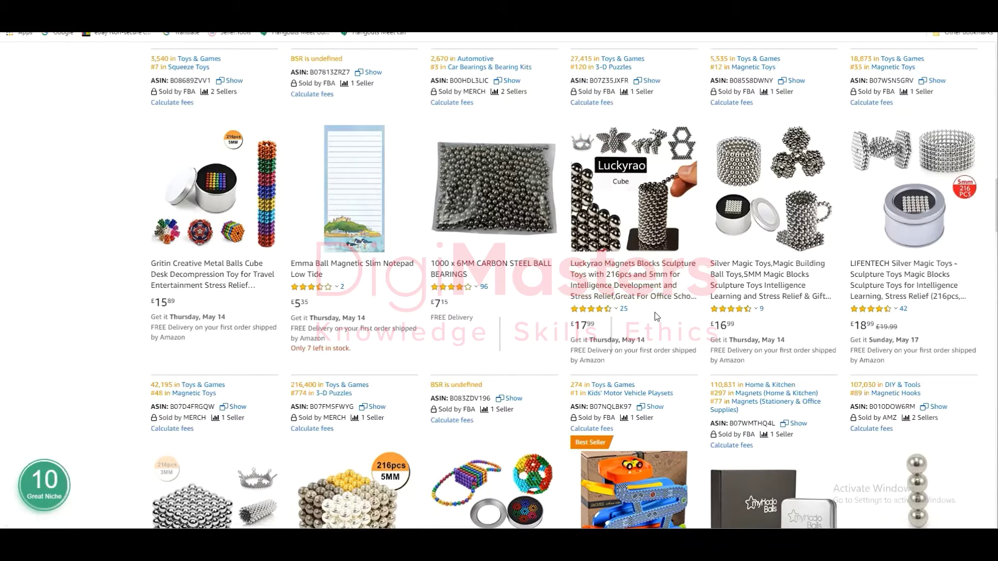
pyautogui.scroll(-1, 644, 292)
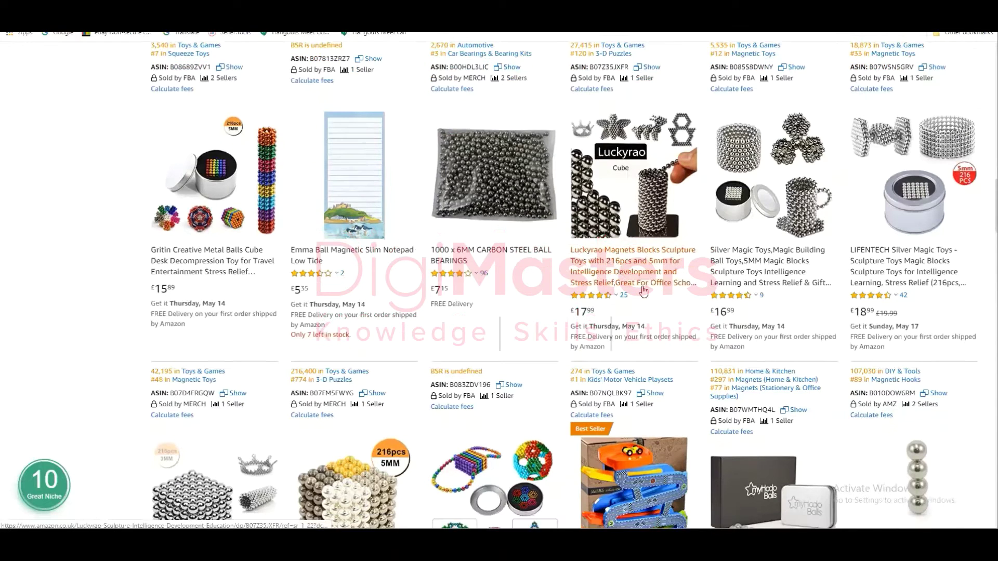
pyautogui.scroll(-3, 643, 292)
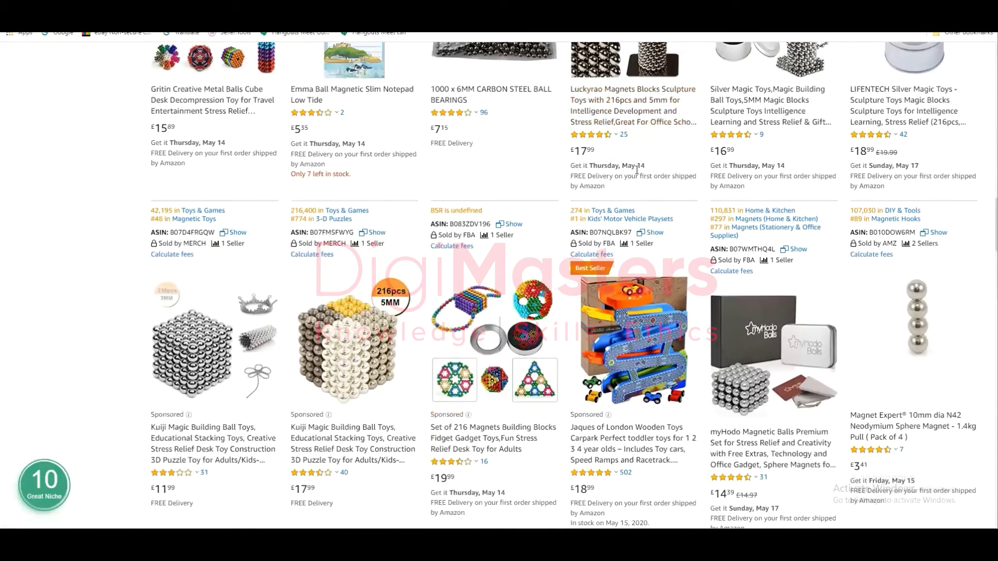
pyautogui.scroll(-2, 637, 169)
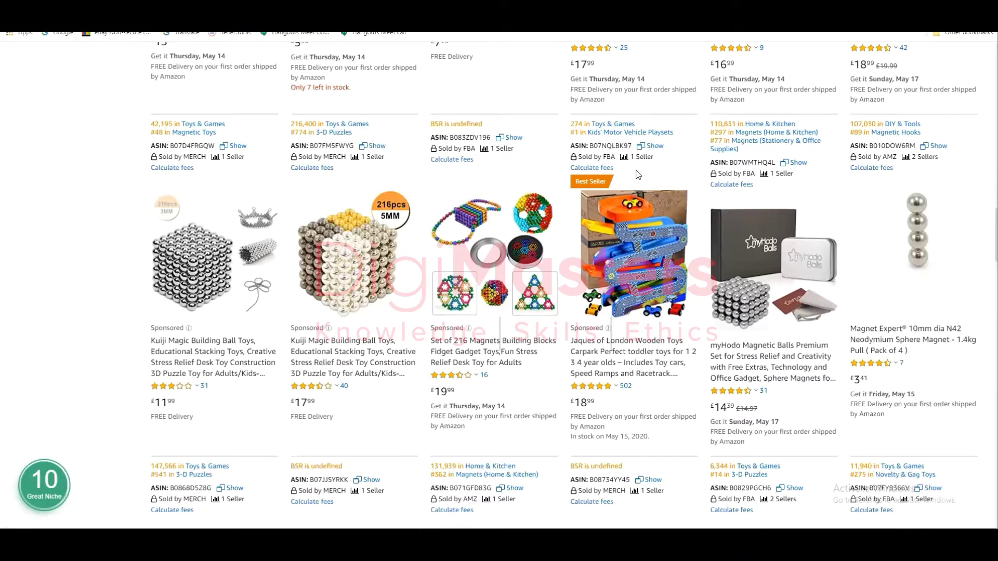
pyautogui.scroll(3, 638, 174)
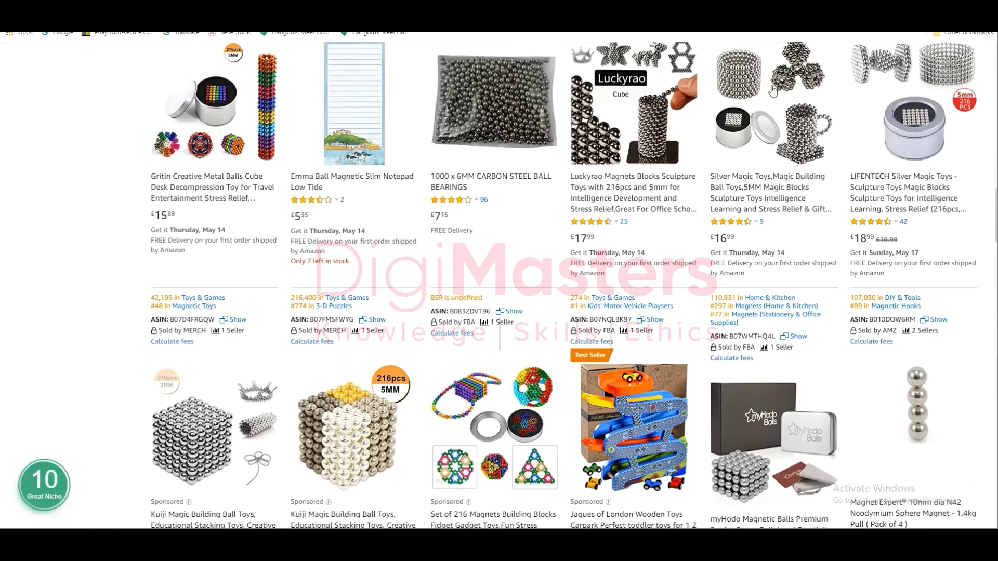
pyautogui.scroll(8, 744, 150)
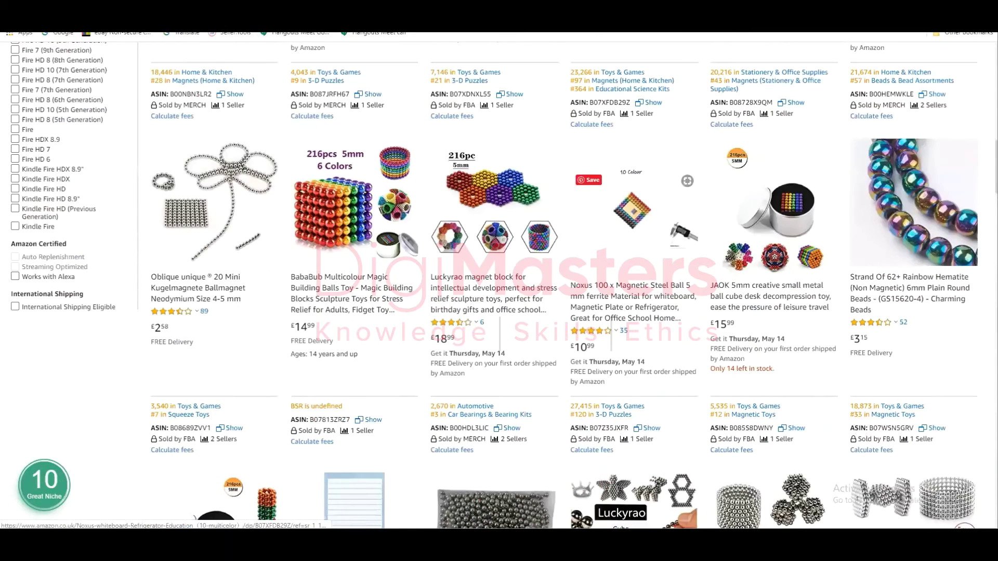
pyautogui.click(770, 295)
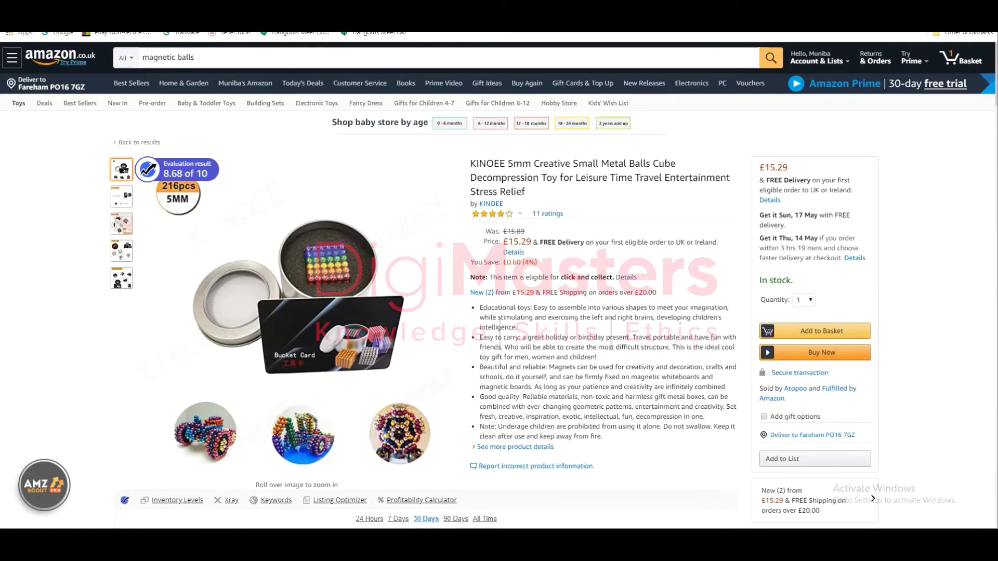
pyautogui.click(832, 23)
pyautogui.scroll(-8, 594, 183)
pyautogui.scroll(5, 596, 190)
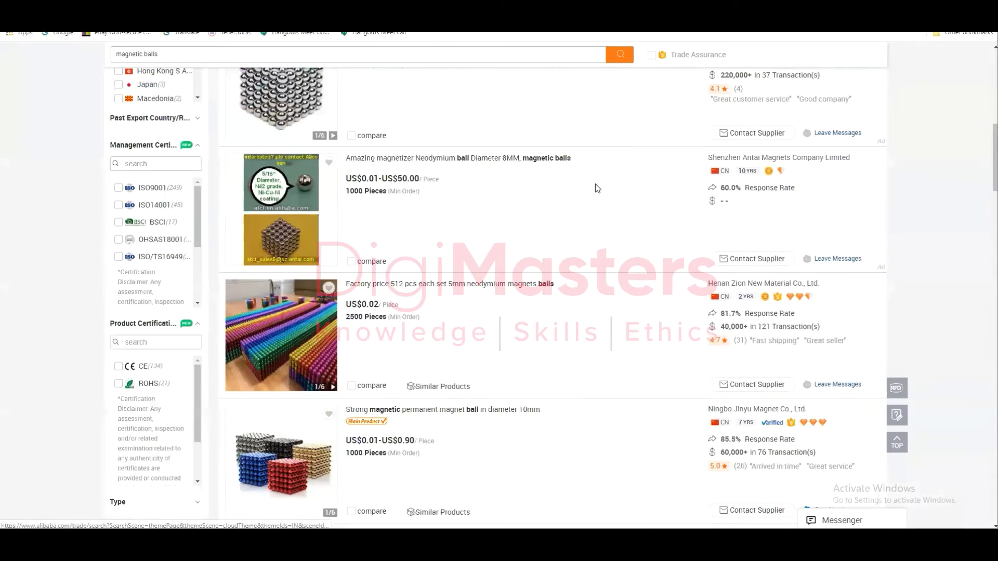
pyautogui.scroll(-10, 594, 183)
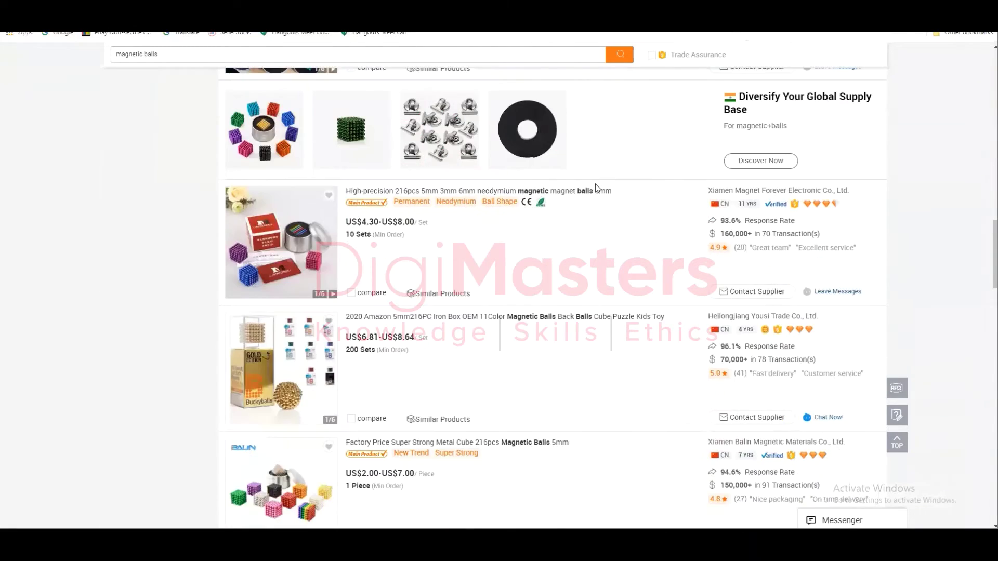
pyautogui.scroll(-3, 596, 187)
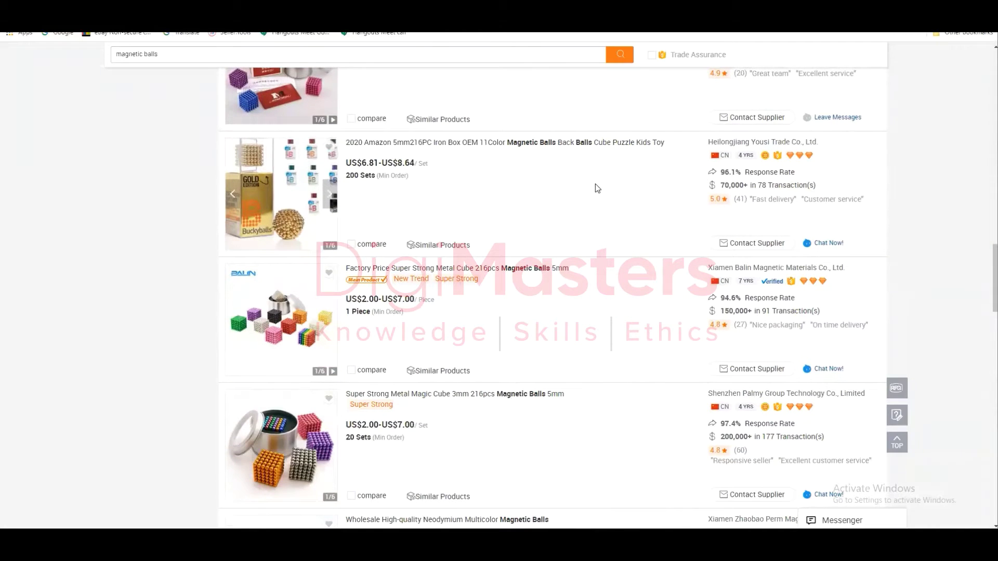
pyautogui.scroll(-2, 596, 188)
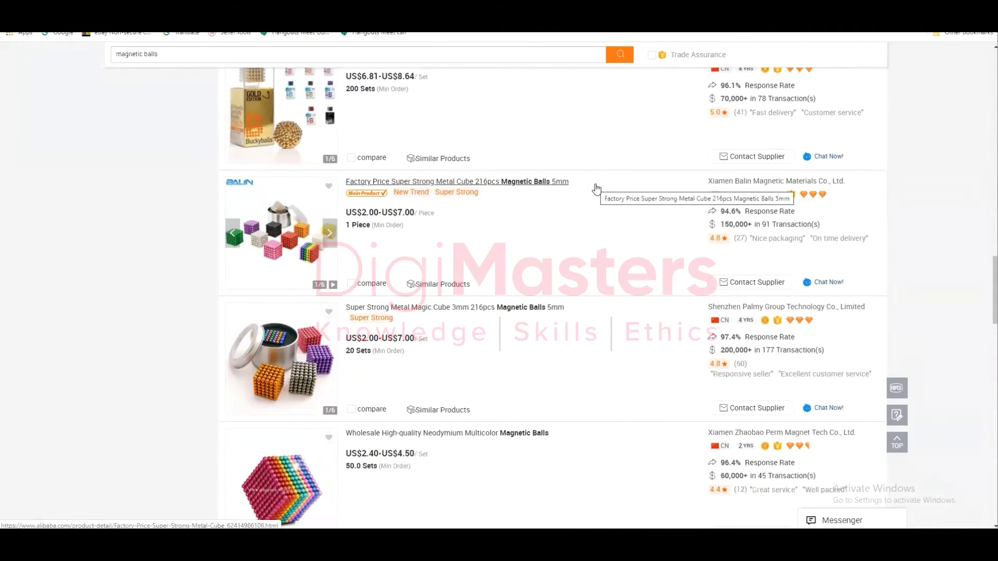
pyautogui.scroll(-2, 596, 188)
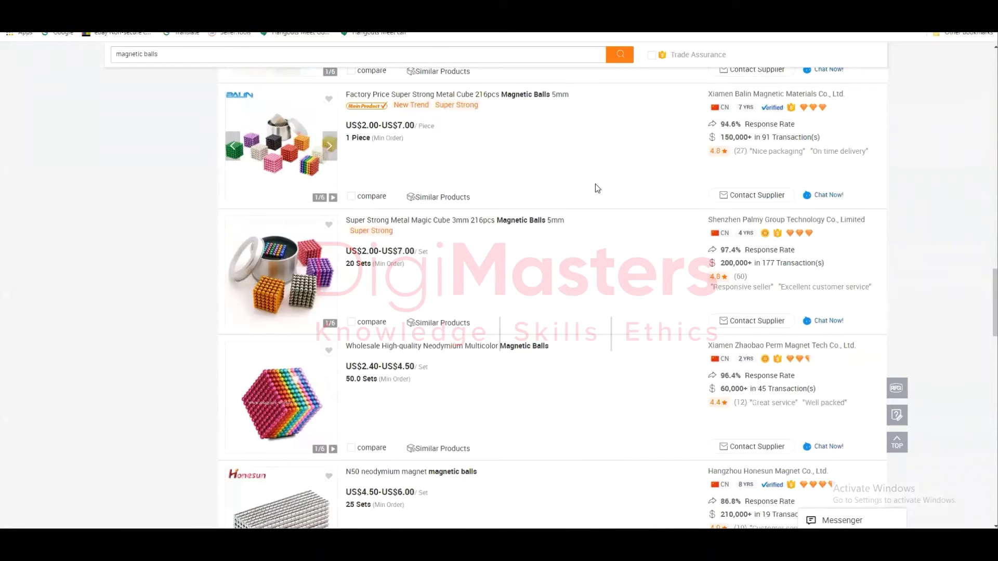
pyautogui.scroll(-3, 596, 188)
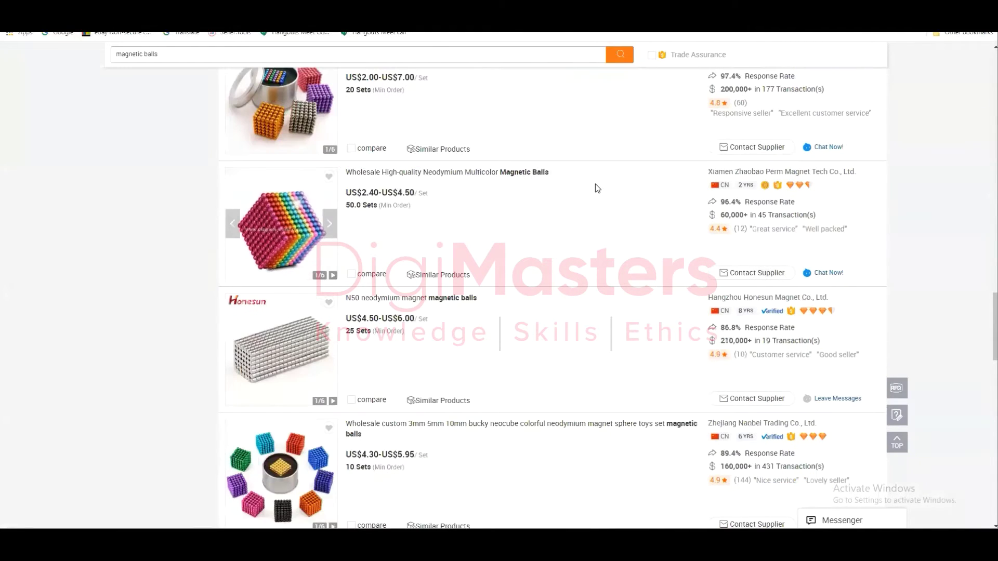
pyautogui.scroll(-2, 597, 188)
pyautogui.scroll(-2, 597, 188)
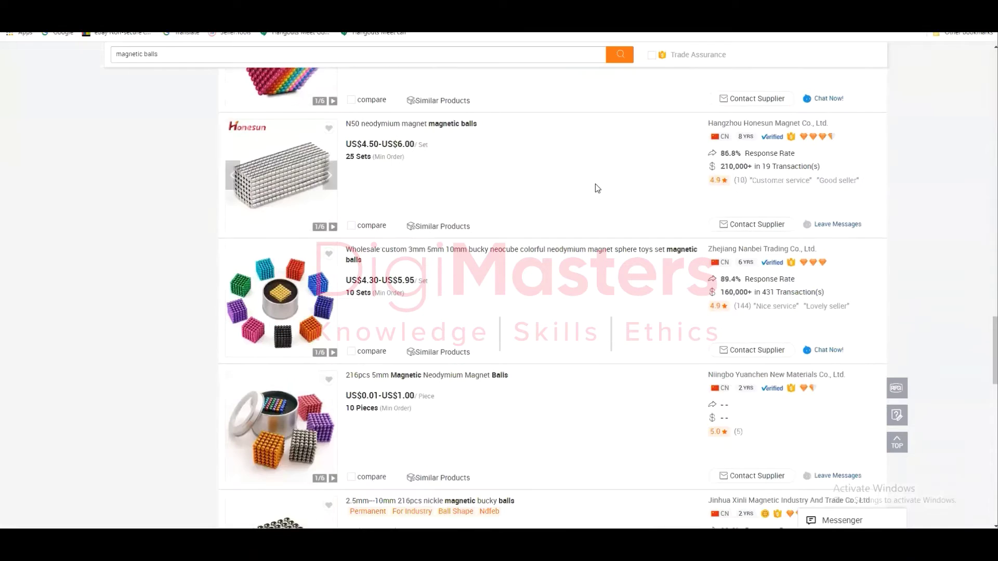
pyautogui.scroll(-3, 597, 188)
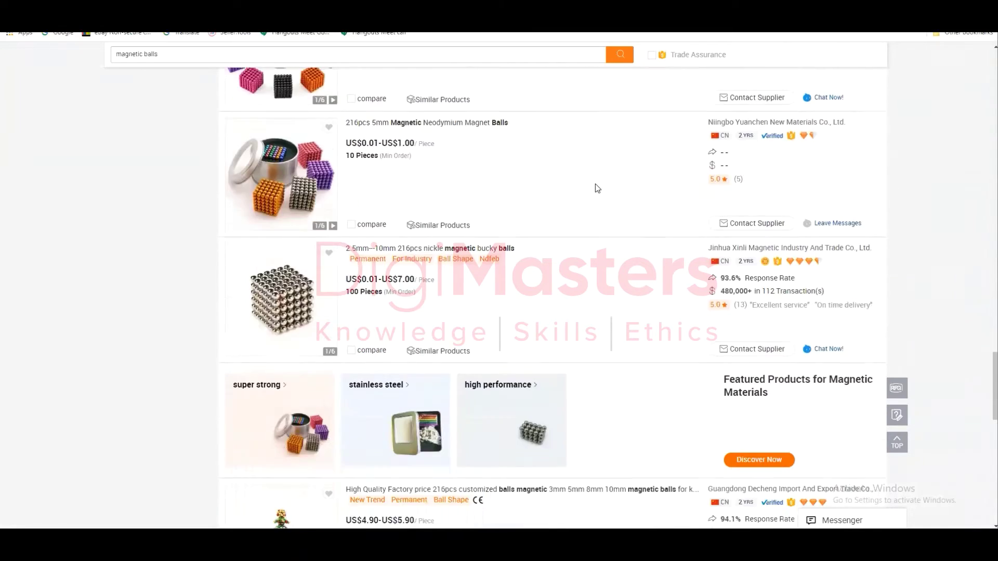
pyautogui.scroll(-2, 597, 188)
pyautogui.scroll(-1, 597, 188)
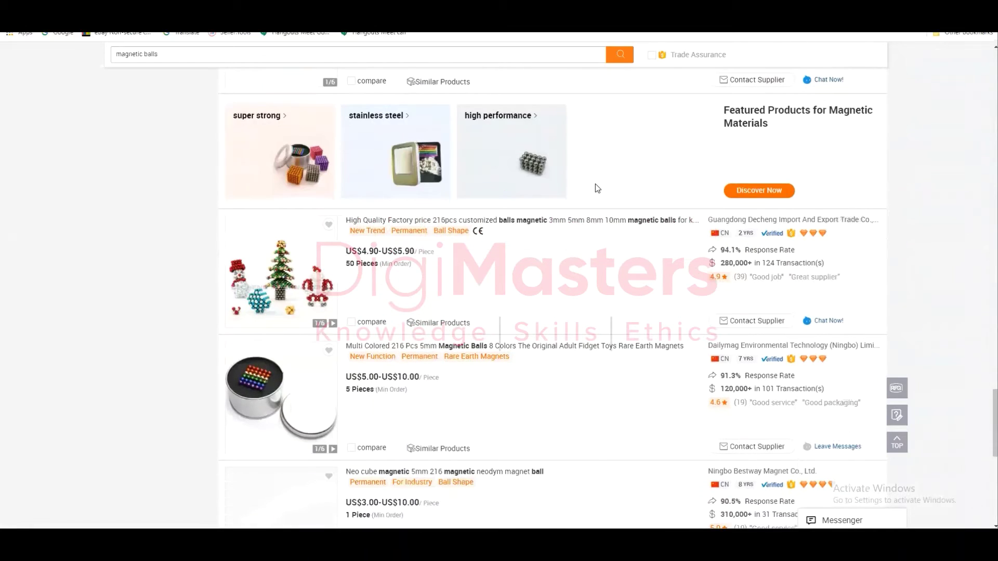
pyautogui.scroll(-1, 595, 183)
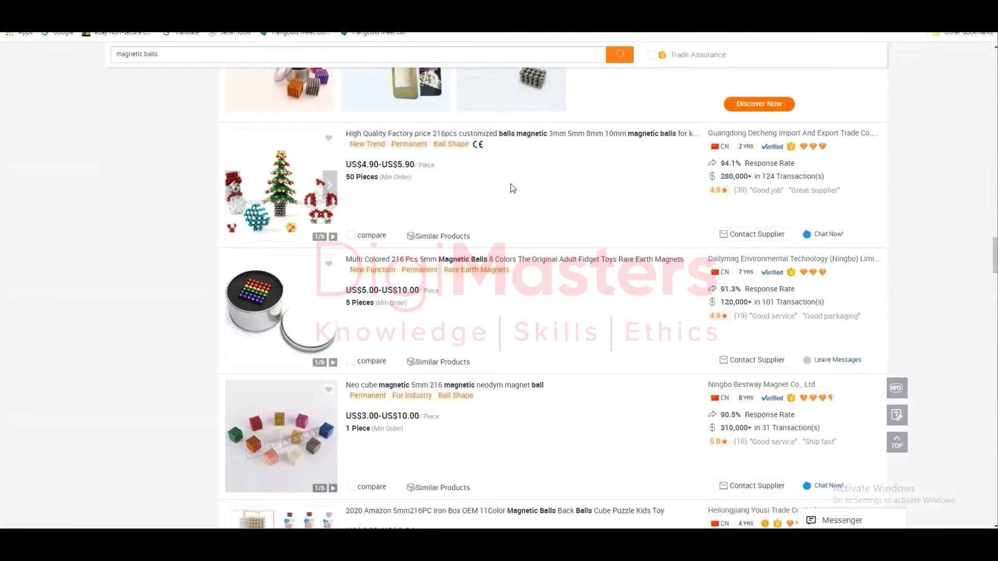
pyautogui.scroll(-7, 512, 188)
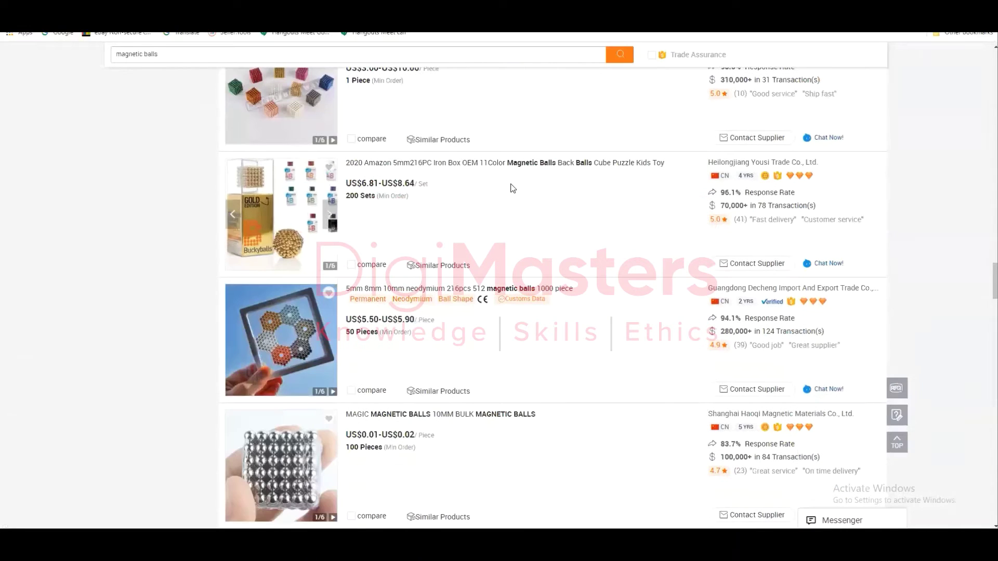
pyautogui.scroll(-2, 266, 346)
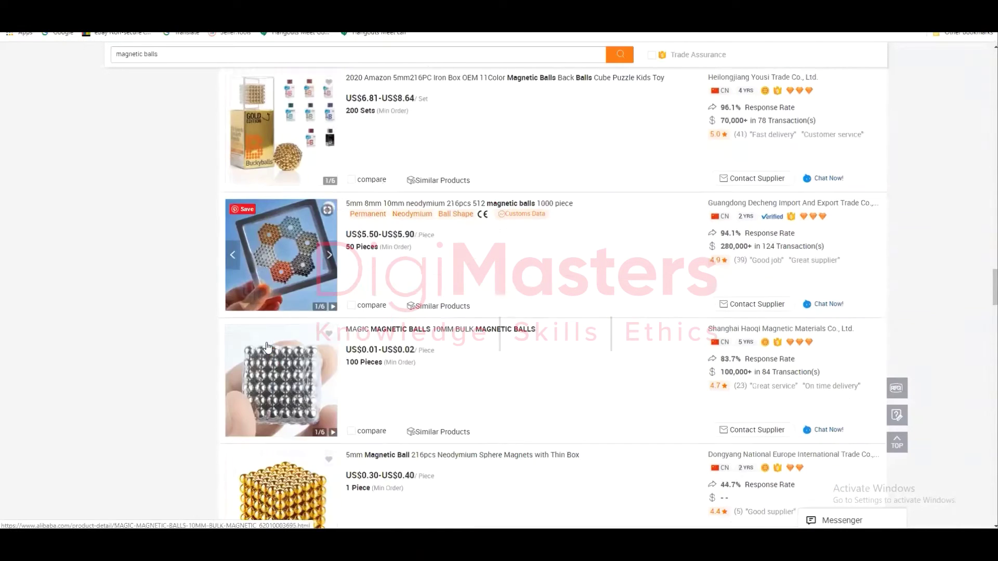
pyautogui.scroll(5, 428, 274)
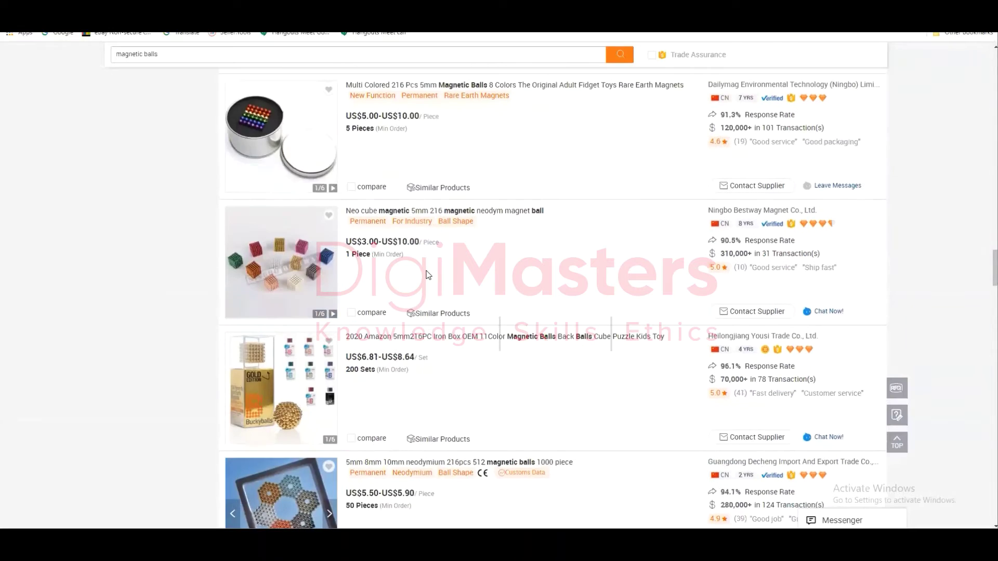
pyautogui.scroll(12, 427, 275)
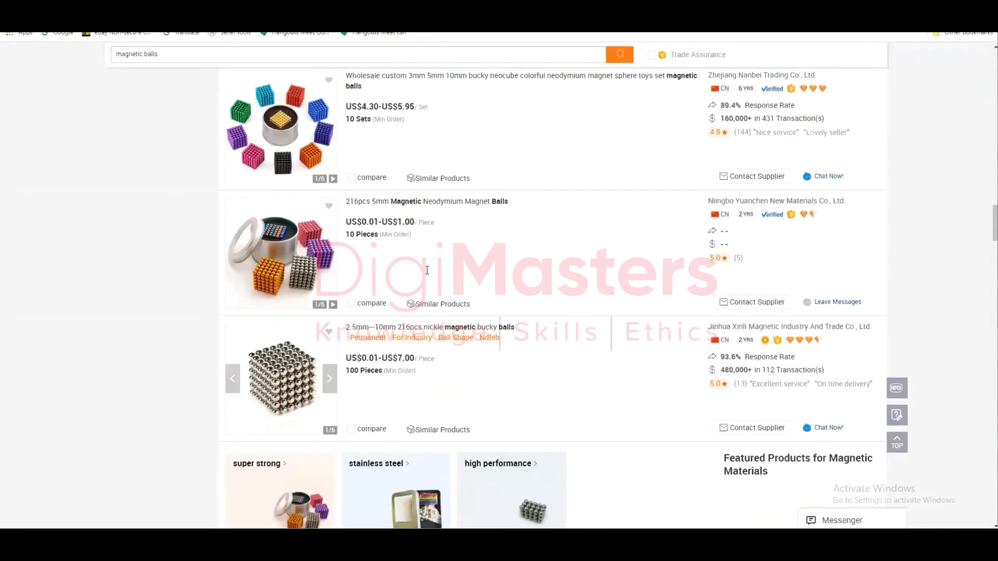
pyautogui.scroll(3, 296, 160)
pyautogui.scroll(-15, 296, 160)
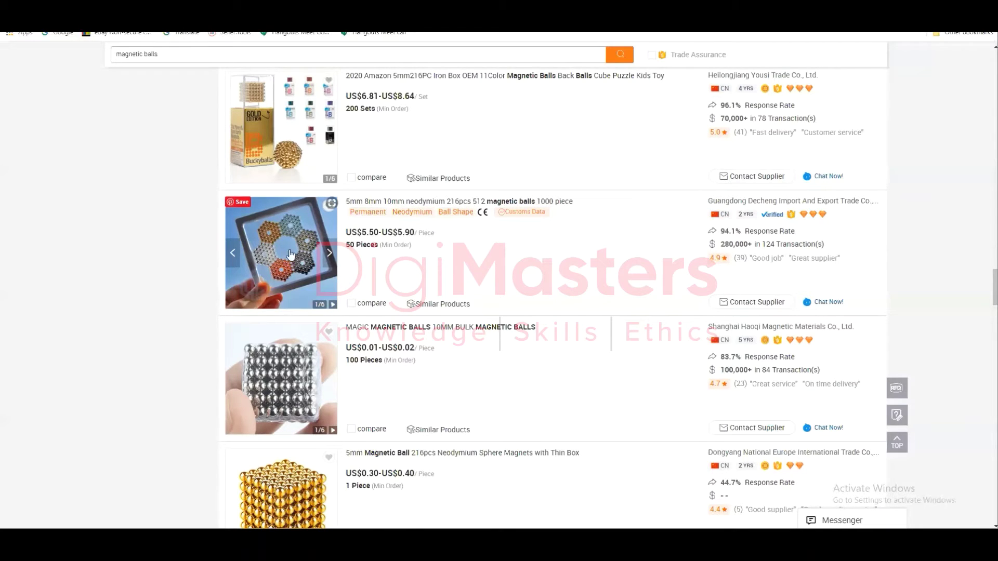
pyautogui.scroll(-8, 408, 269)
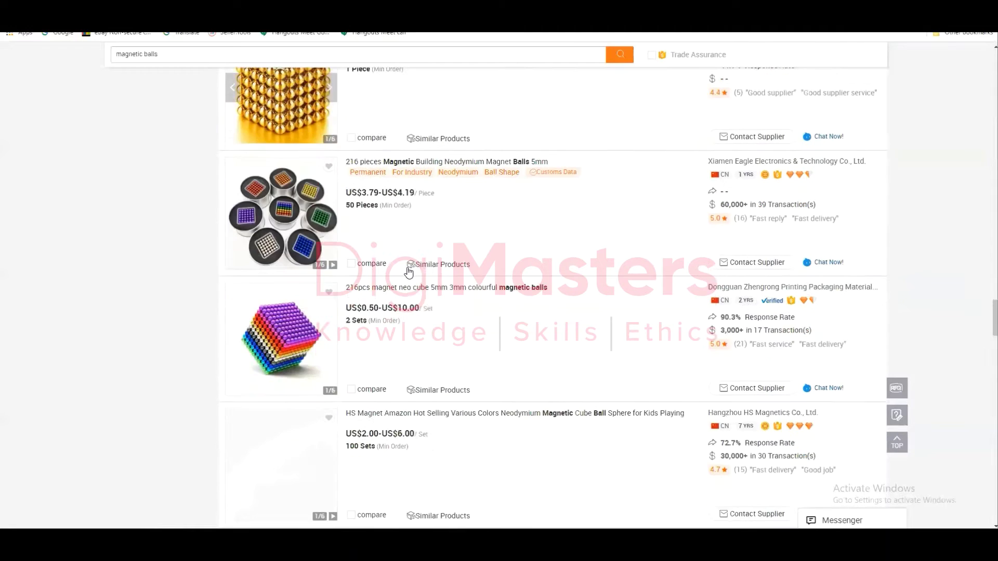
pyautogui.scroll(6, 363, 255)
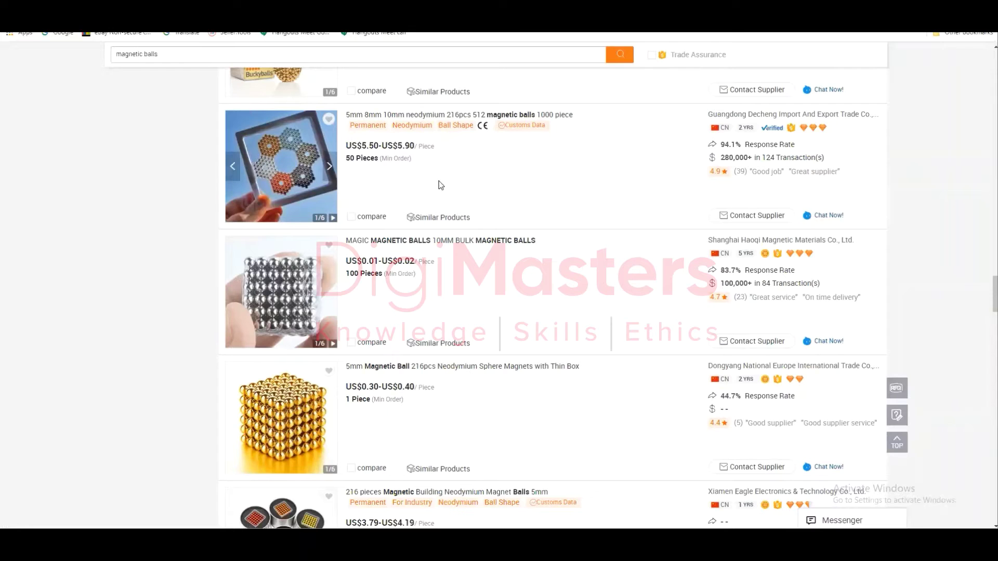
pyautogui.scroll(-7, 446, 184)
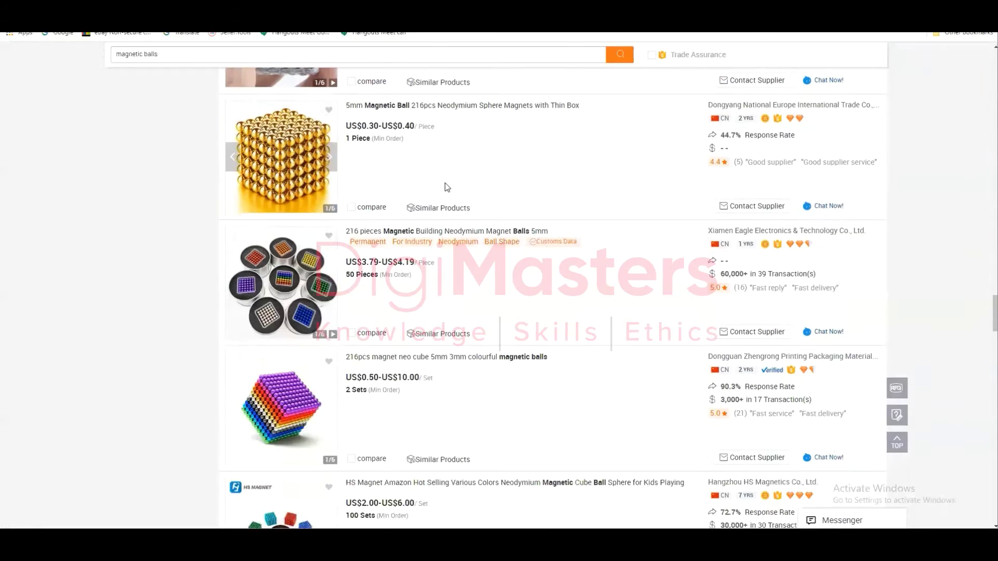
pyautogui.scroll(-2, 446, 187)
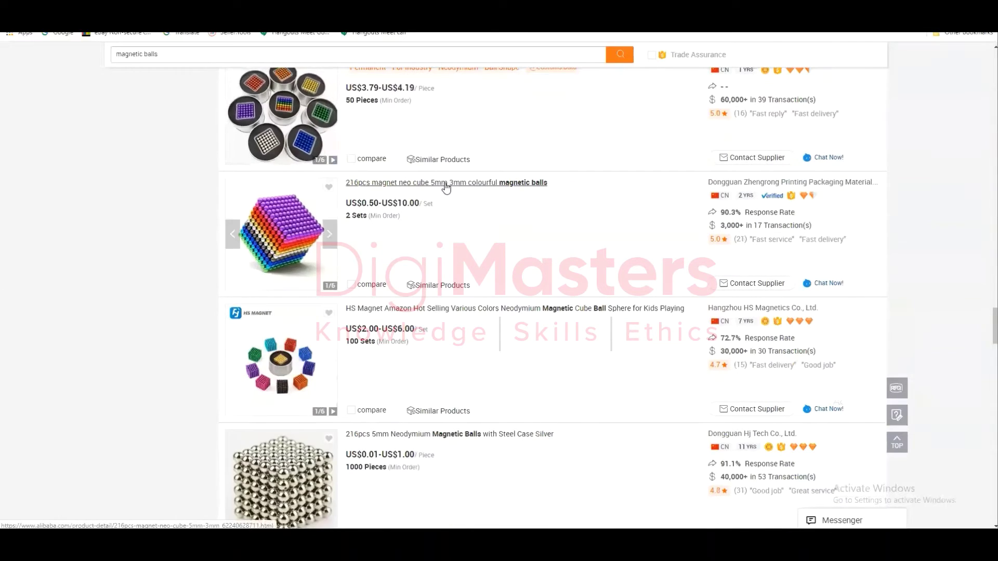
pyautogui.scroll(-3, 445, 187)
pyautogui.scroll(-3, 445, 183)
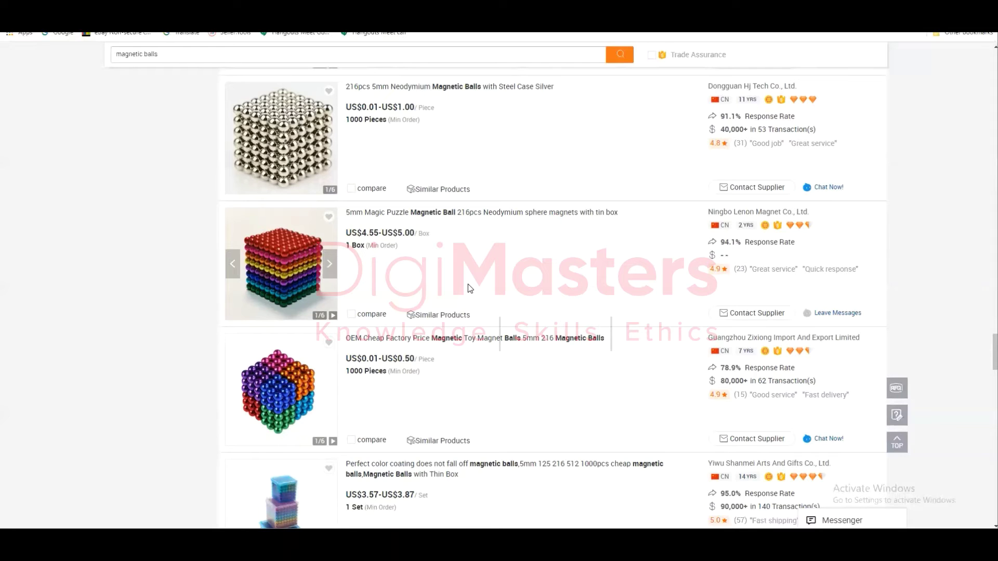
pyautogui.scroll(-7, 468, 284)
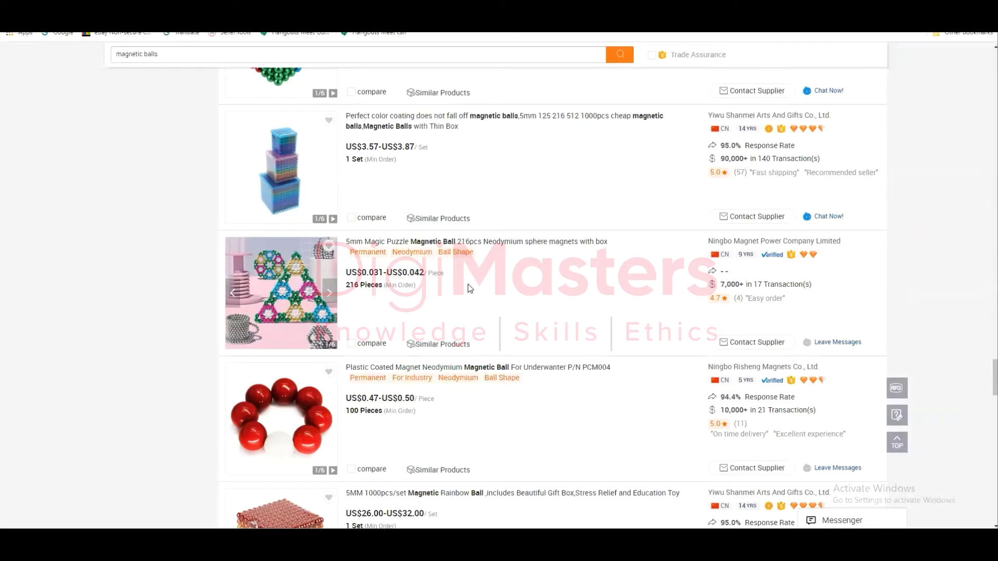
pyautogui.scroll(-8, 467, 284)
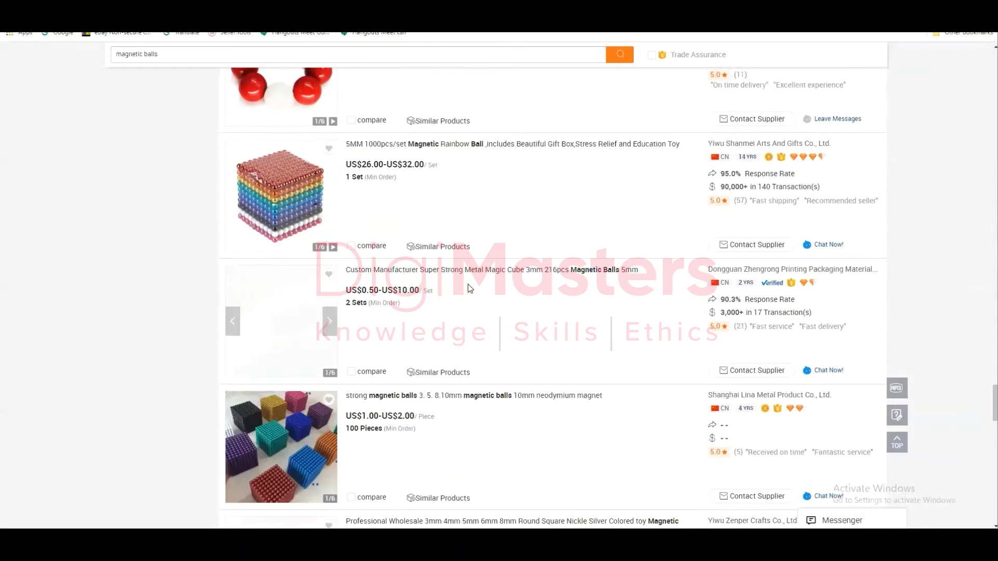
pyautogui.scroll(-4, 467, 284)
pyautogui.scroll(-8, 468, 284)
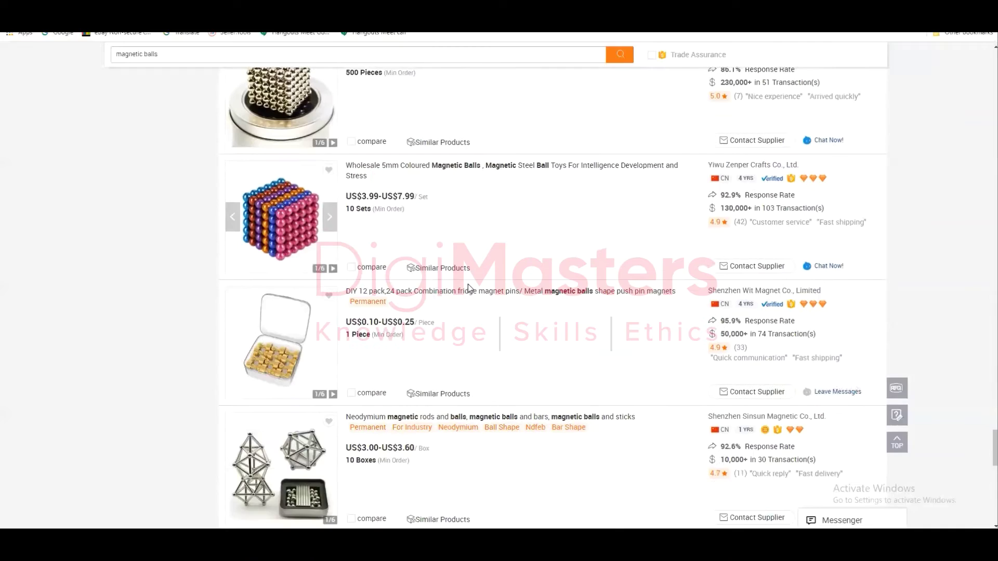
pyautogui.scroll(-12, 468, 284)
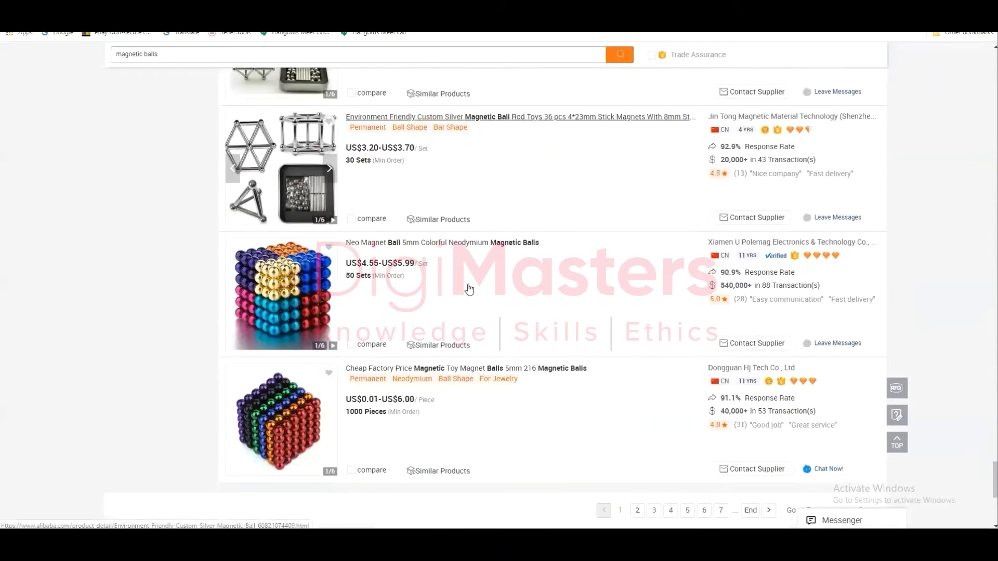
pyautogui.scroll(12, 467, 284)
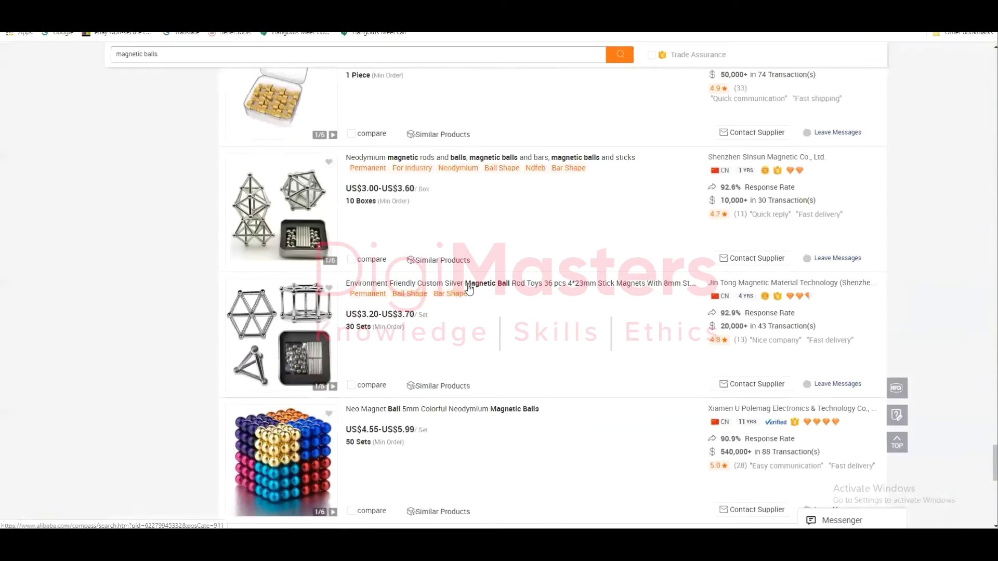
pyautogui.scroll(12, 467, 283)
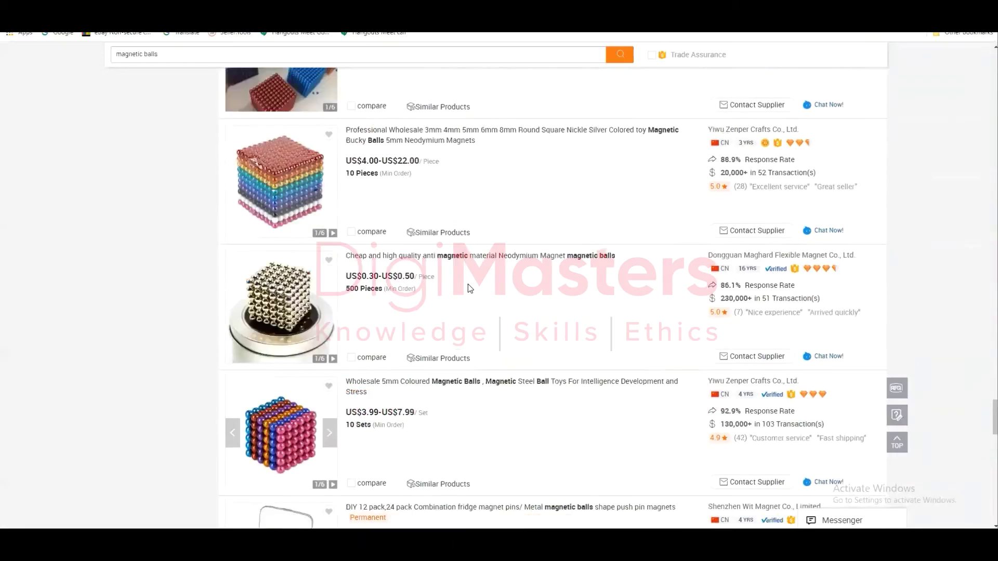
pyautogui.scroll(20, 469, 289)
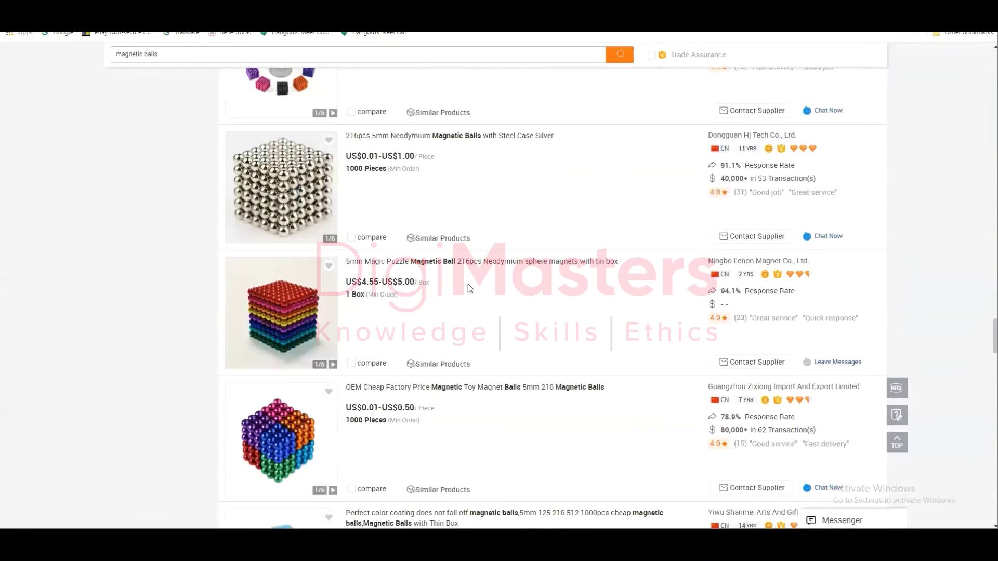
pyautogui.scroll(12, 469, 287)
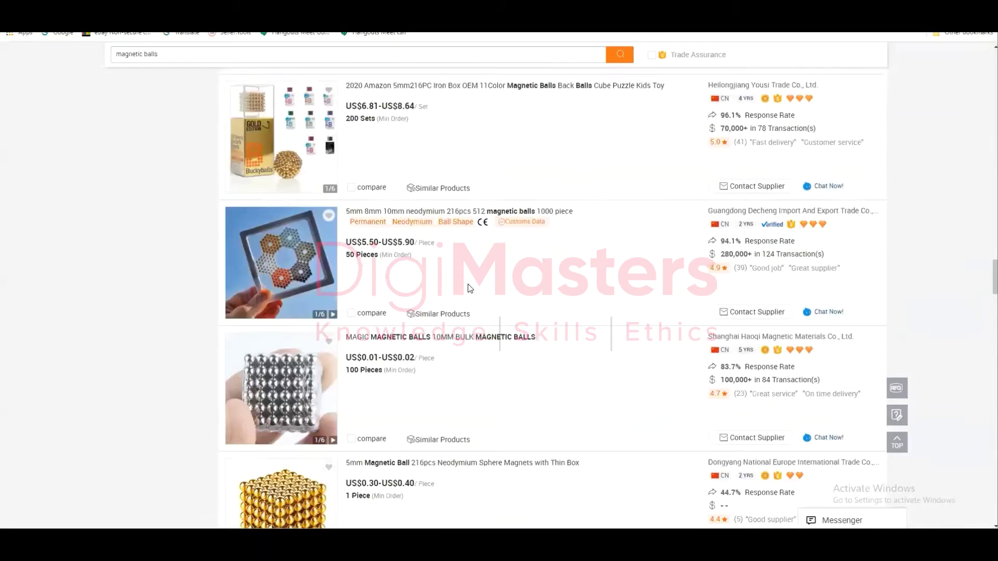
pyautogui.scroll(7, 468, 284)
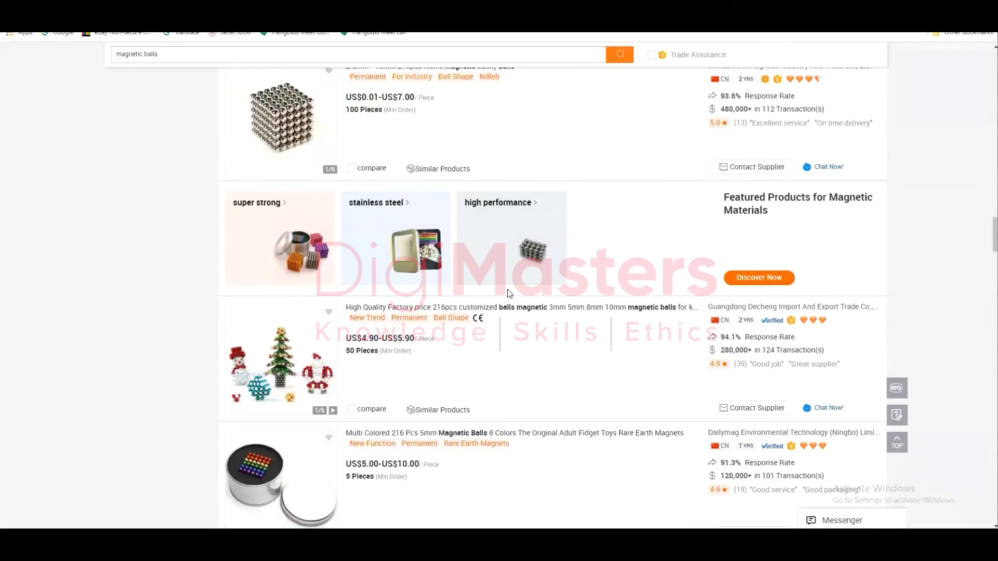
pyautogui.scroll(-3, 466, 284)
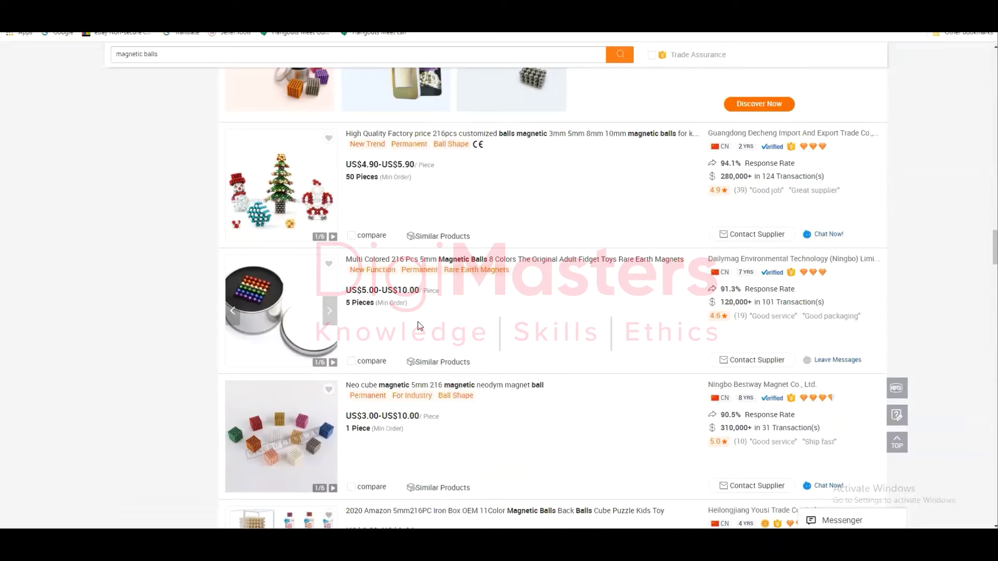
pyautogui.scroll(10, 420, 326)
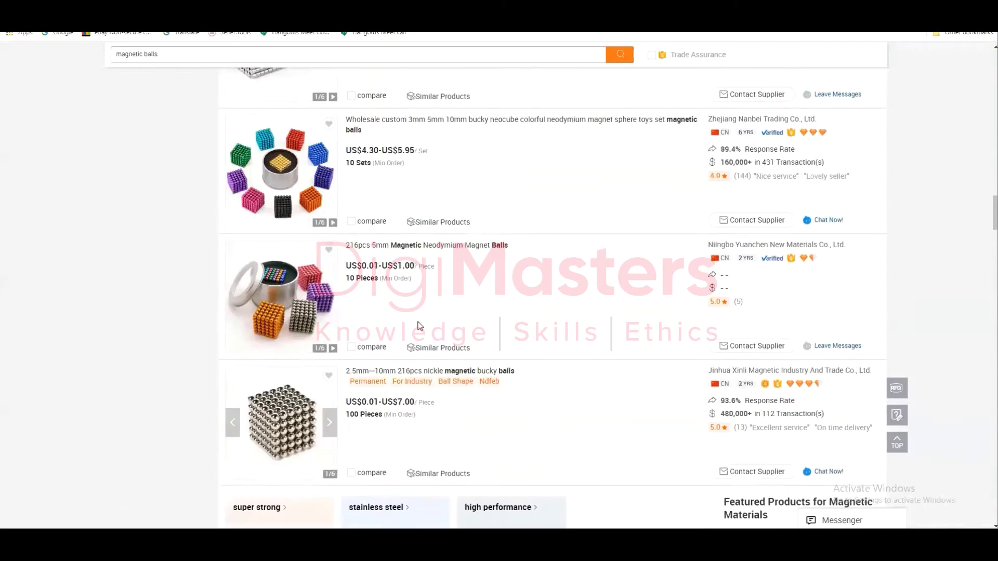
pyautogui.scroll(2, 420, 326)
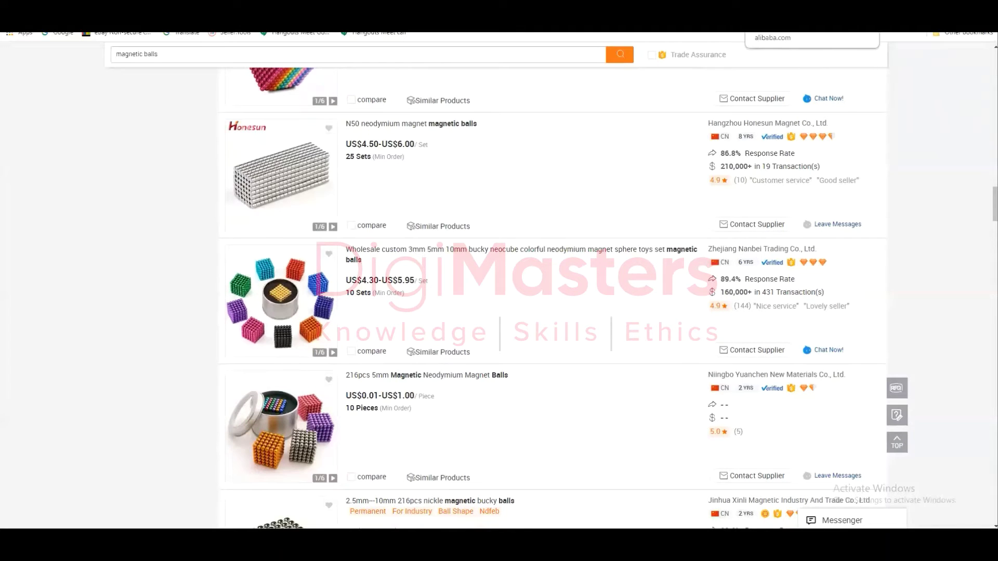
# Back on Amazon, highlight the KINOEE £15.29 selling price and launch the AMZScout FBA calculator.
pyautogui.click(727, 23)
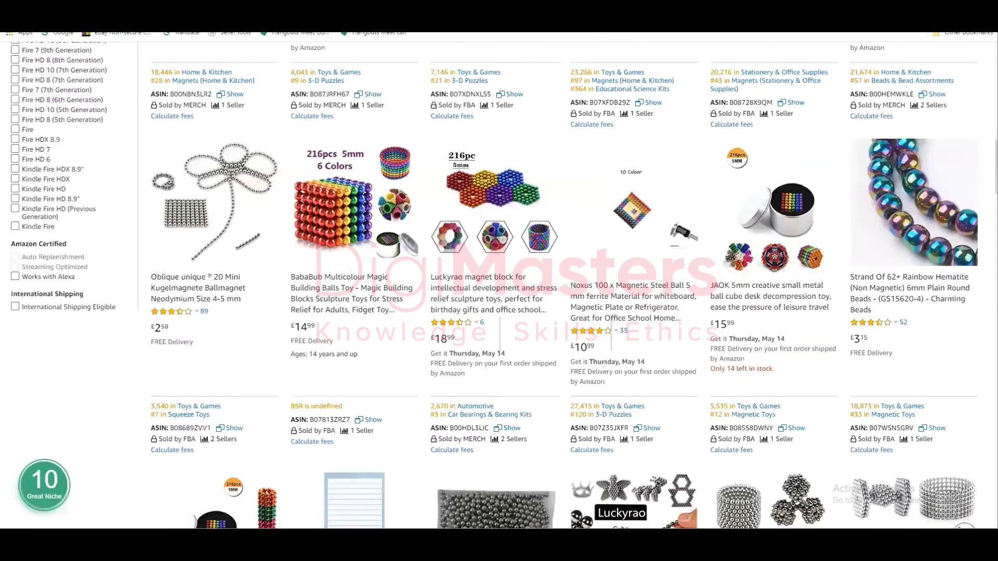
pyautogui.scroll(-3, 634, 200)
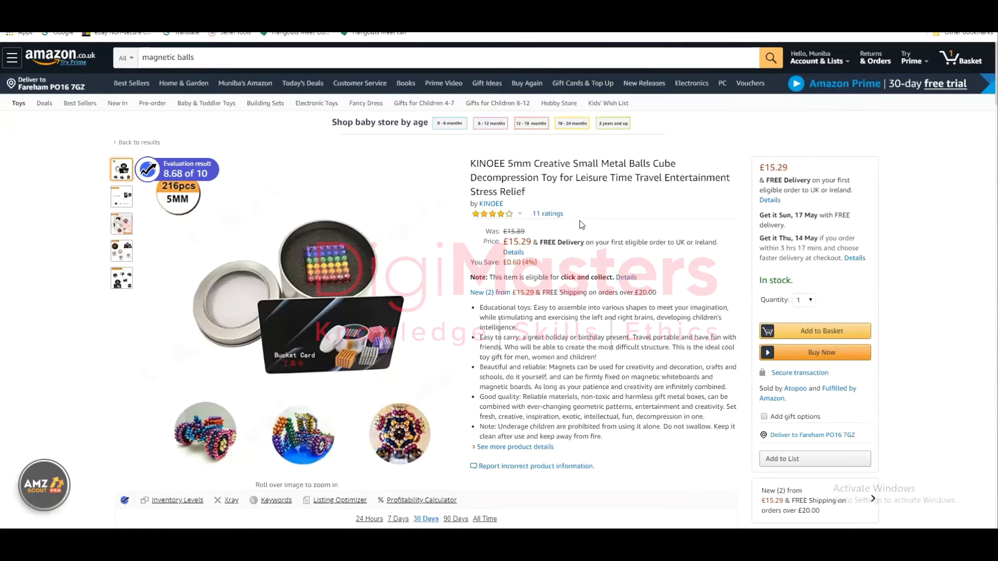
pyautogui.moveTo(503, 242); pyautogui.dragTo(534, 242)
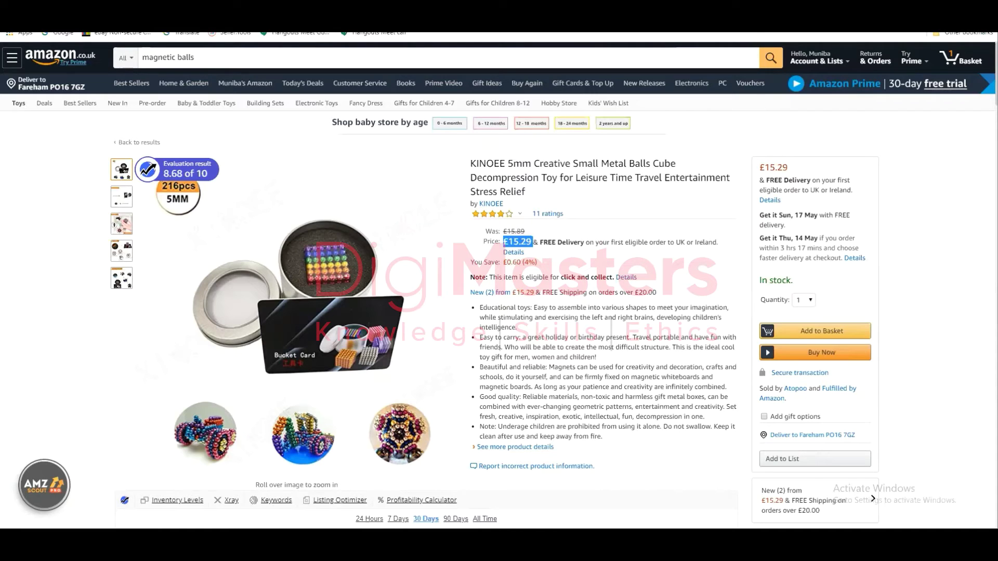
pyautogui.click(800, 39)
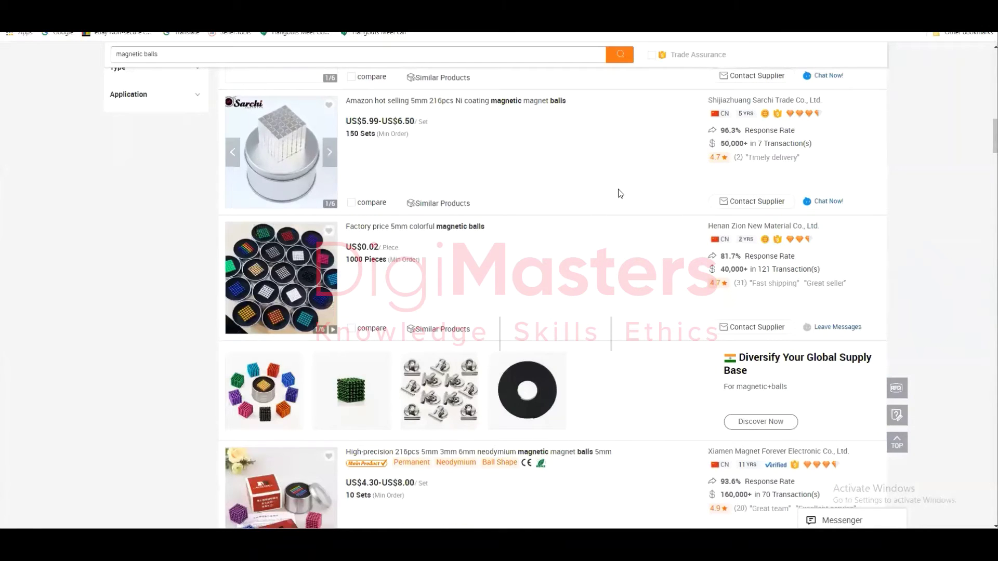
pyautogui.scroll(-9, 618, 194)
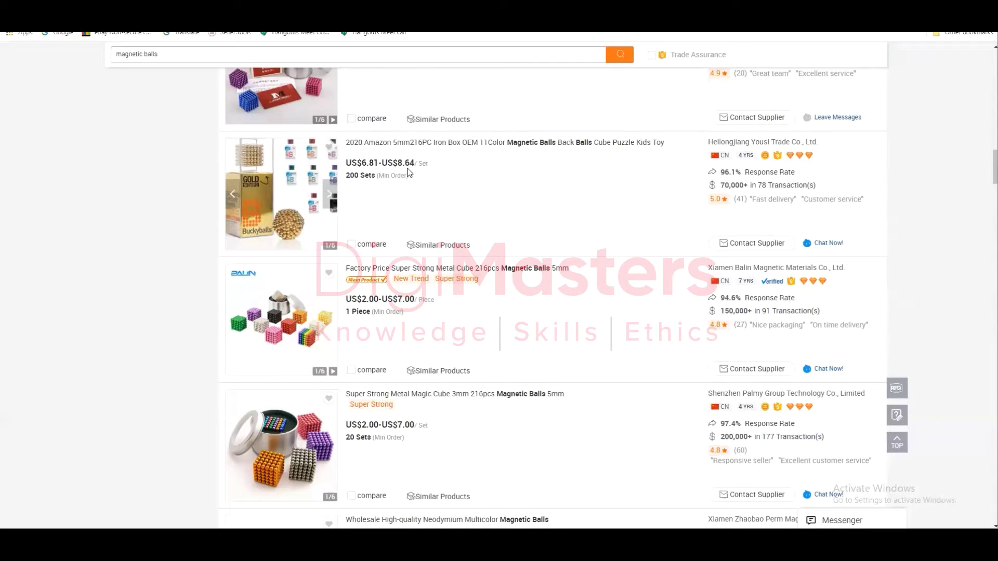
pyautogui.moveTo(361, 163); pyautogui.dragTo(427, 164)
pyautogui.moveTo(443, 165); pyautogui.dragTo(351, 167)
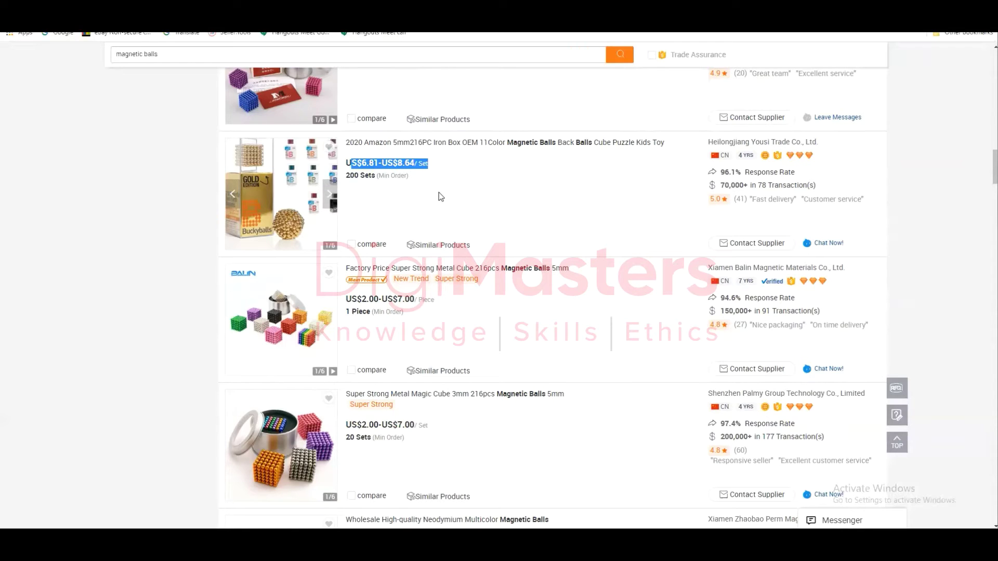
pyautogui.moveTo(411, 178)
pyautogui.mouseDown()
pyautogui.moveTo(348, 178)
pyautogui.moveTo(423, 184)
pyautogui.mouseUp()
pyautogui.click(361, 194)
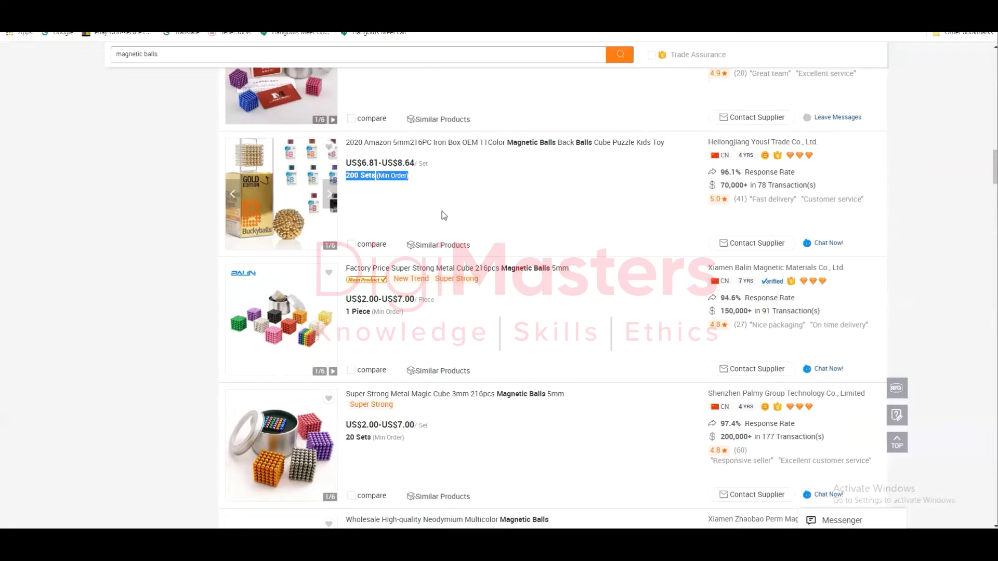
pyautogui.scroll(-2, 442, 211)
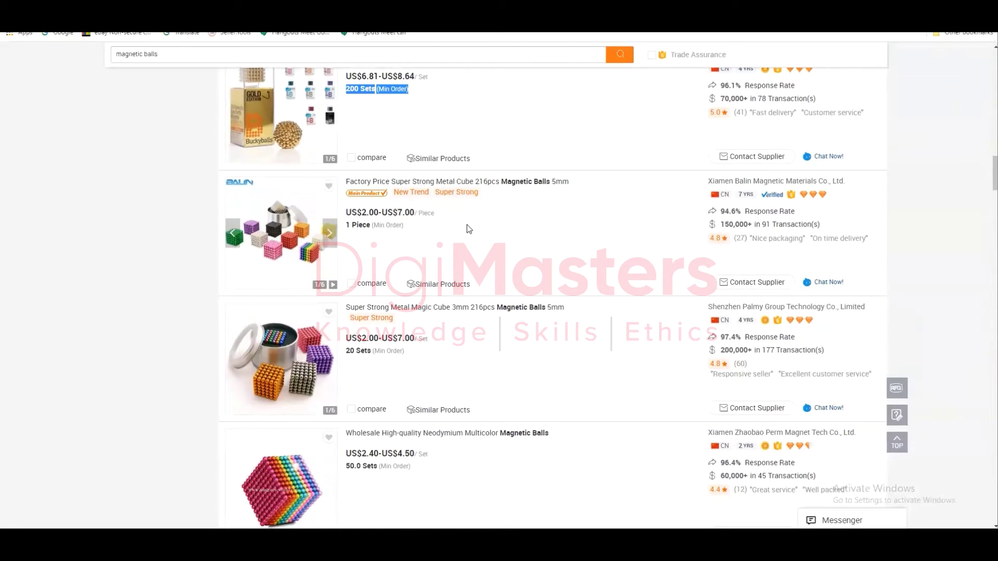
pyautogui.moveTo(437, 214); pyautogui.dragTo(351, 213)
pyautogui.click(371, 249)
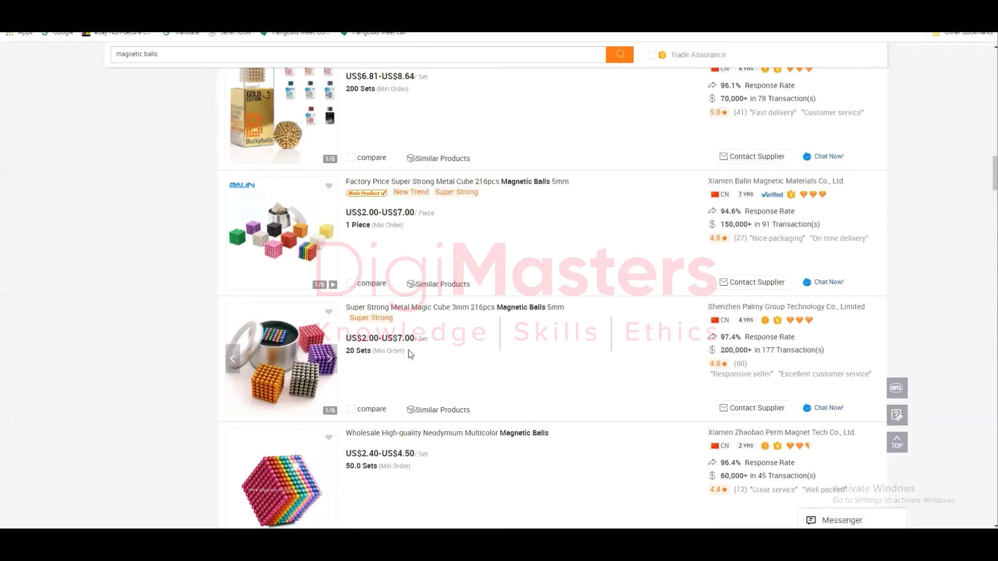
# Return to the top and filter the magnetic balls results to Verified Supplier only.
pyautogui.scroll(-2, 438, 365)
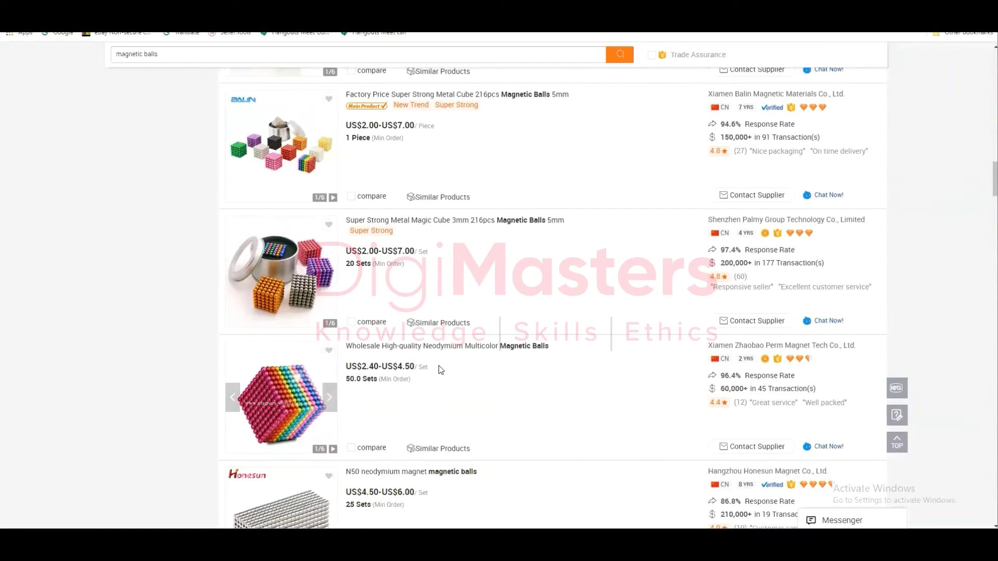
pyautogui.scroll(15, 439, 366)
pyautogui.scroll(10, 438, 366)
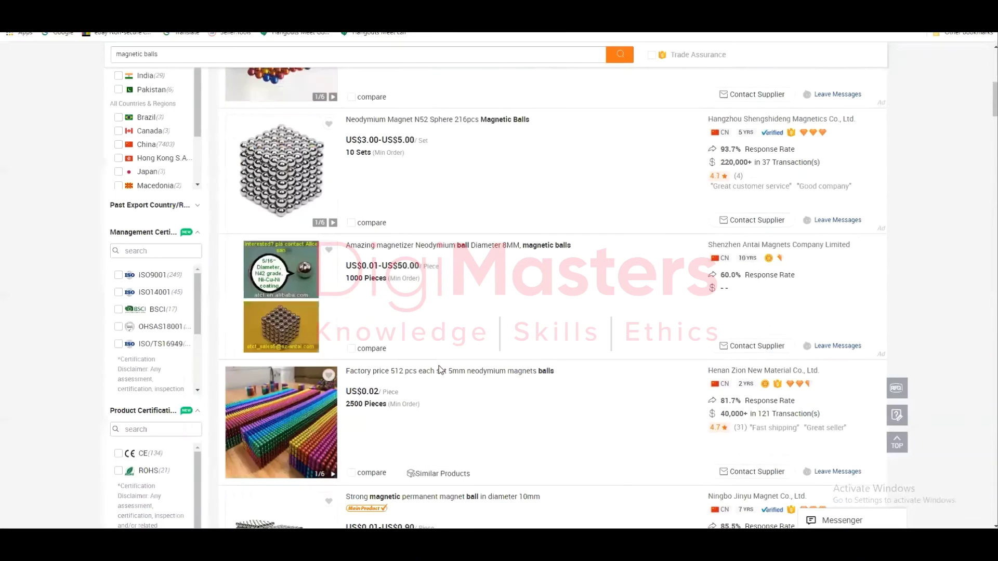
pyautogui.scroll(5, 439, 366)
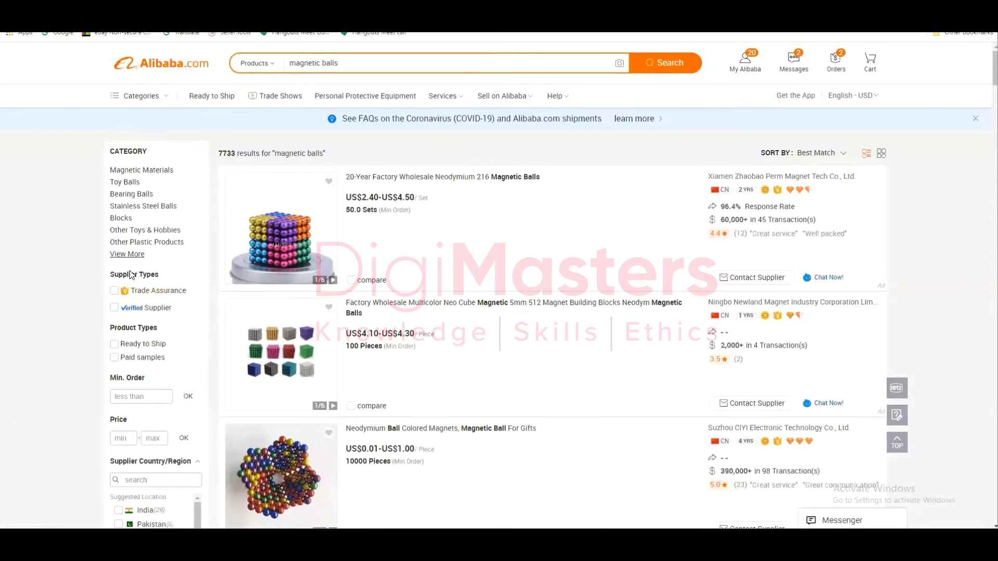
pyautogui.click(114, 308)
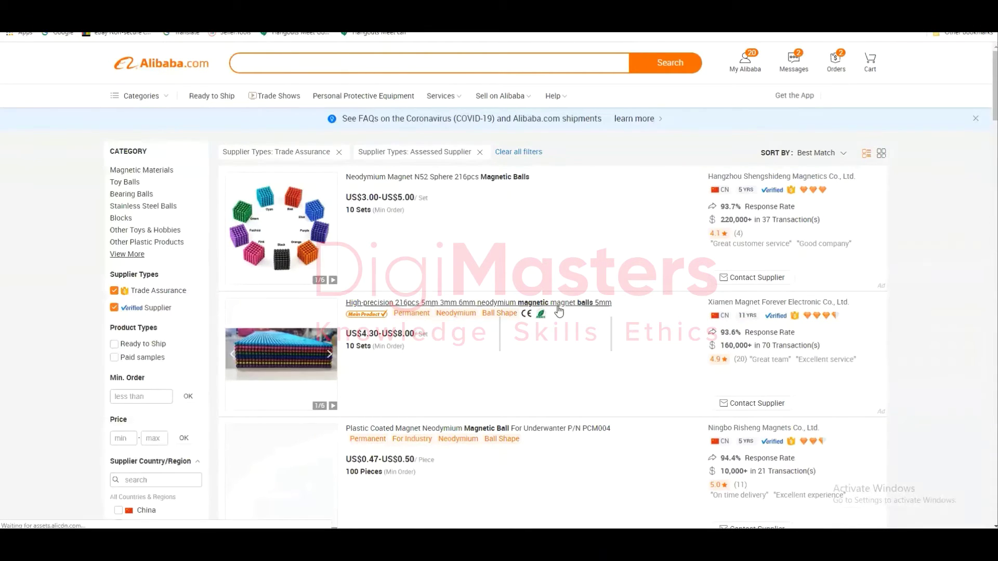
# Scroll through the filtered verified-supplier magnetic ball listings.
pyautogui.scroll(-2, 558, 311)
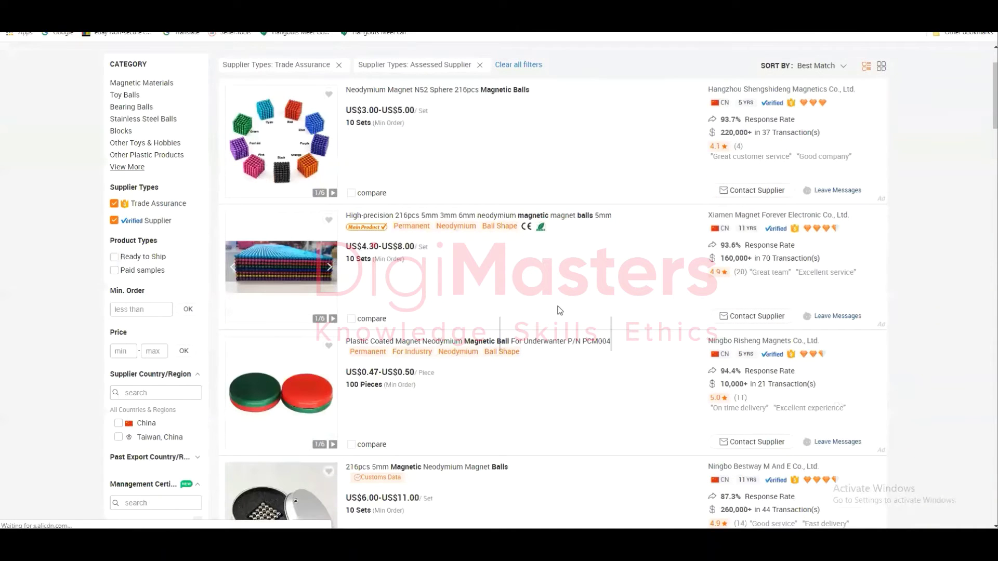
pyautogui.scroll(-3, 558, 310)
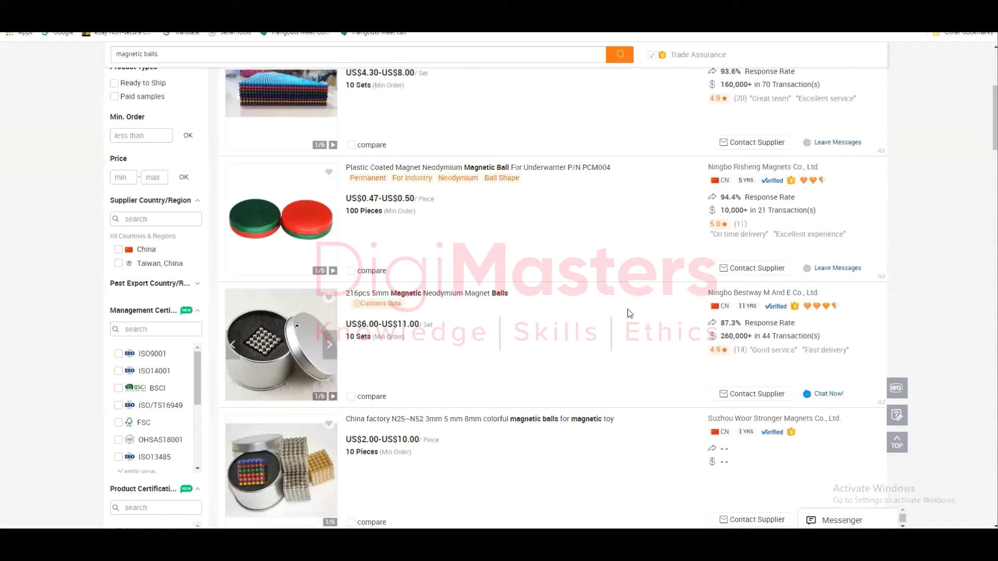
pyautogui.scroll(-5, 630, 313)
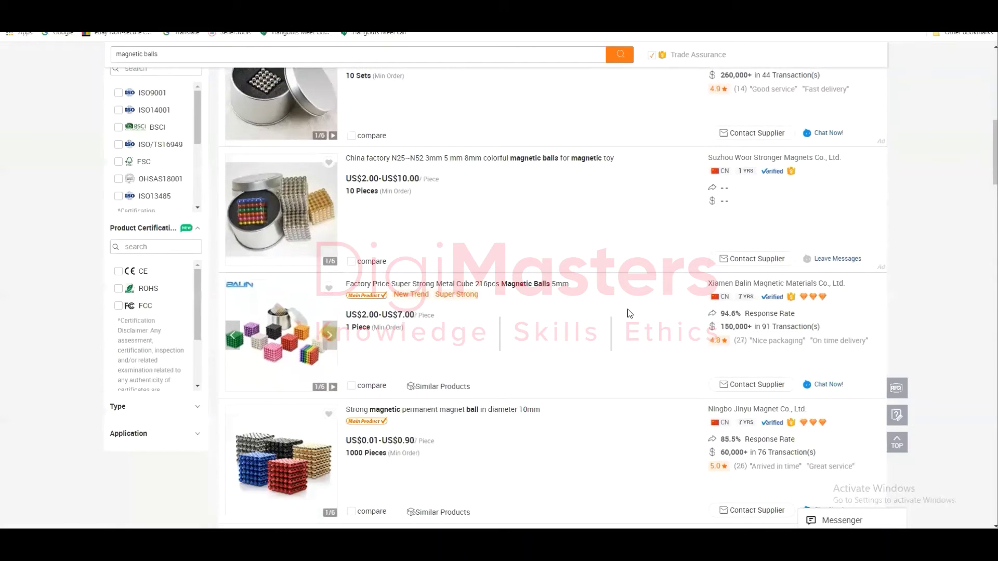
pyautogui.scroll(-5, 630, 314)
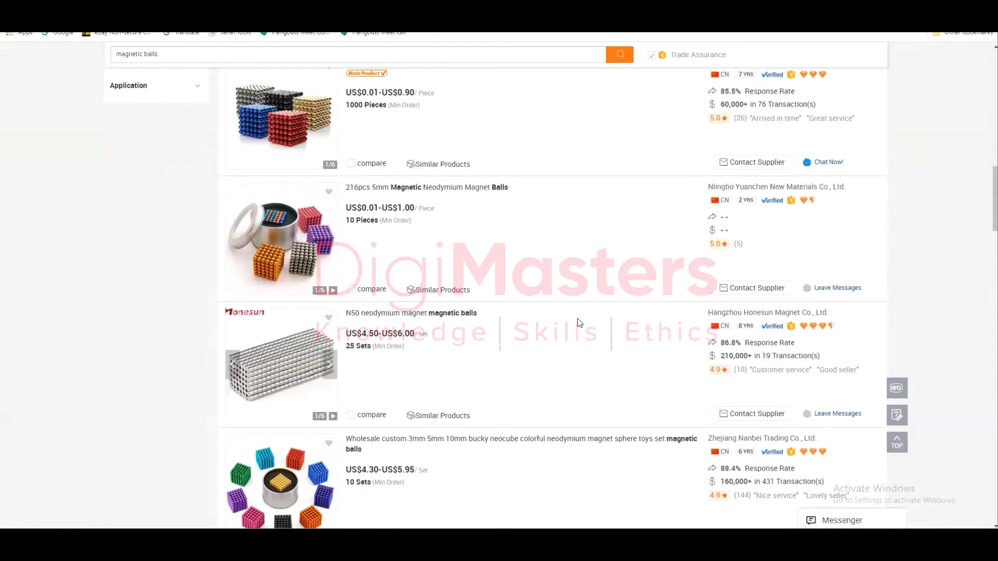
pyautogui.scroll(-8, 578, 321)
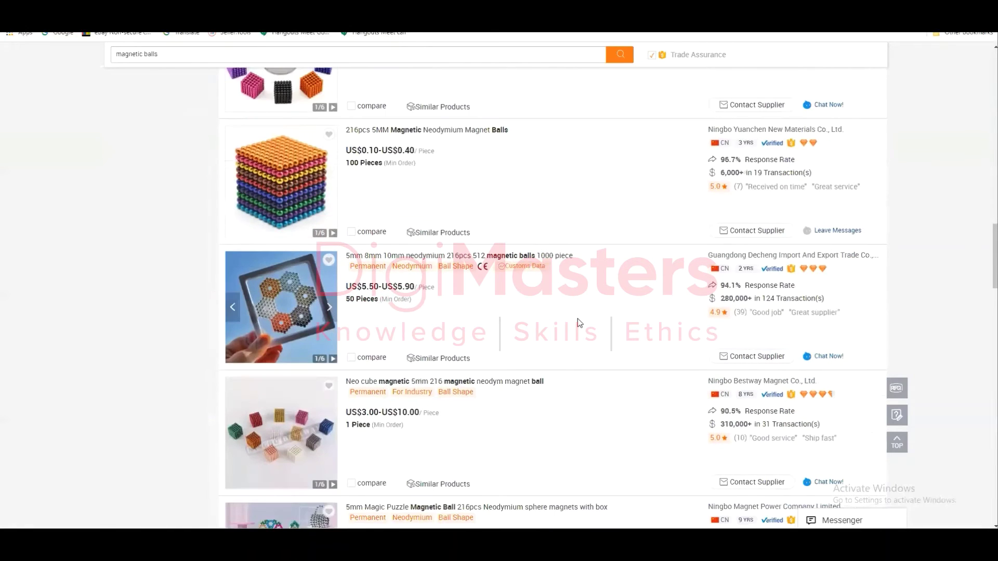
pyautogui.scroll(-2, 578, 323)
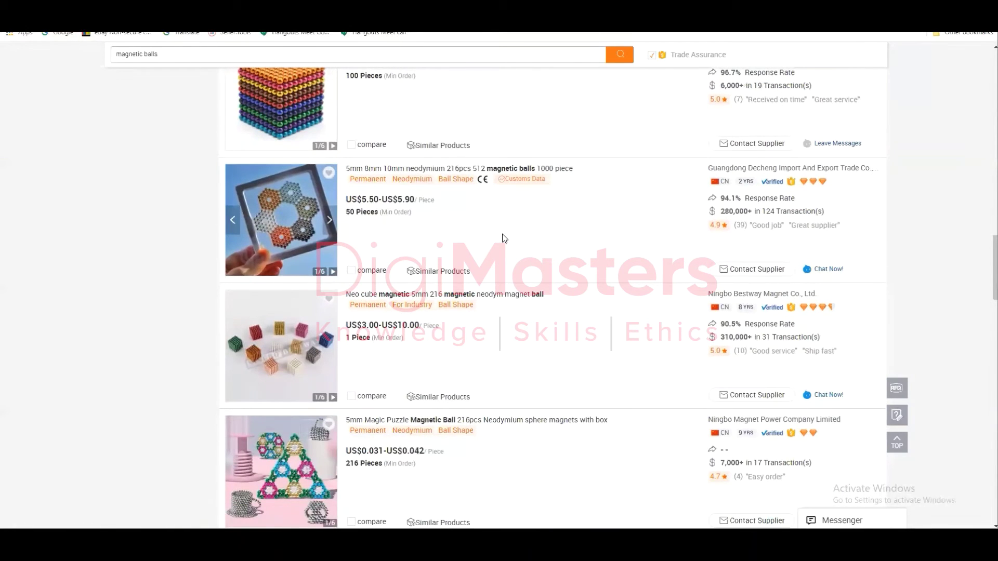
pyautogui.scroll(-3, 503, 238)
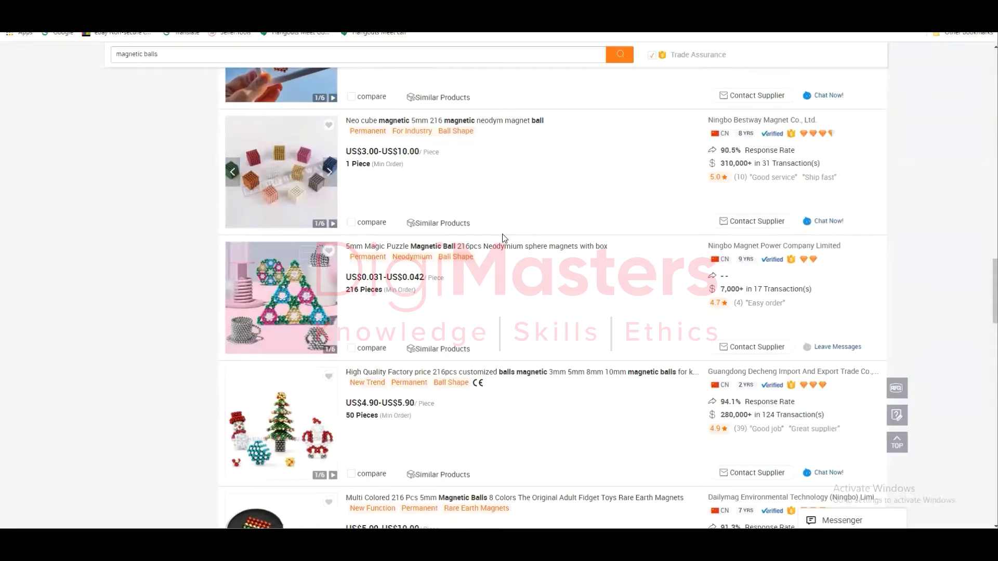
pyautogui.scroll(-3, 502, 238)
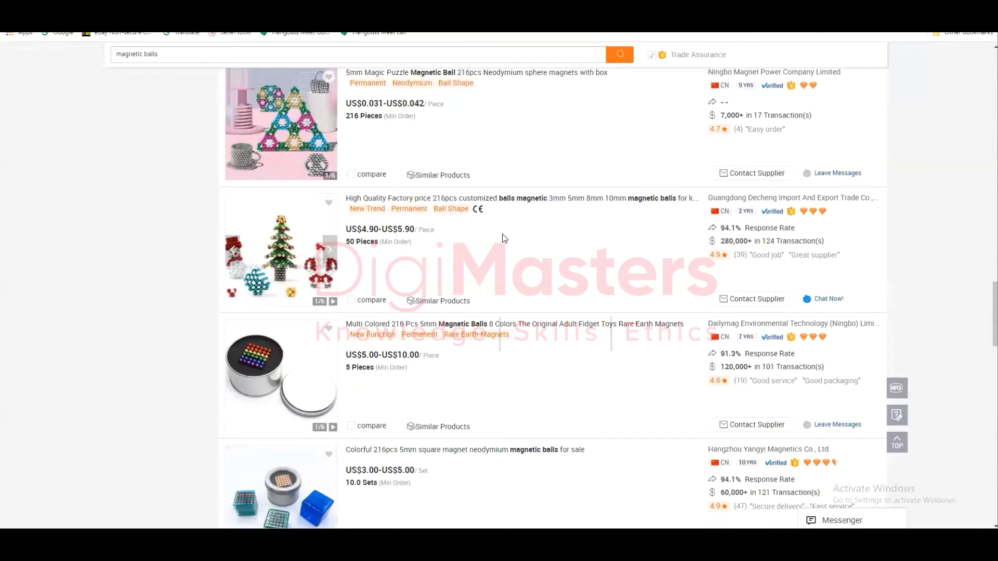
pyautogui.scroll(-2, 503, 238)
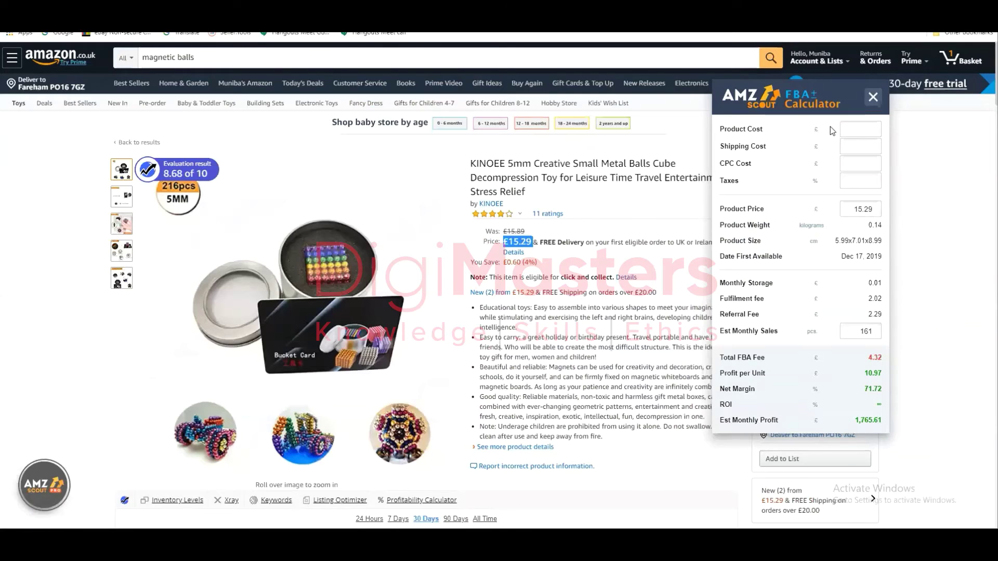
# Select the AMZScout Product Cost field, then return to the Alibaba magnetic balls results.
pyautogui.click(871, 129)
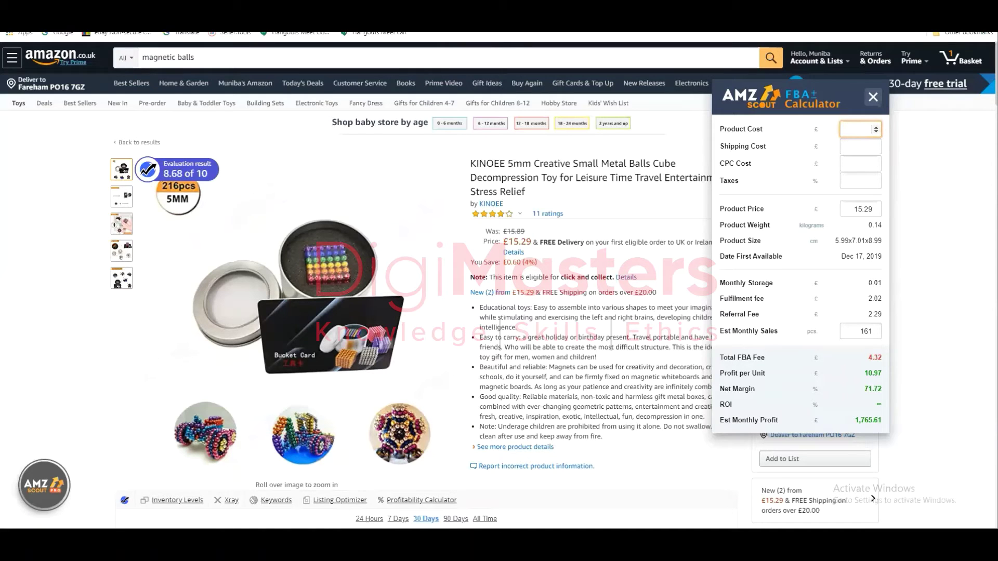
pyautogui.hotkey('ctrl', 'Tab')
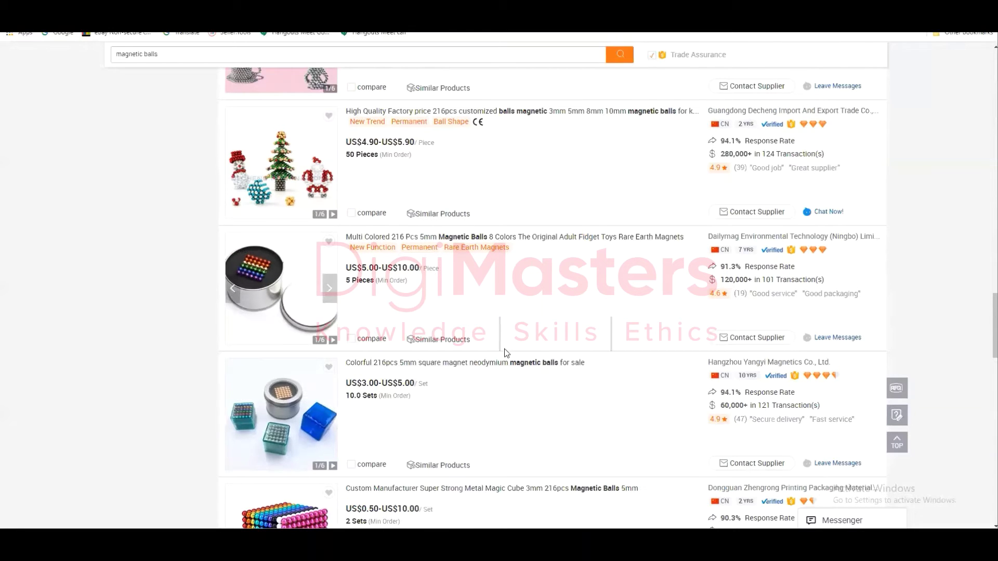
pyautogui.scroll(3, 504, 353)
pyautogui.scroll(9, 495, 306)
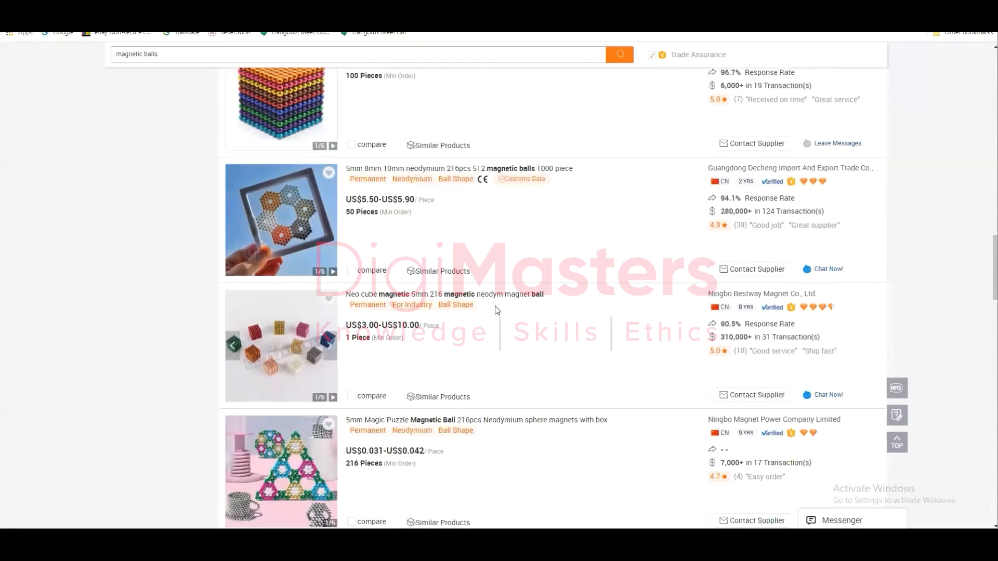
pyautogui.scroll(5, 496, 311)
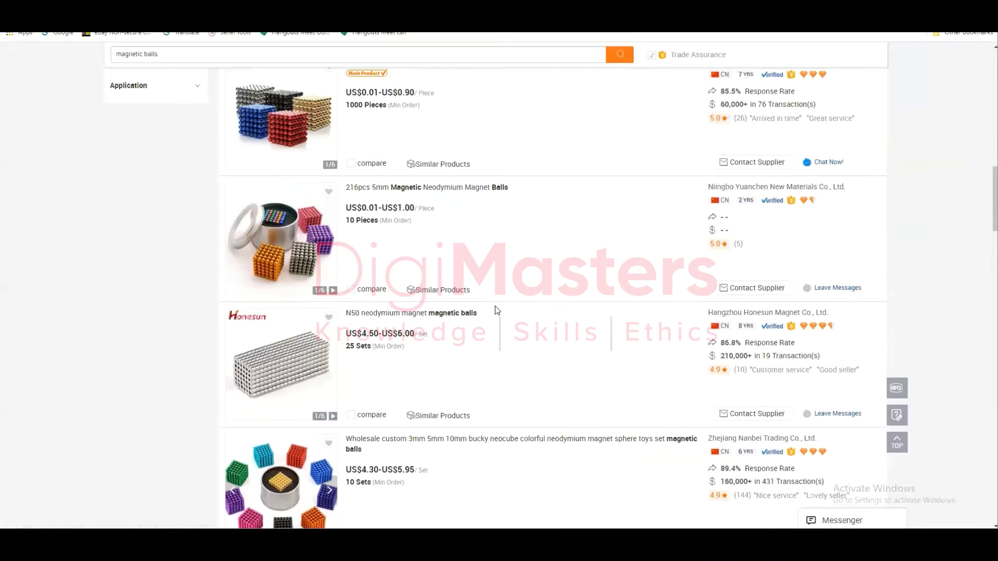
pyautogui.scroll(5, 497, 312)
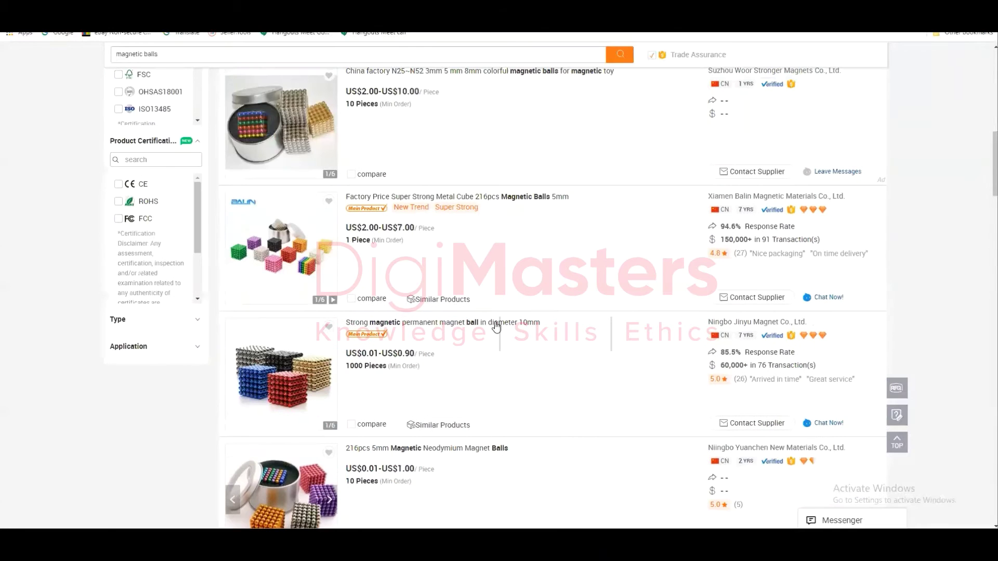
pyautogui.scroll(7, 496, 326)
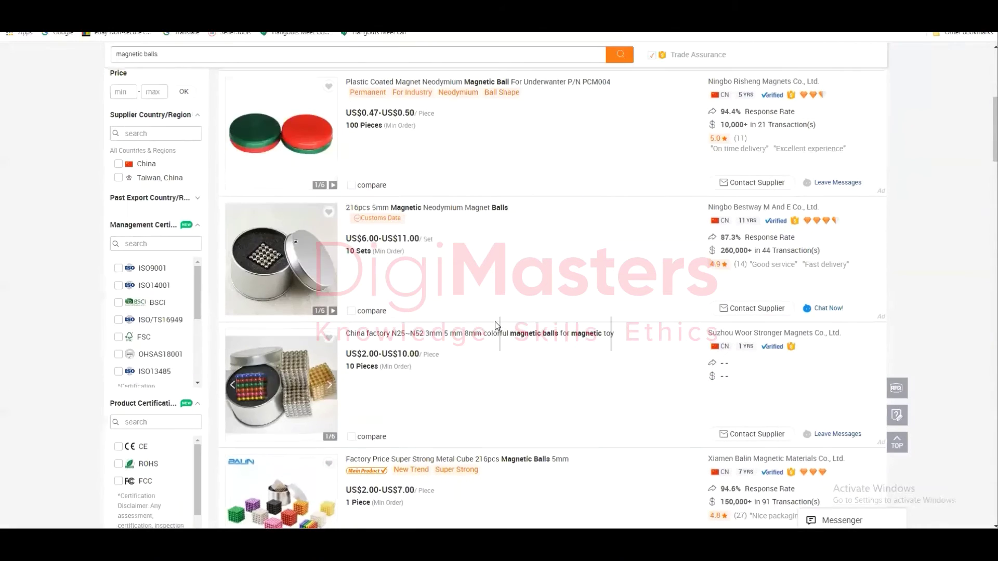
pyautogui.scroll(5, 578, 329)
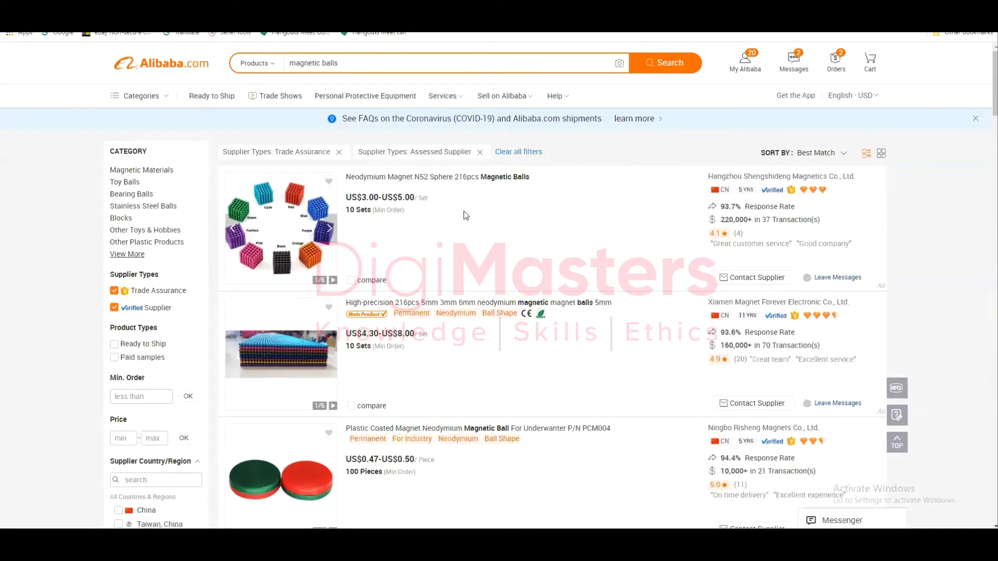
pyautogui.scroll(-8, 463, 211)
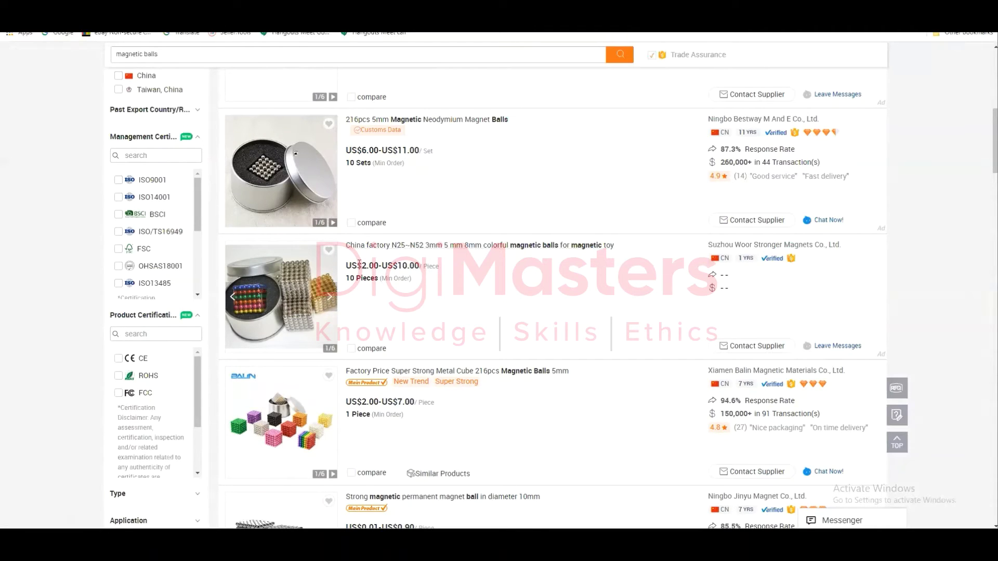
pyautogui.moveTo(357, 265); pyautogui.dragTo(389, 264)
# Browse more magnetic ball suppliers, such as the US$4.30–US$5.95 bucky-ball set, then return to Amazon.
pyautogui.scroll(-2, 522, 316)
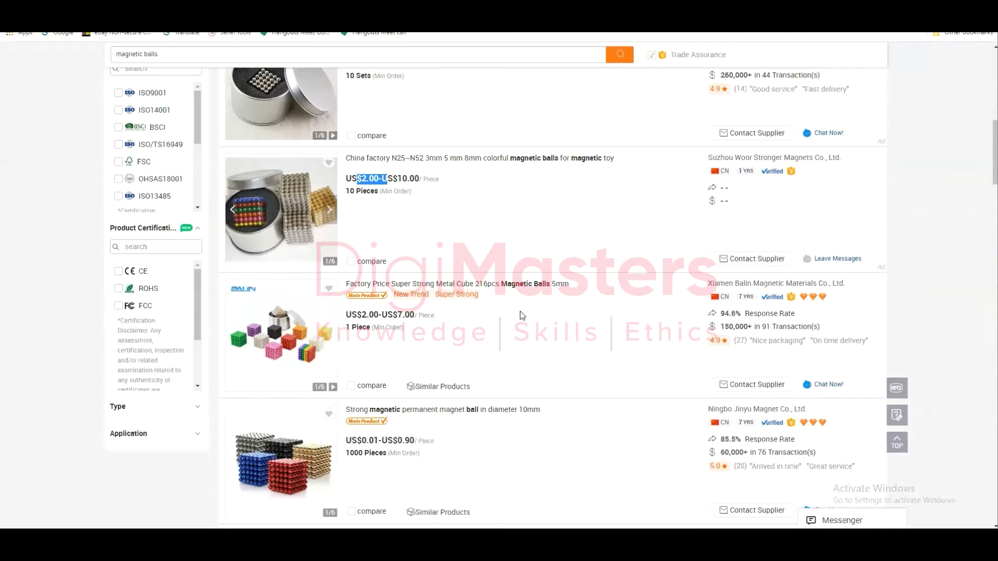
pyautogui.scroll(-2, 522, 316)
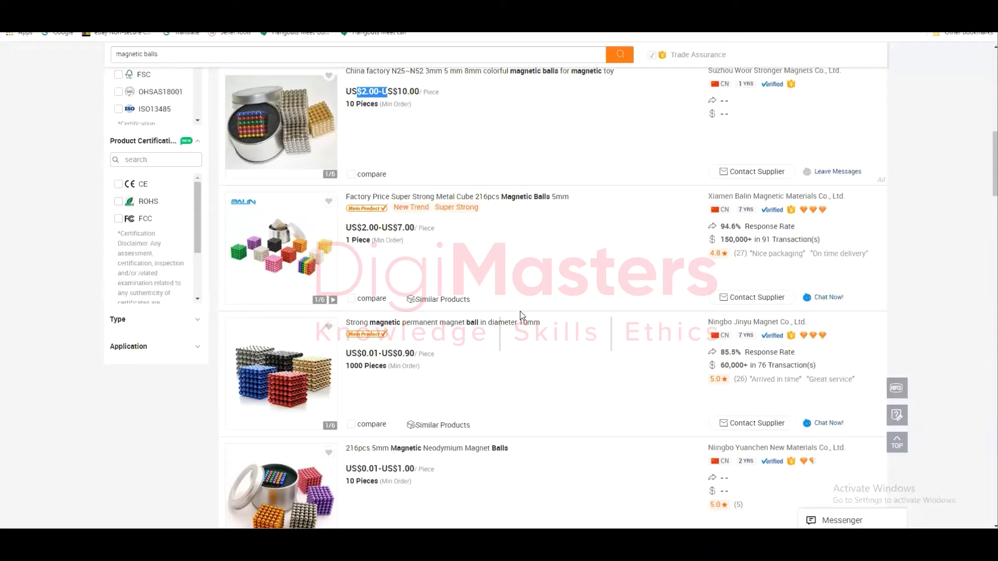
pyautogui.scroll(-2, 521, 314)
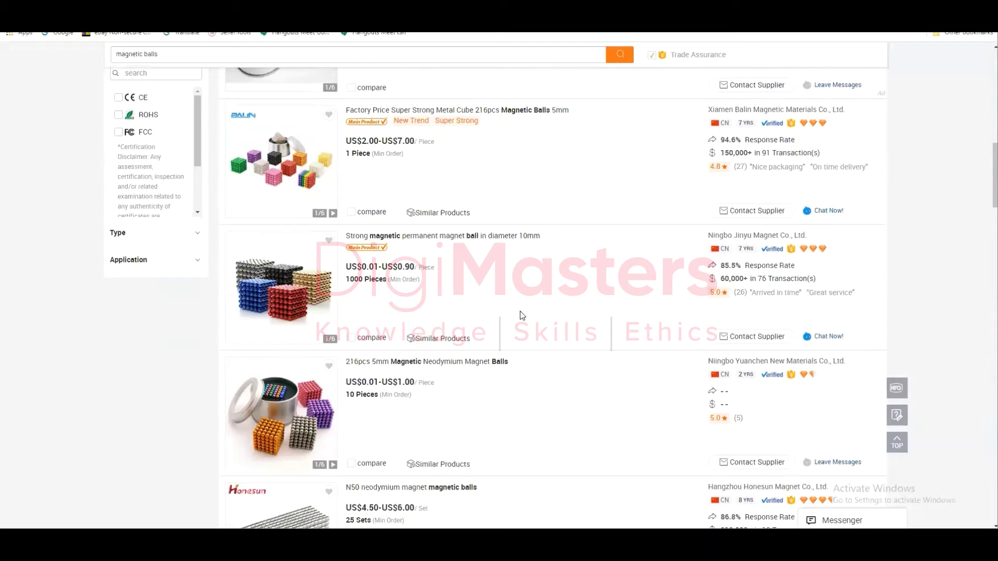
pyautogui.scroll(-3, 521, 315)
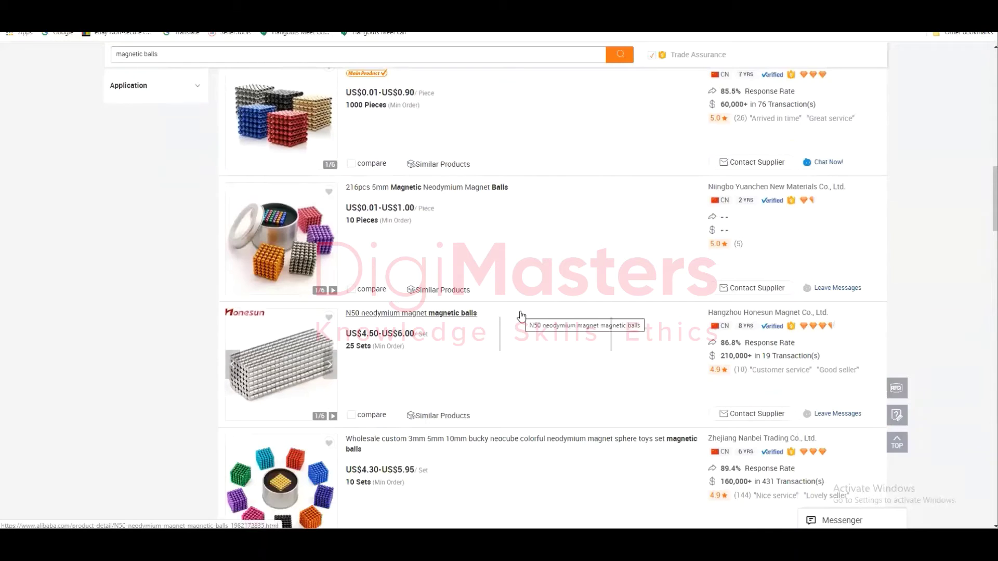
pyautogui.scroll(-2, 522, 315)
pyautogui.scroll(-2, 523, 315)
pyautogui.scroll(-2, 521, 315)
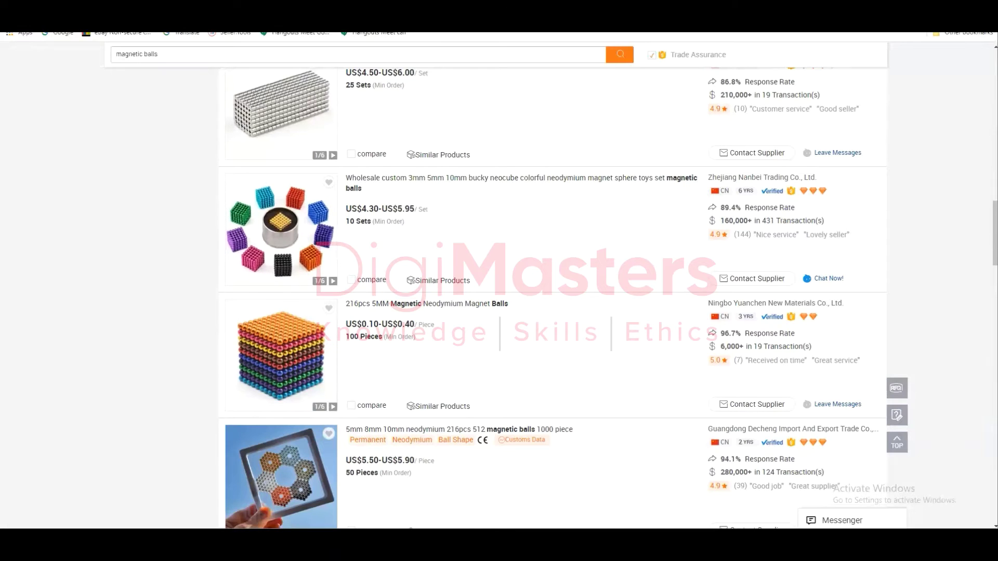
pyautogui.click(738, 21)
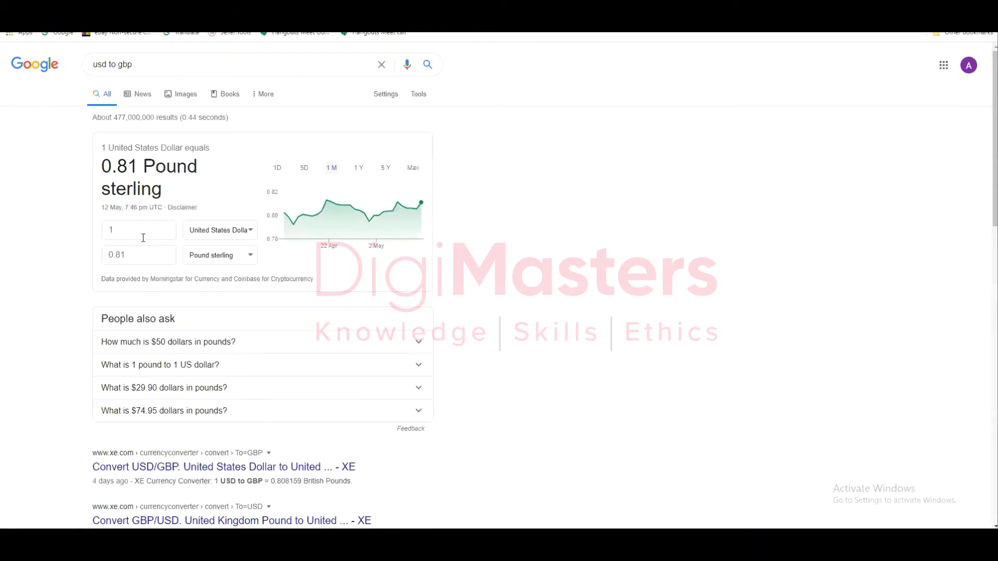
# Convert US$4.30 to pounds in Google's currency converter, giving £3.50.
pyautogui.click(131, 230)
pyautogui.write('4.30')
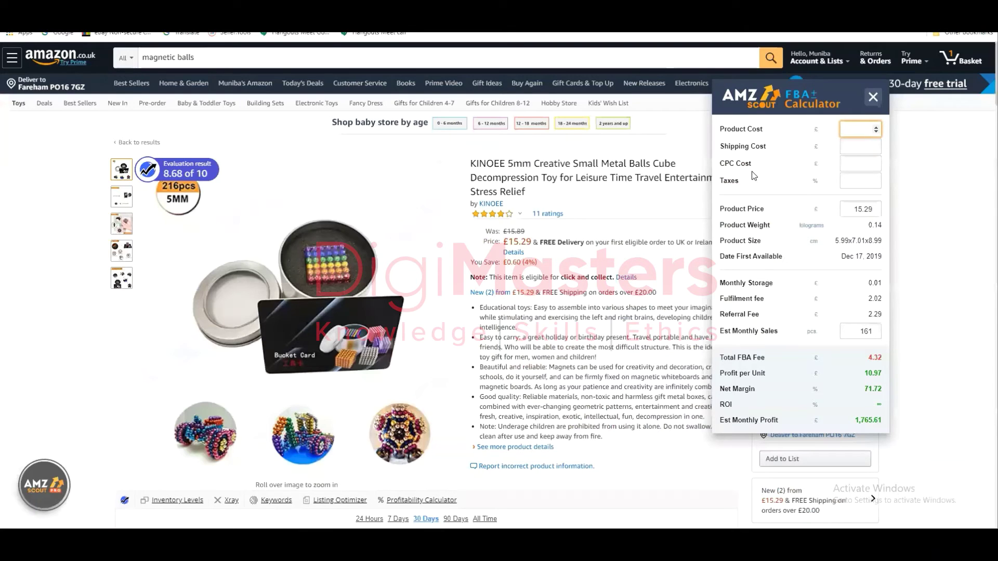
# Enter a 3.50 product cost and compare it with the 15.29 price, giving a 48.83 net margin.
pyautogui.write('3.50')
pyautogui.doubleClick(875, 207)
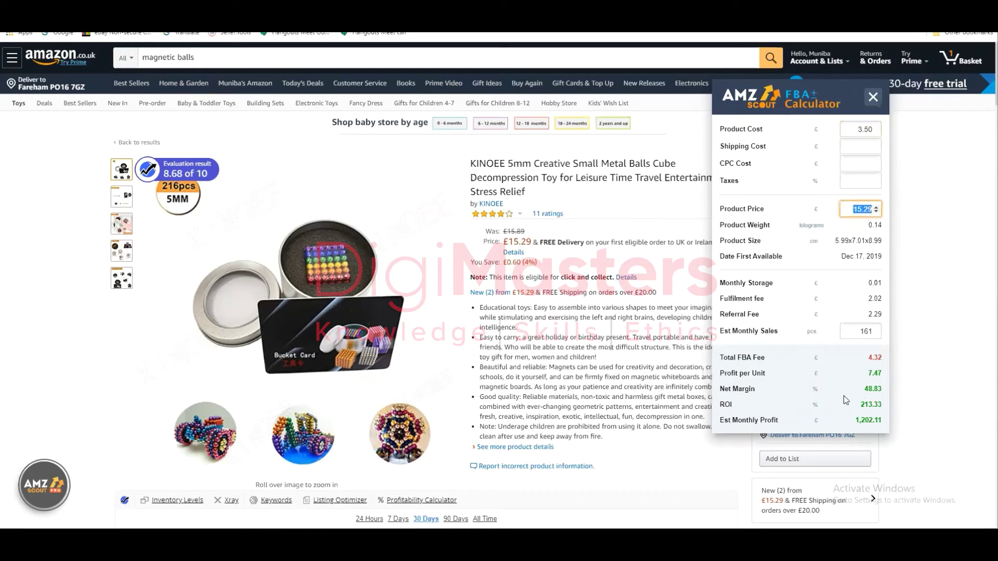
pyautogui.moveTo(810, 389); pyautogui.dragTo(885, 393)
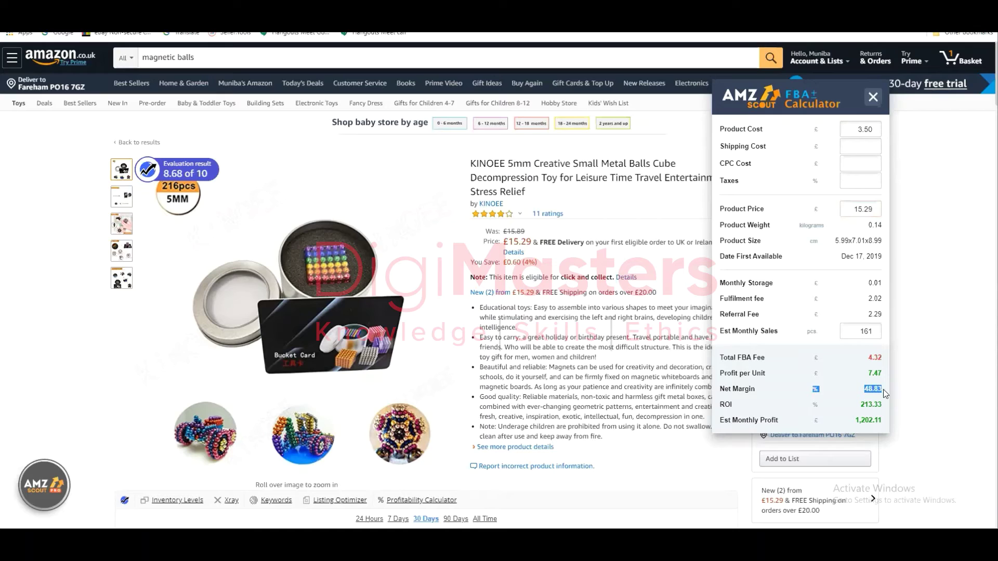
pyautogui.doubleClick(880, 391)
# Replace the product cost with 5, lowering the net margin to 39.02.
pyautogui.click(856, 129)
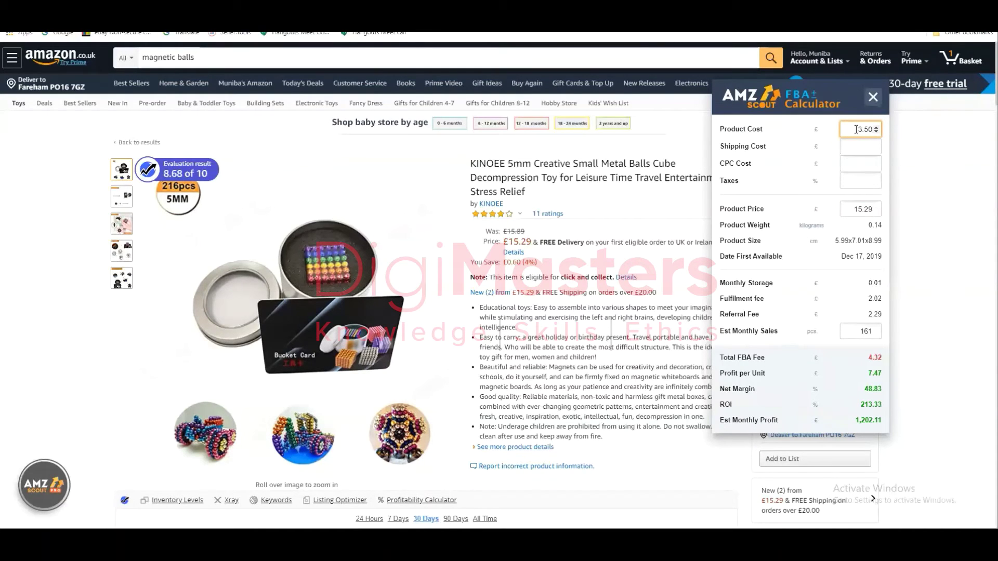
pyautogui.hotkey('ctrl', 'a')
pyautogui.write('5')
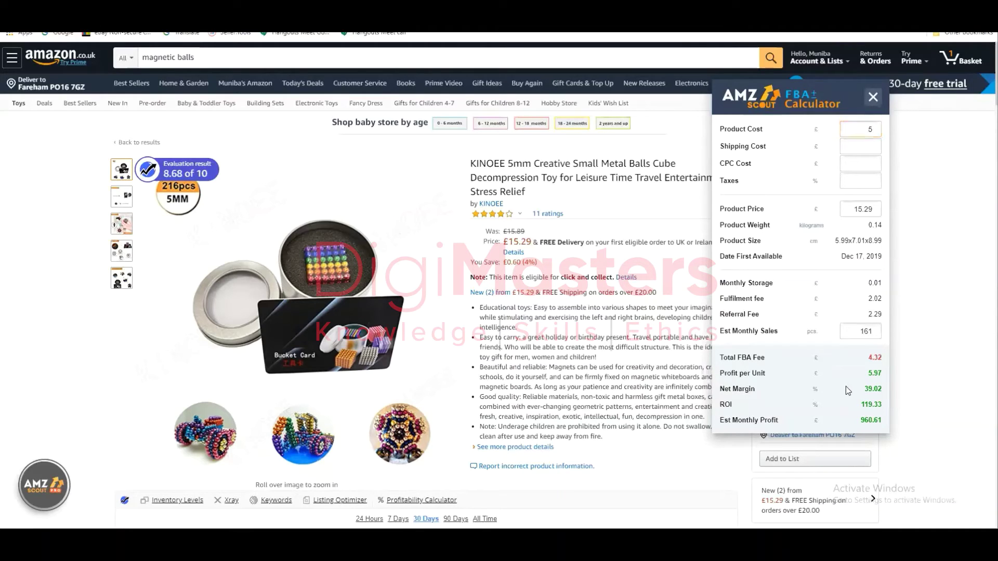
pyautogui.moveTo(846, 385); pyautogui.dragTo(887, 391)
# Change the product cost from 6 to 6.50, giving a 29.21% margin and 719.11 monthly profit.
pyautogui.click(874, 131)
pyautogui.write('6')
pyautogui.moveTo(856, 118); pyautogui.dragTo(885, 131)
pyautogui.click(856, 131)
pyautogui.write('.50')
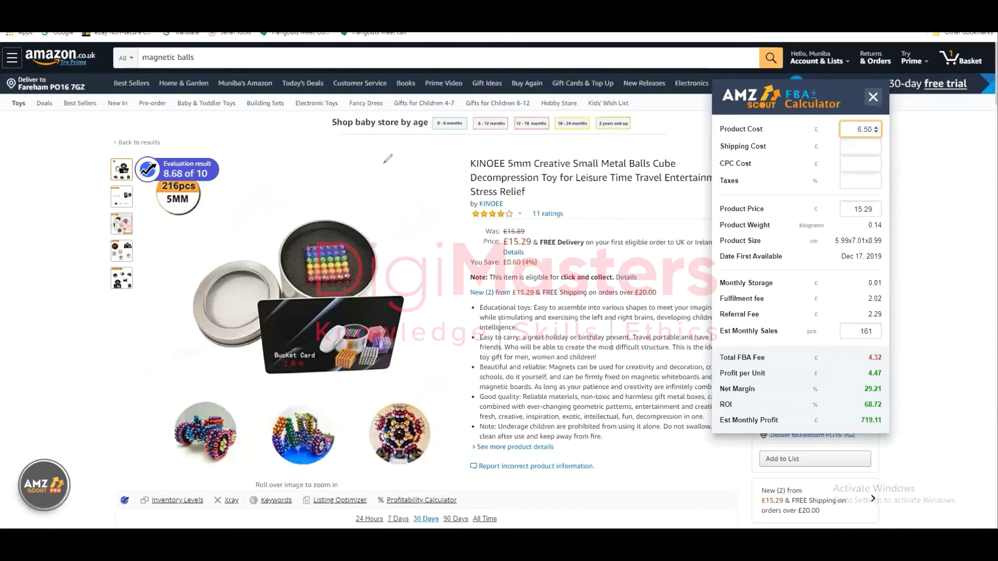
# Handwrite a red 'MAX 6.50' note beside the product title.
pyautogui.moveTo(617, 123); pyautogui.dragTo(608, 132)
pyautogui.moveTo(419, 155)
pyautogui.mouseDown()
pyautogui.moveTo(422, 140)
pyautogui.moveTo(430, 152)
pyautogui.moveTo(435, 138)
pyautogui.mouseUp()
pyautogui.moveTo(435, 147)
pyautogui.mouseDown()
pyautogui.moveTo(439, 136)
pyautogui.moveTo(458, 150)
pyautogui.mouseUp()
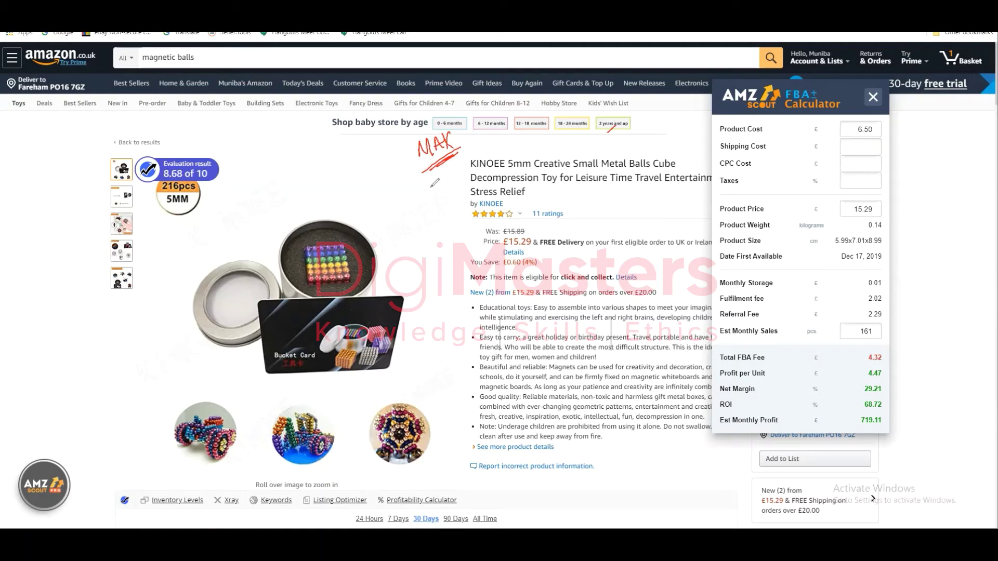
pyautogui.click(446, 193)
pyautogui.moveTo(434, 182)
pyautogui.mouseDown()
pyautogui.moveTo(441, 202)
pyautogui.moveTo(474, 180)
pyautogui.mouseUp()
# Glance at the currency converter, then return to the calculator's Product Cost field.
pyautogui.hotkey('ctrl', 'Tab')
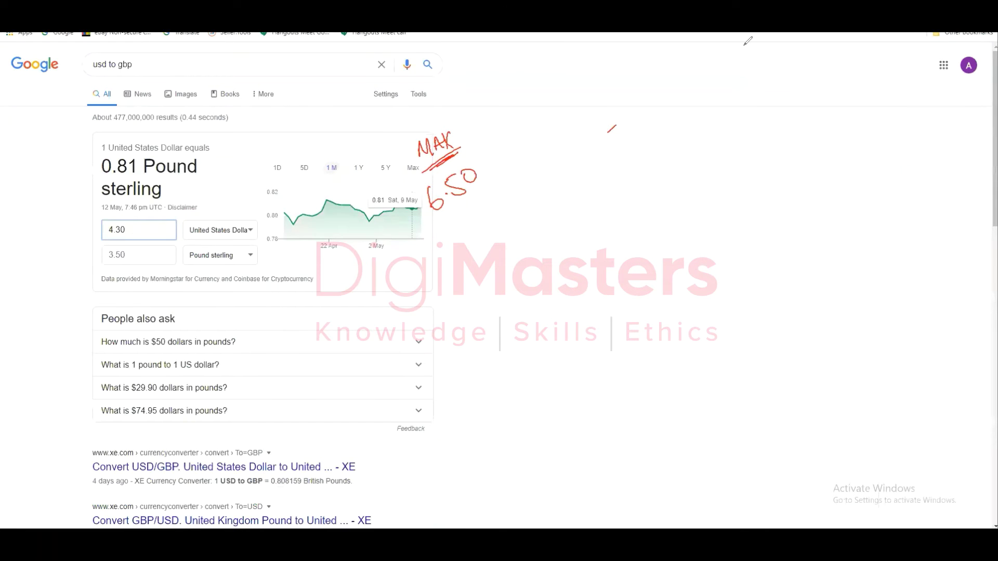
pyautogui.hotkey('ctrl', 'Tab')
pyautogui.click(856, 129)
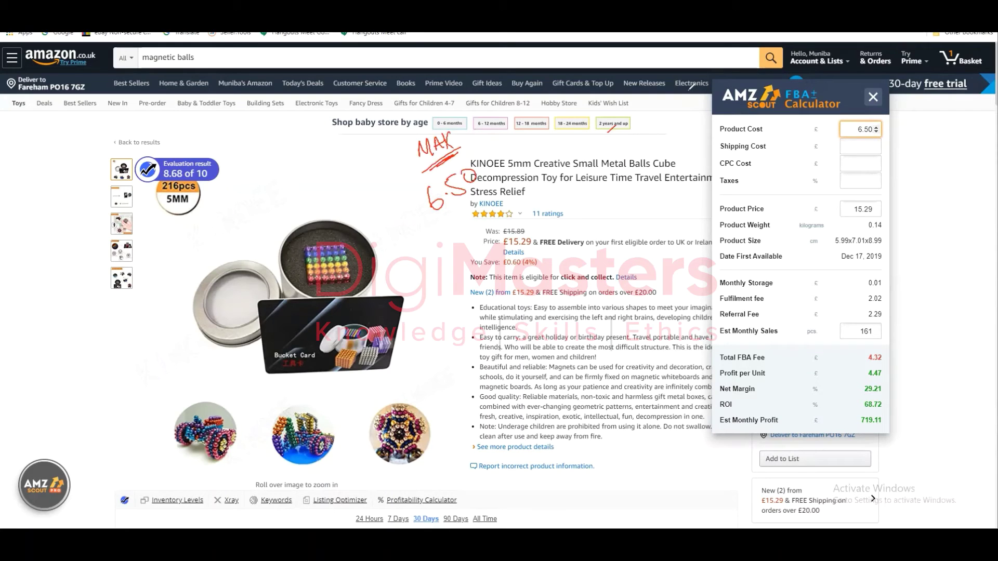
# Replace the 6.50 product cost with 5, giving £5.97 profit per unit and £960.61 monthly profit.
pyautogui.doubleClick(852, 131)
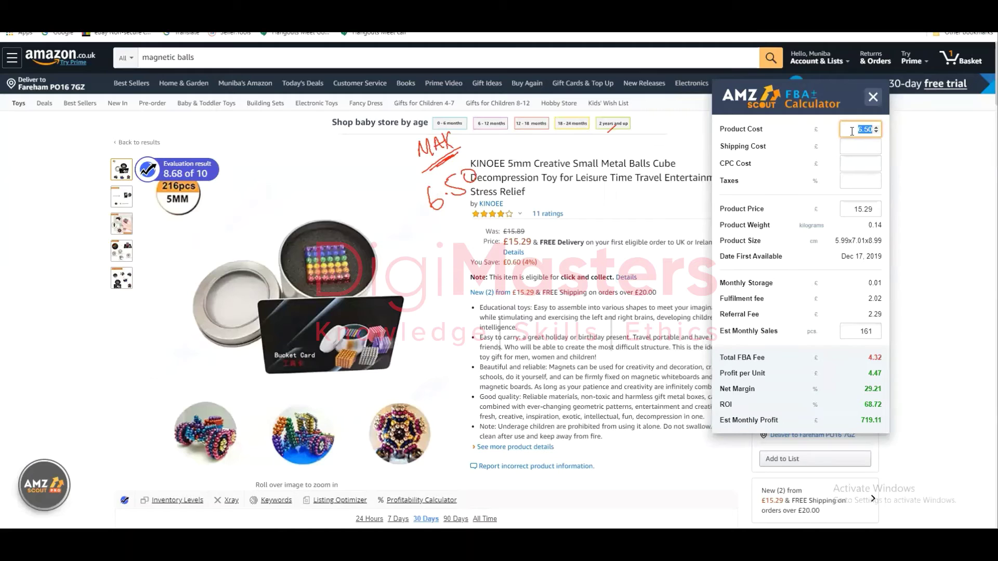
pyautogui.write('5')
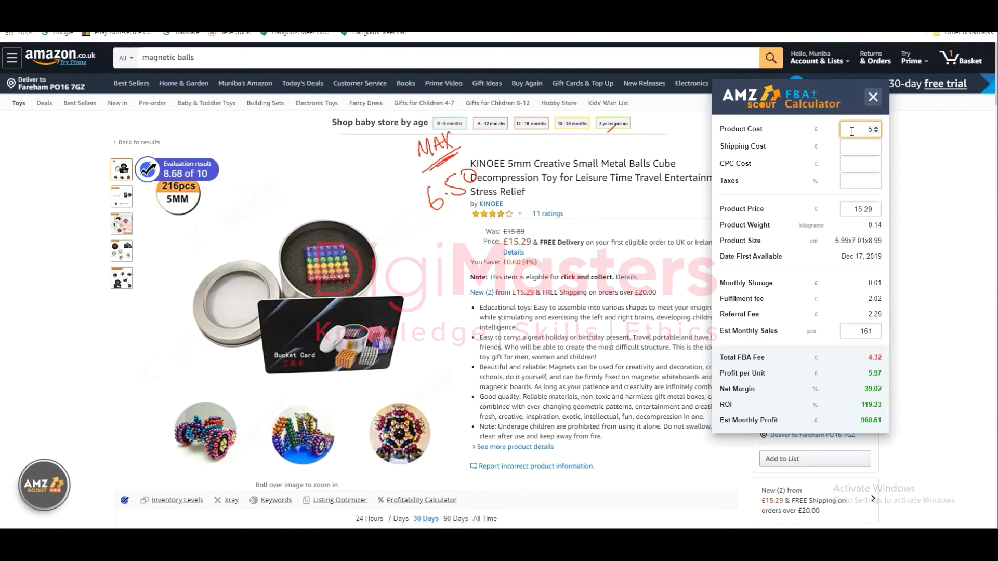
pyautogui.click(831, 201)
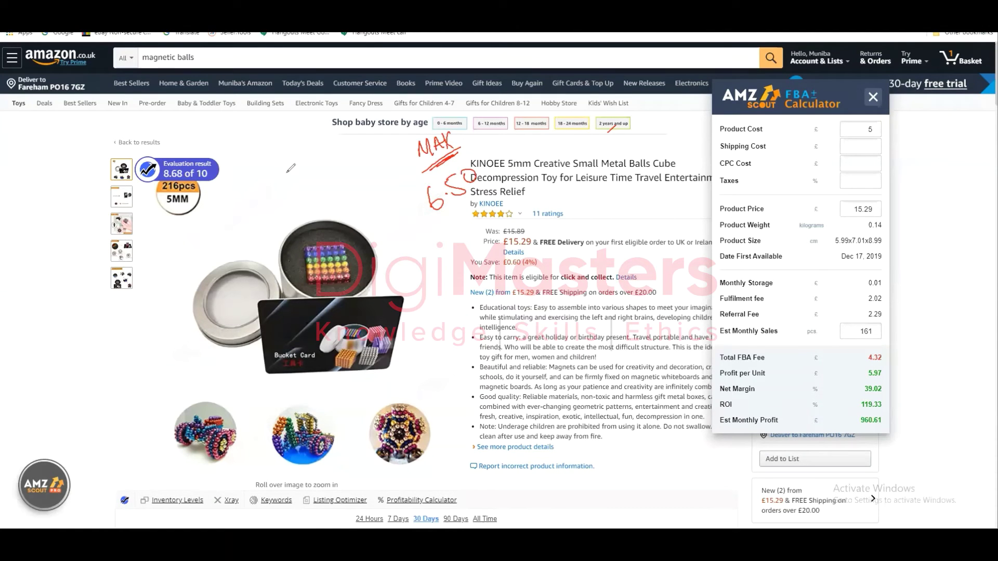
# Write a red 'Ideal' note, striking out 5.00 and correcting it to 4.50.
pyautogui.moveTo(278, 161)
pyautogui.mouseDown()
pyautogui.moveTo(276, 177)
pyautogui.moveTo(292, 156)
pyautogui.moveTo(326, 156)
pyautogui.mouseUp()
pyautogui.moveTo(310, 199)
pyautogui.mouseDown()
pyautogui.moveTo(313, 217)
pyautogui.moveTo(358, 204)
pyautogui.mouseUp()
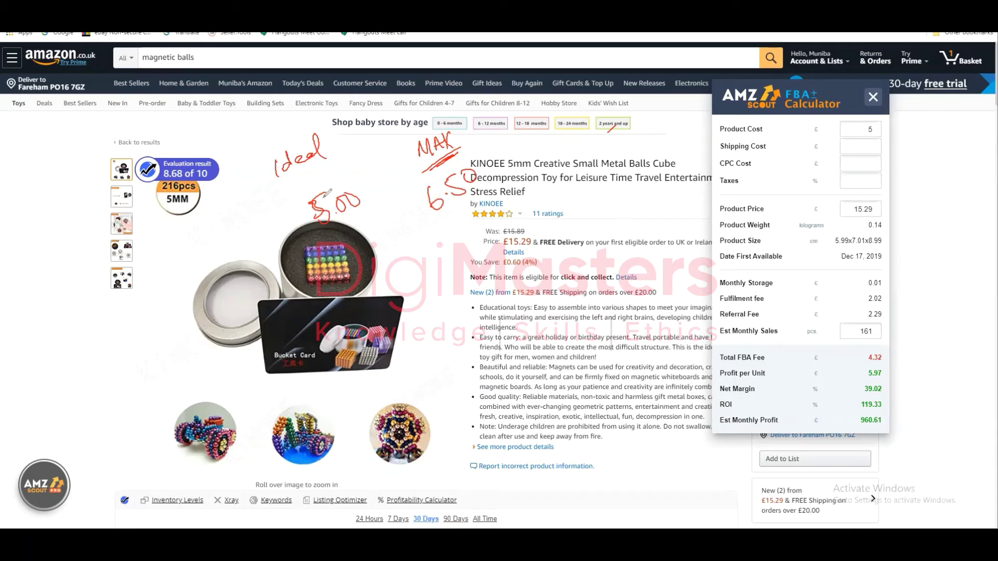
pyautogui.moveTo(325, 212); pyautogui.dragTo(362, 186)
pyautogui.moveTo(285, 226)
pyautogui.mouseDown()
pyautogui.moveTo(298, 245)
pyautogui.moveTo(364, 253)
pyautogui.moveTo(351, 272)
pyautogui.mouseUp()
pyautogui.moveTo(363, 213)
pyautogui.mouseDown()
pyautogui.moveTo(317, 241)
pyautogui.moveTo(322, 271)
pyautogui.mouseUp()
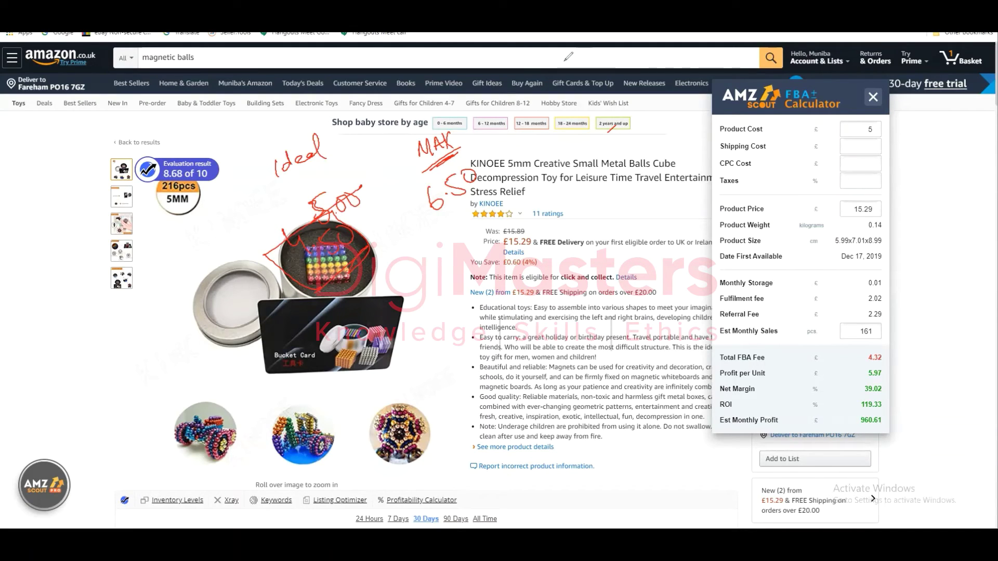
# Set product cost to 5.50 for a 35.75% margin, add a red 'Mid 5.50' note, and circle the notes.
pyautogui.doubleClick(857, 128)
pyautogui.write('.50')
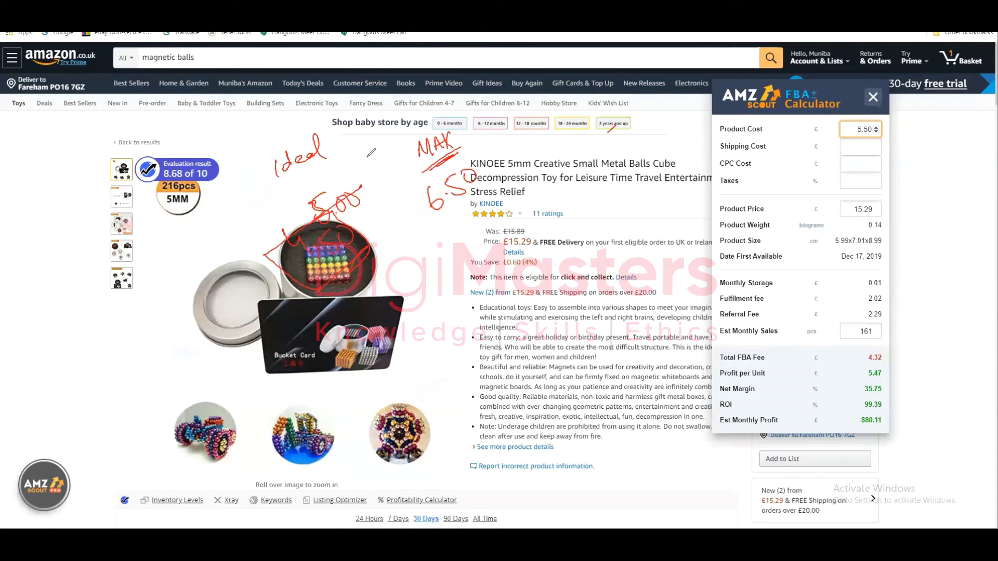
pyautogui.moveTo(358, 163); pyautogui.dragTo(392, 155)
pyautogui.click(385, 154)
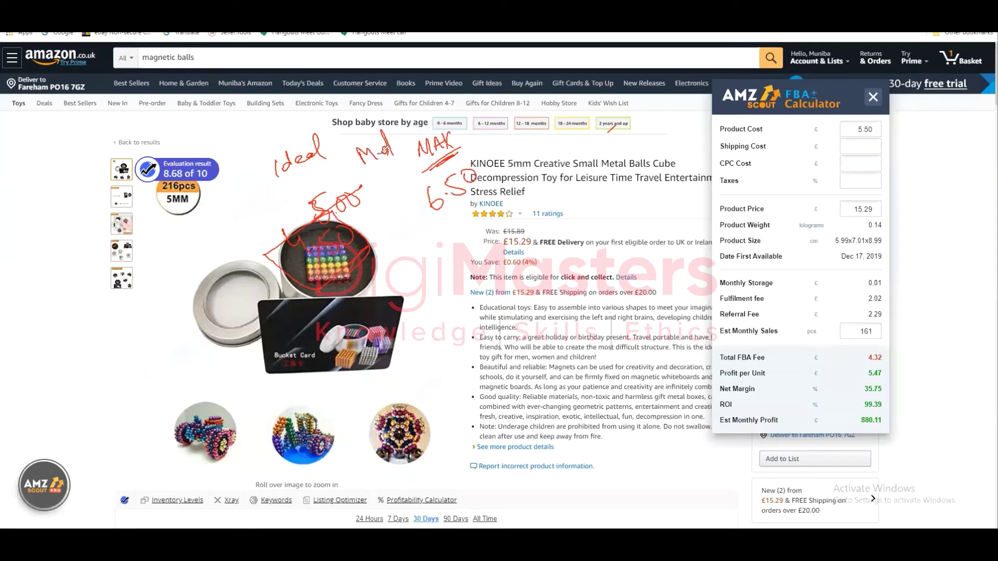
pyautogui.moveTo(390, 189)
pyautogui.mouseDown()
pyautogui.moveTo(383, 212)
pyautogui.moveTo(399, 209)
pyautogui.moveTo(408, 188)
pyautogui.mouseUp()
pyautogui.click(393, 208)
pyautogui.moveTo(236, 169)
pyautogui.mouseDown()
pyautogui.moveTo(395, 283)
pyautogui.moveTo(320, 151)
pyautogui.moveTo(234, 172)
pyautogui.mouseUp()
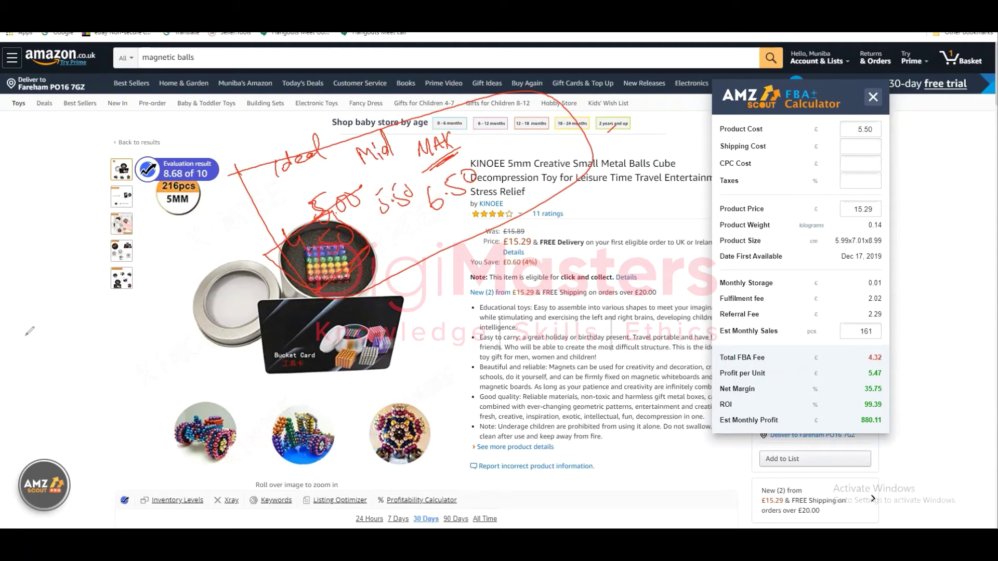
pyautogui.moveTo(27, 334)
pyautogui.mouseDown()
pyautogui.moveTo(33, 347)
pyautogui.moveTo(69, 331)
pyautogui.mouseUp()
# Handwrite Ideal 4.50, Mid 5.50 and MAX 6.50 in red down the left side.
pyautogui.moveTo(62, 367)
pyautogui.mouseDown()
pyautogui.moveTo(74, 378)
pyautogui.moveTo(68, 392)
pyautogui.mouseUp()
pyautogui.moveTo(89, 354)
pyautogui.mouseDown()
pyautogui.moveTo(78, 380)
pyautogui.moveTo(98, 359)
pyautogui.mouseUp()
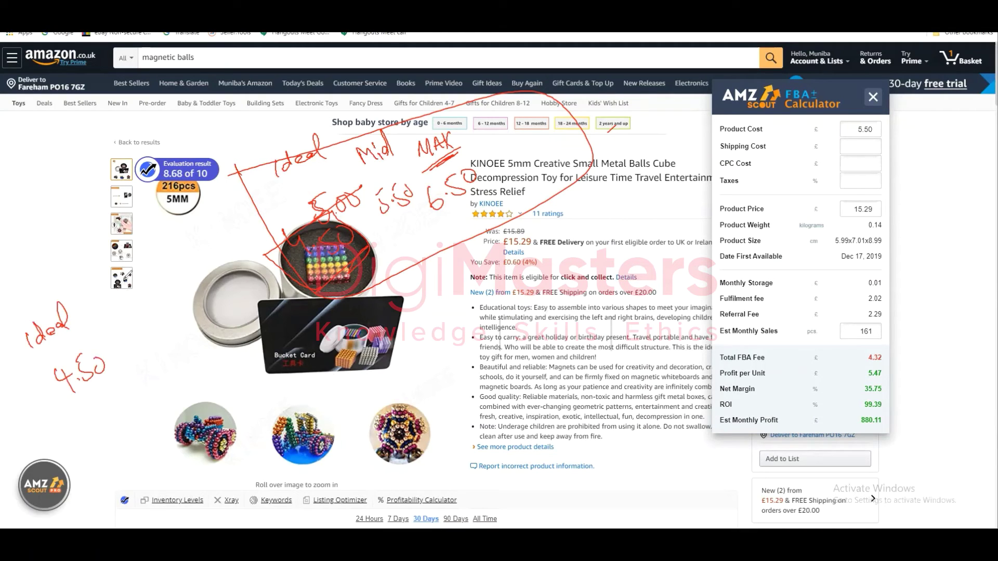
pyautogui.moveTo(119, 293)
pyautogui.mouseDown()
pyautogui.moveTo(156, 269)
pyautogui.moveTo(153, 283)
pyautogui.mouseUp()
pyautogui.moveTo(152, 326)
pyautogui.mouseDown()
pyautogui.moveTo(151, 351)
pyautogui.moveTo(197, 325)
pyautogui.moveTo(175, 320)
pyautogui.mouseUp()
pyautogui.moveTo(200, 306); pyautogui.dragTo(199, 306)
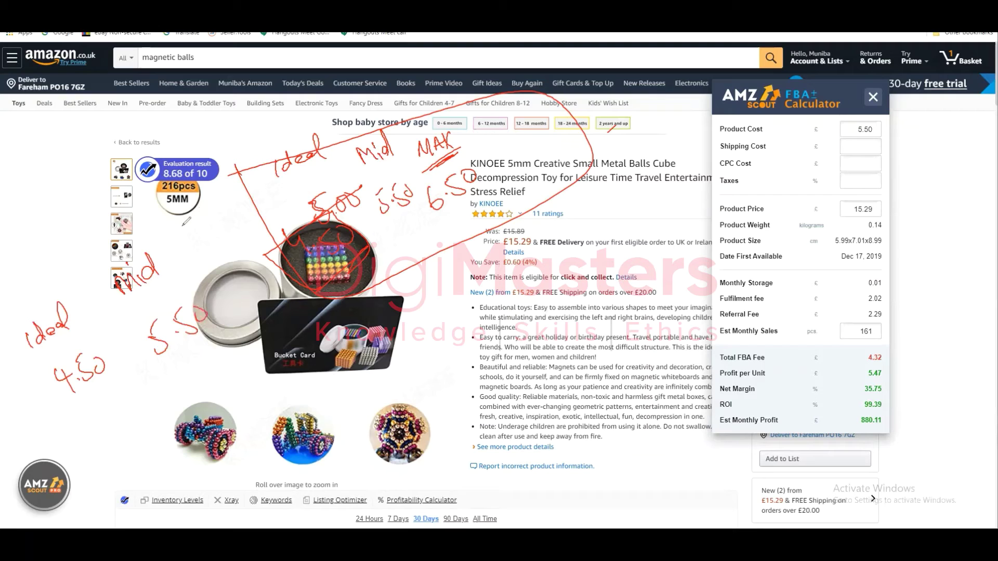
pyautogui.moveTo(198, 245)
pyautogui.mouseDown()
pyautogui.moveTo(237, 218)
pyautogui.moveTo(239, 196)
pyautogui.moveTo(239, 211)
pyautogui.mouseUp()
pyautogui.moveTo(248, 278)
pyautogui.mouseDown()
pyautogui.moveTo(243, 292)
pyautogui.moveTo(275, 260)
pyautogui.moveTo(220, 273)
pyautogui.moveTo(280, 294)
pyautogui.moveTo(244, 294)
pyautogui.mouseUp()
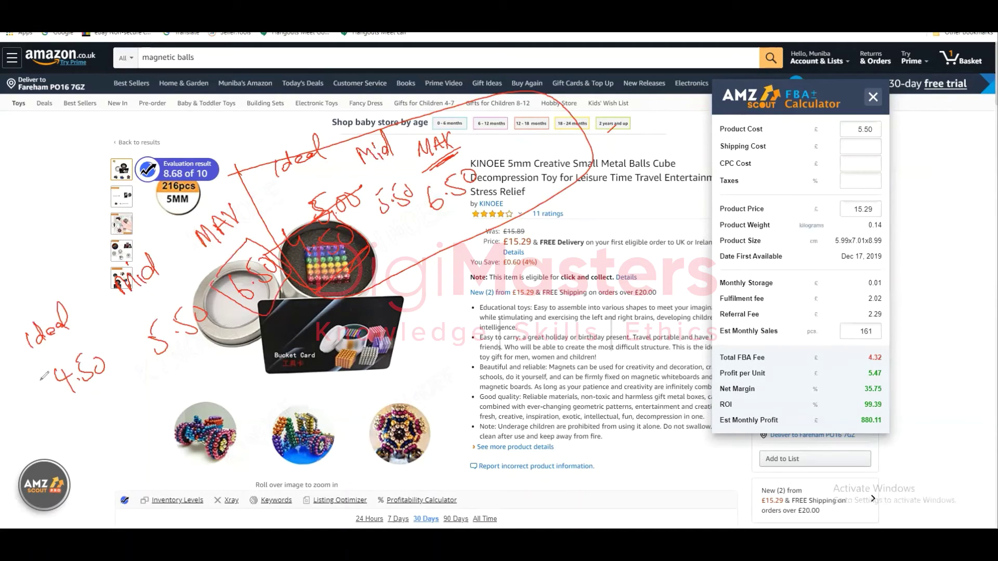
# Box the ideal 4.50, add a 'Cost' heading and arrow, and emphasise the notes.
pyautogui.moveTo(31, 362)
pyautogui.mouseDown()
pyautogui.moveTo(111, 398)
pyautogui.moveTo(86, 338)
pyautogui.mouseUp()
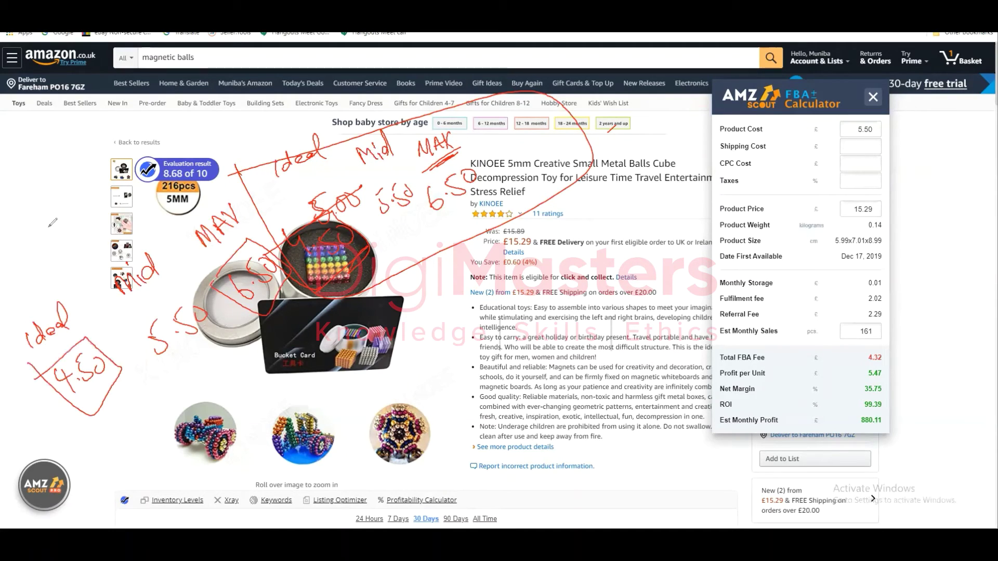
pyautogui.moveTo(58, 224); pyautogui.dragTo(64, 243)
pyautogui.moveTo(70, 231); pyautogui.dragTo(81, 238)
pyautogui.moveTo(98, 190); pyautogui.dragTo(84, 229)
pyautogui.moveTo(79, 209); pyautogui.dragTo(102, 197)
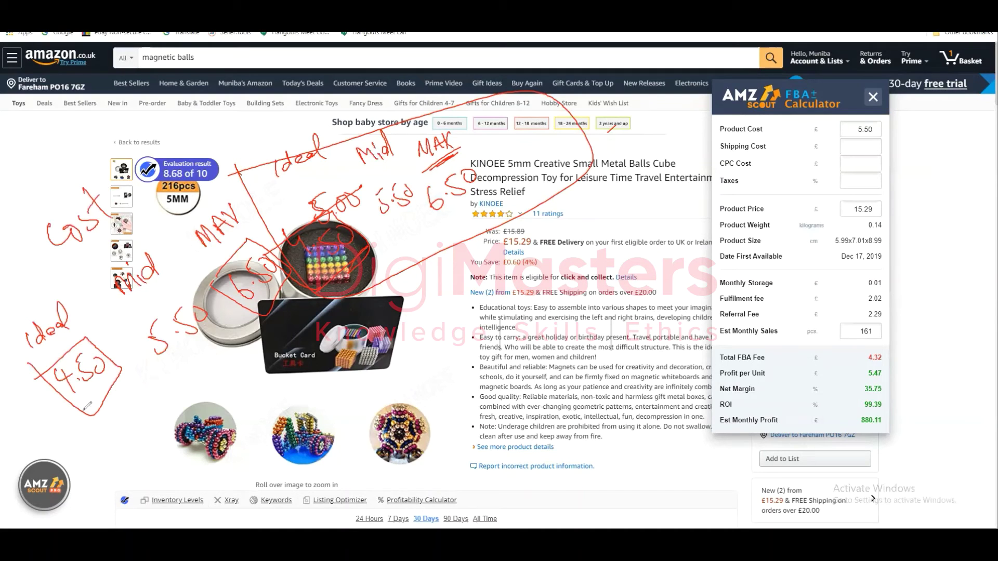
pyautogui.moveTo(92, 434); pyautogui.dragTo(100, 462)
pyautogui.moveTo(70, 332)
pyautogui.mouseDown()
pyautogui.moveTo(31, 360)
pyautogui.moveTo(79, 330)
pyautogui.moveTo(87, 339)
pyautogui.mouseUp()
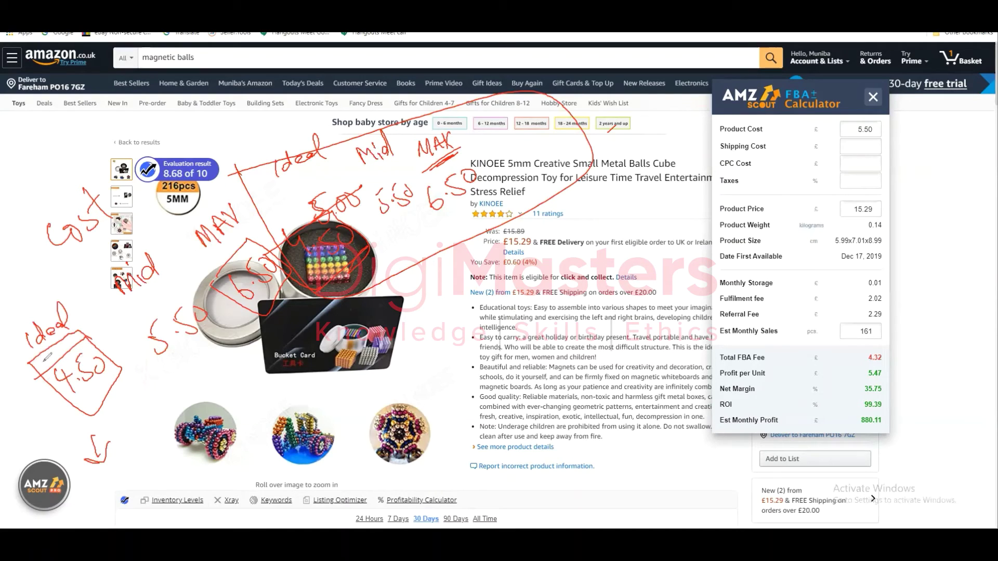
pyautogui.moveTo(41, 356)
pyautogui.mouseDown()
pyautogui.moveTo(35, 372)
pyautogui.moveTo(91, 325)
pyautogui.moveTo(72, 340)
pyautogui.mouseUp()
pyautogui.moveTo(140, 304); pyautogui.dragTo(169, 273)
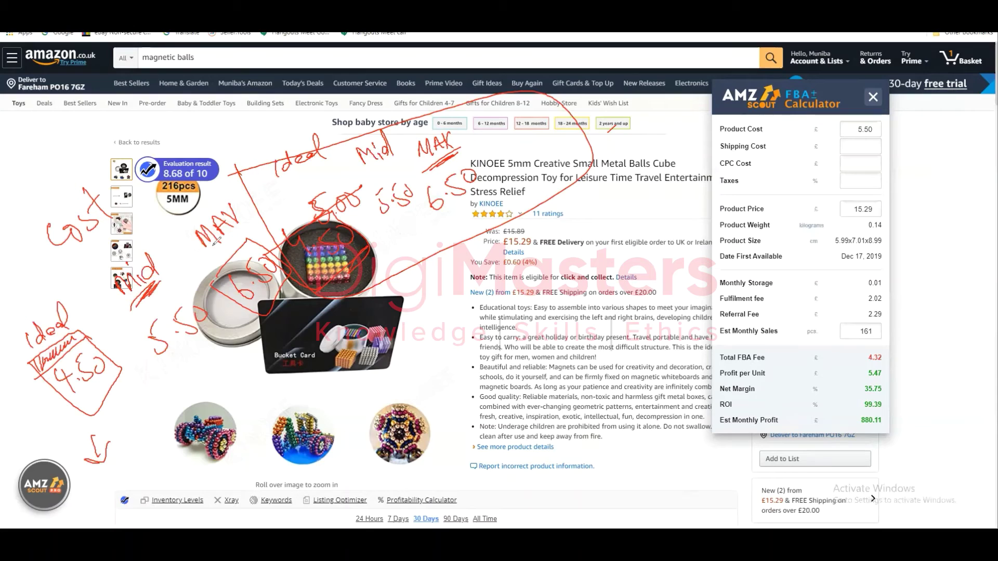
pyautogui.moveTo(237, 233); pyautogui.dragTo(209, 263)
pyautogui.moveTo(246, 227)
pyautogui.mouseDown()
pyautogui.moveTo(208, 266)
pyautogui.moveTo(242, 235)
pyautogui.moveTo(219, 262)
pyautogui.mouseUp()
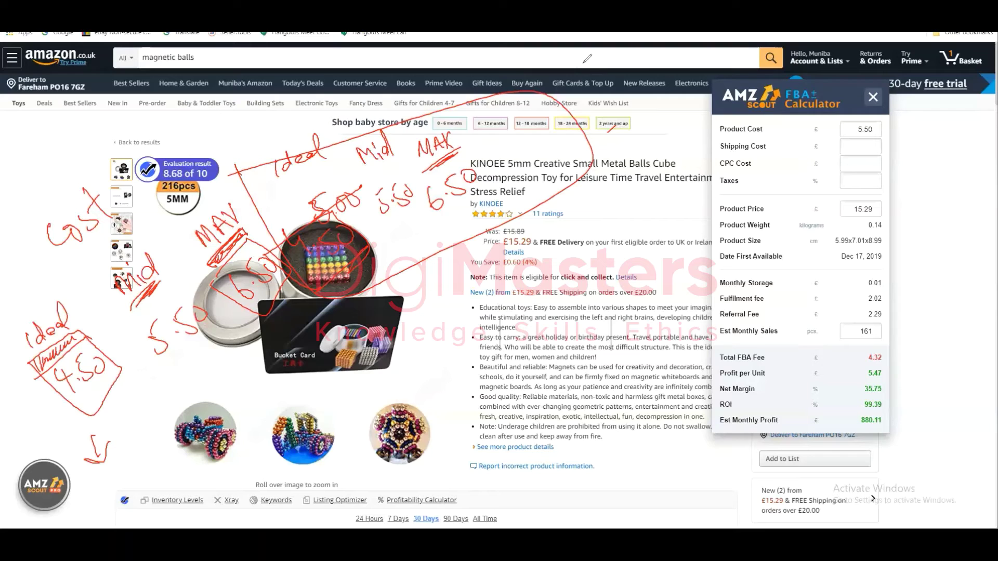
# Erase all the red hand-drawn Cost, Ideal, Mid and MAX notes from the listing.
pyautogui.press('e')
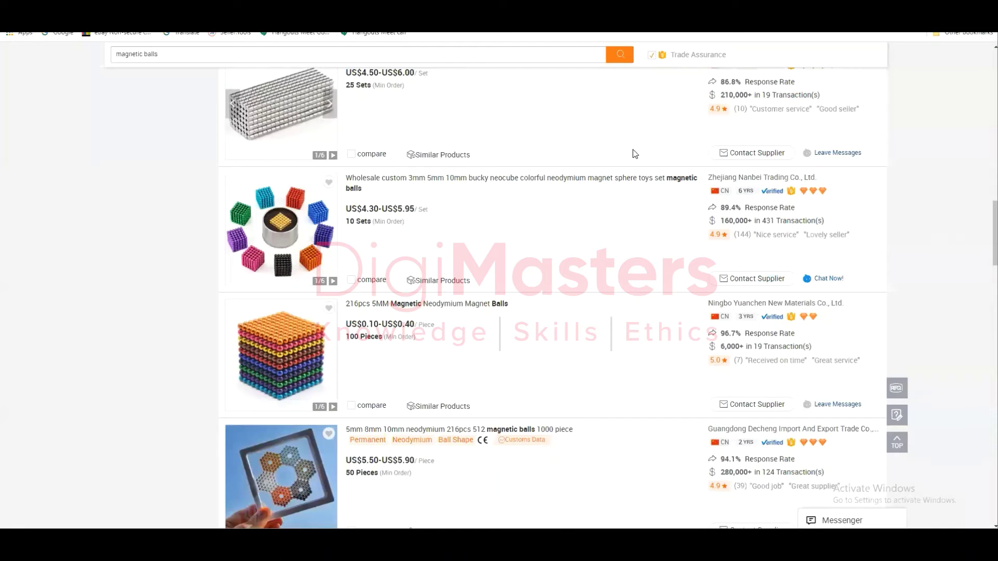
# Scroll the magnetic balls listing, then switch to the DigiMasters Sourcing Templates PDF at Email #1.
pyautogui.scroll(-5, 526, 301)
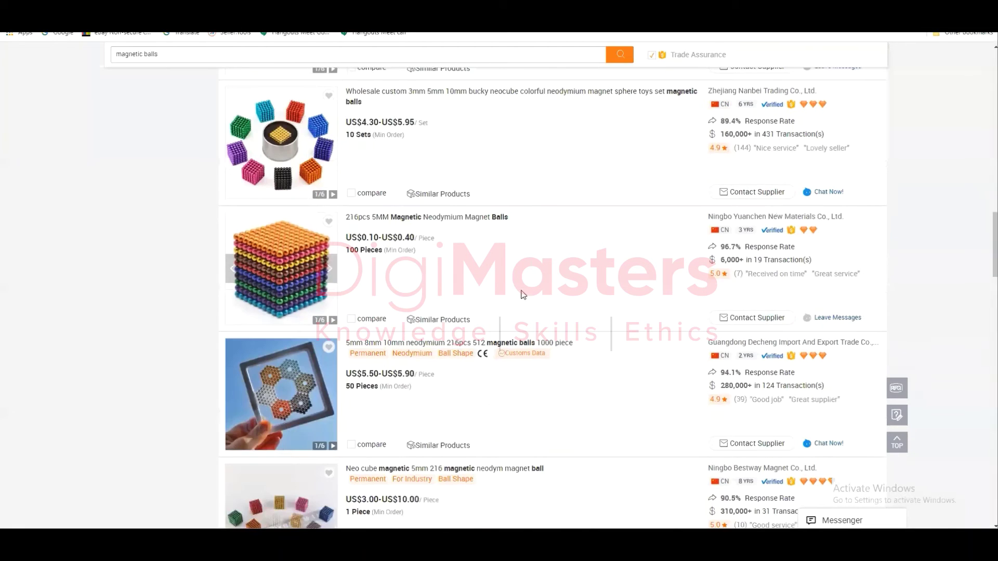
pyautogui.scroll(-10, 512, 282)
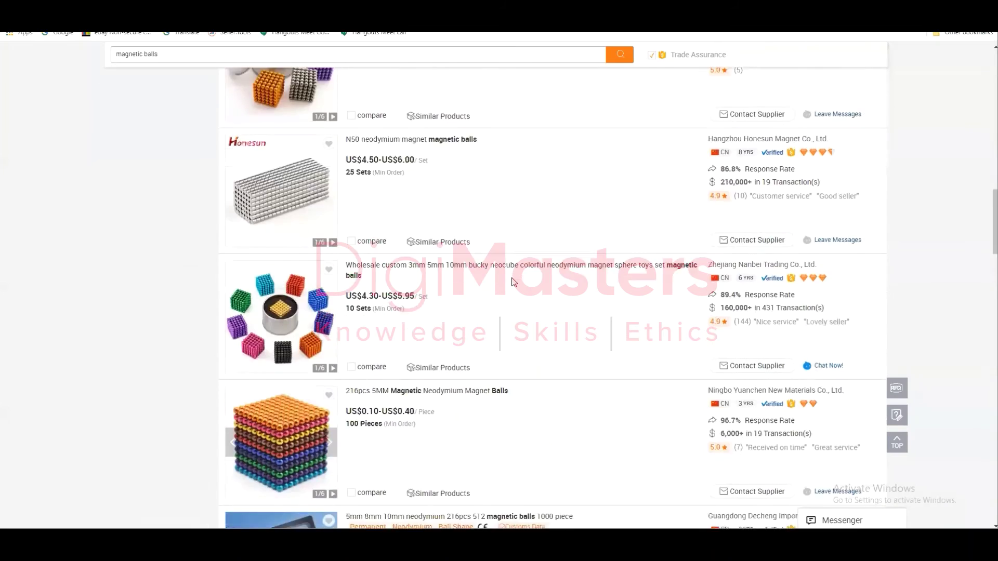
pyautogui.scroll(-2, 367, 303)
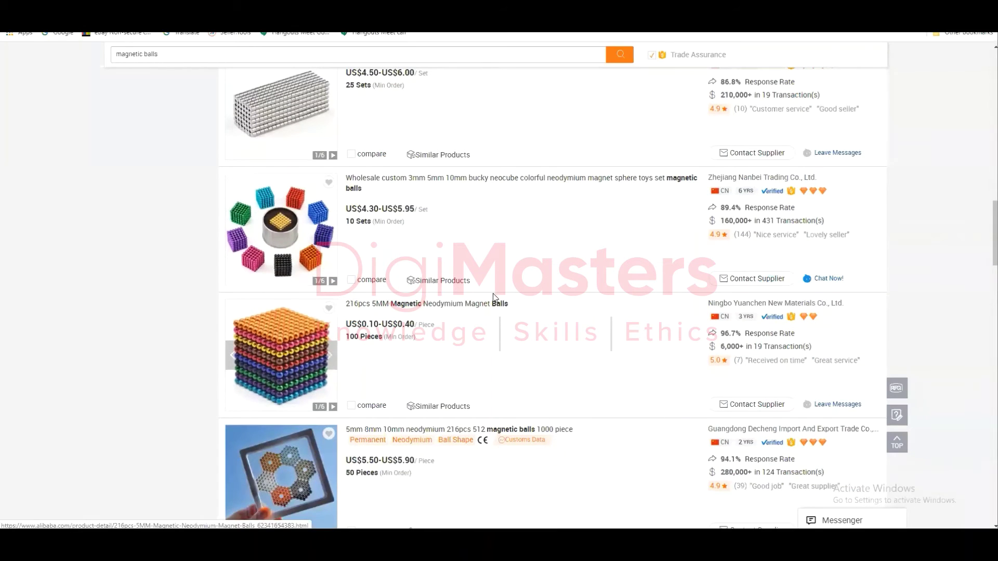
pyautogui.scroll(-5, 506, 300)
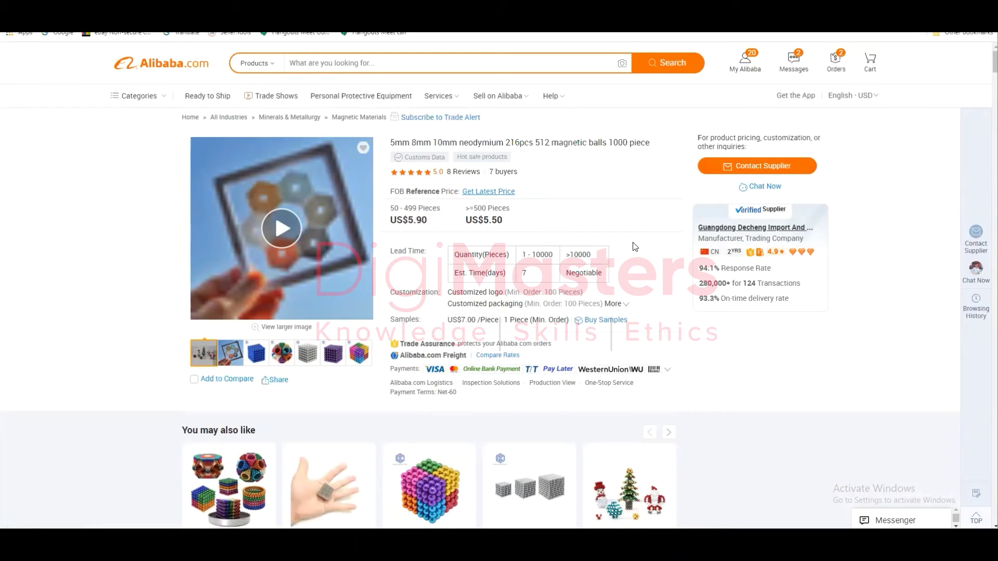
pyautogui.hotkey('ctrl', 'Tab')
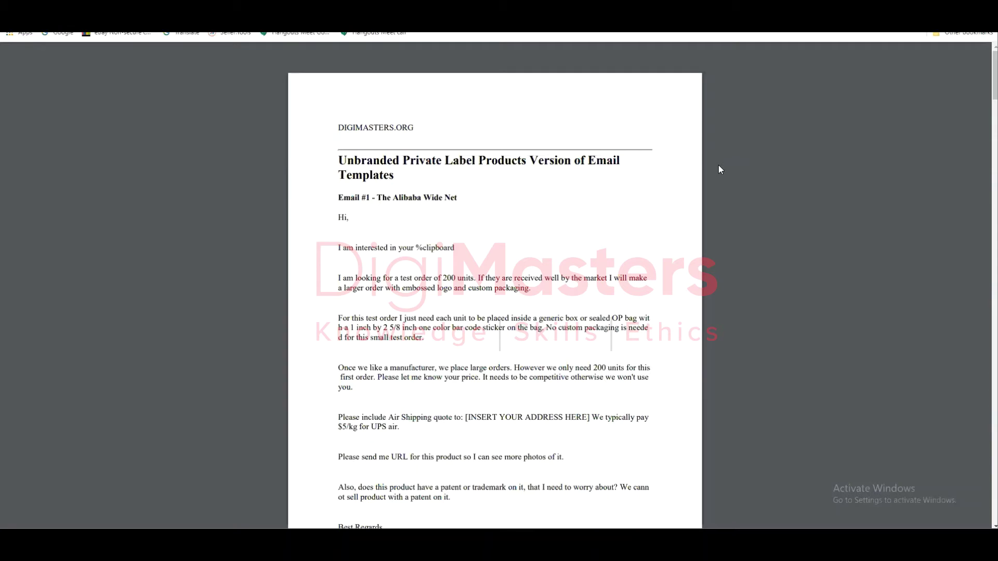
pyautogui.scroll(-2, 719, 165)
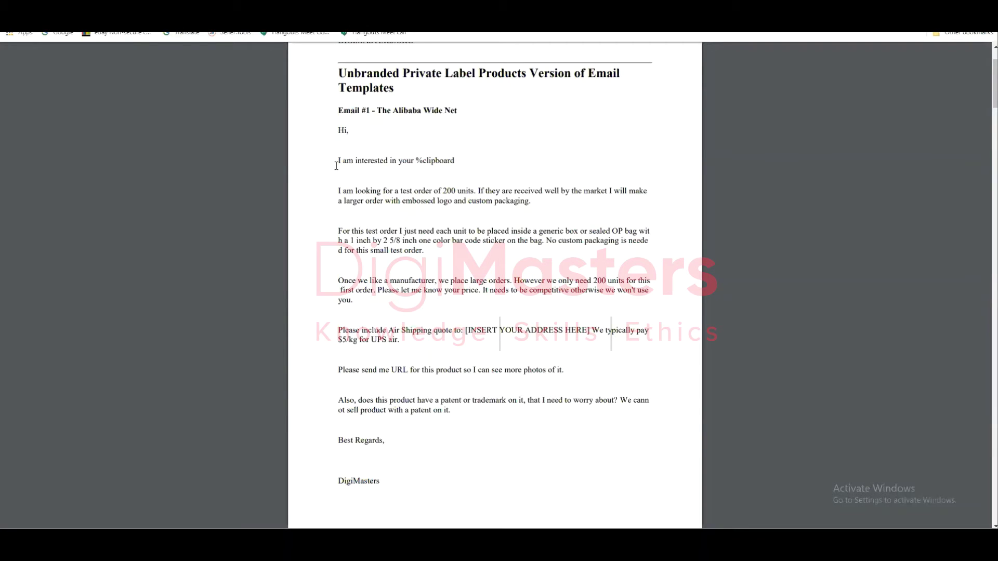
pyautogui.moveTo(336, 163); pyautogui.dragTo(447, 162)
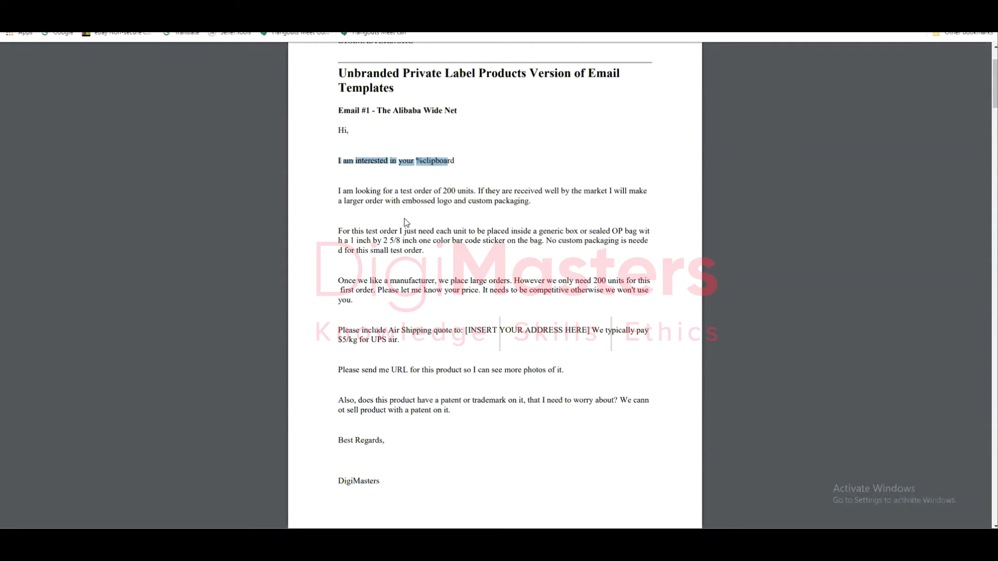
pyautogui.click(377, 224)
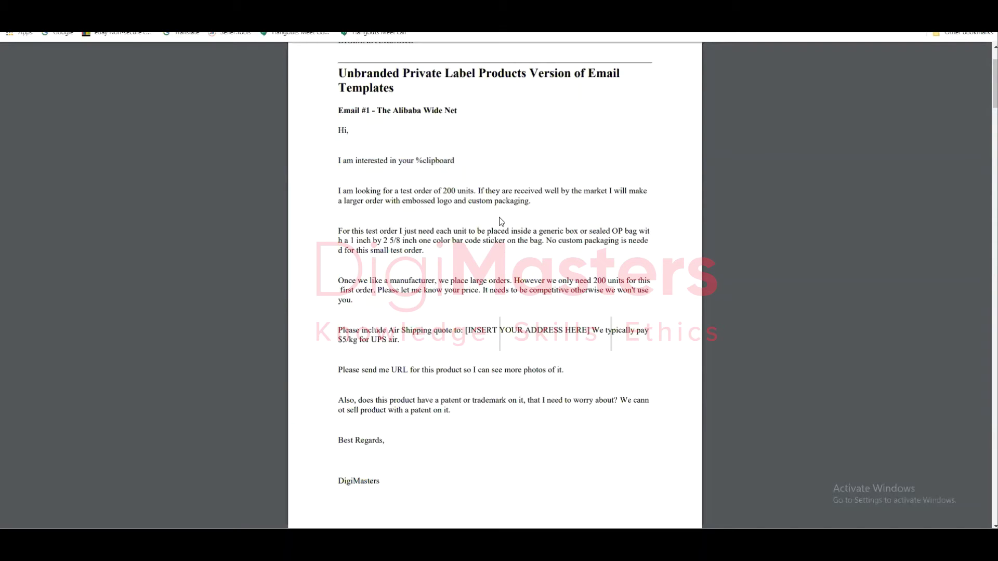
pyautogui.scroll(-2, 500, 222)
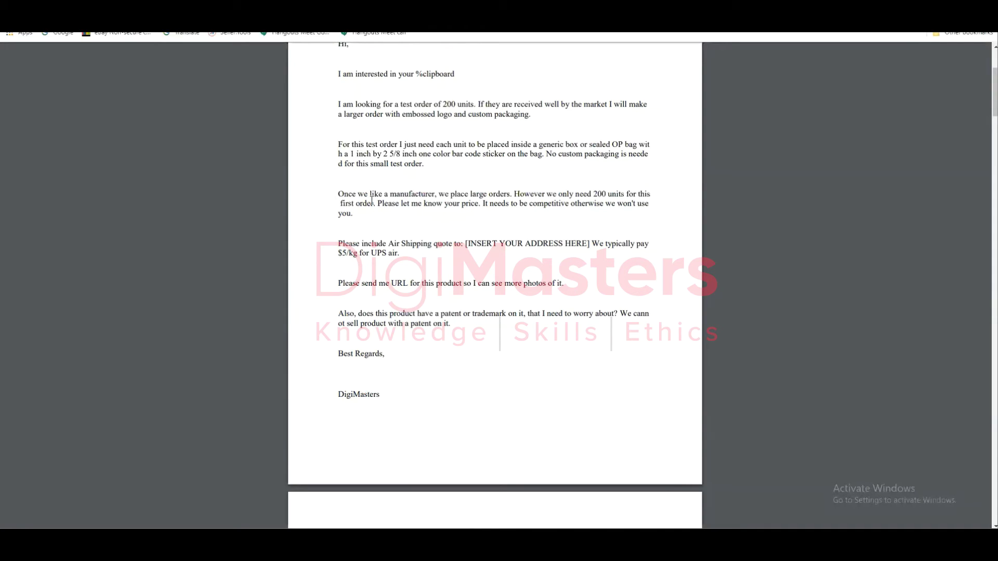
pyautogui.moveTo(374, 205); pyautogui.dragTo(345, 197)
pyautogui.click(358, 208)
pyautogui.moveTo(353, 214); pyautogui.dragTo(386, 202)
pyautogui.click(386, 202)
# Scroll past Email #1 through the Board of Directors template to the start of Email #3.
pyautogui.scroll(-2, 386, 202)
pyautogui.scroll(-6, 452, 239)
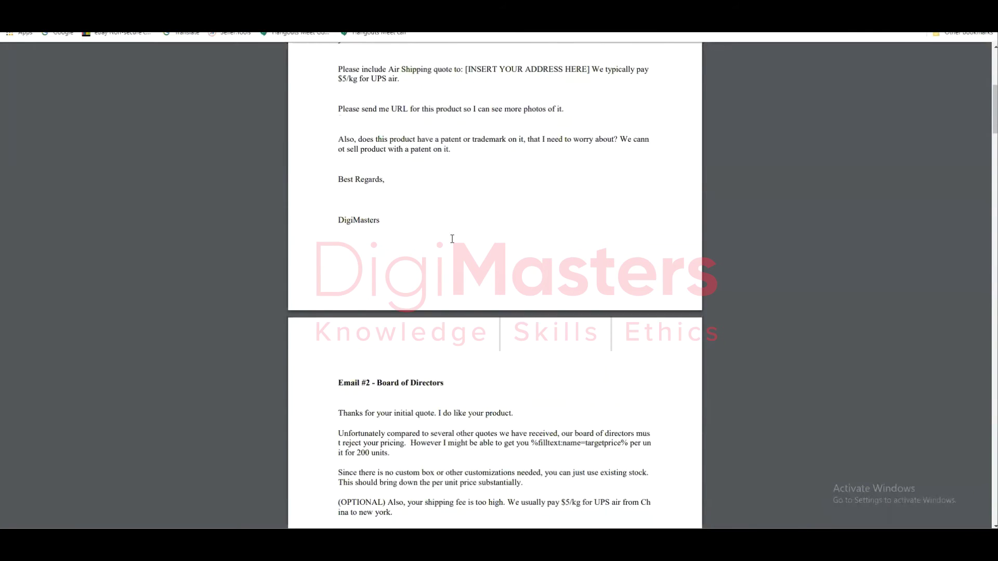
pyautogui.scroll(-2, 453, 239)
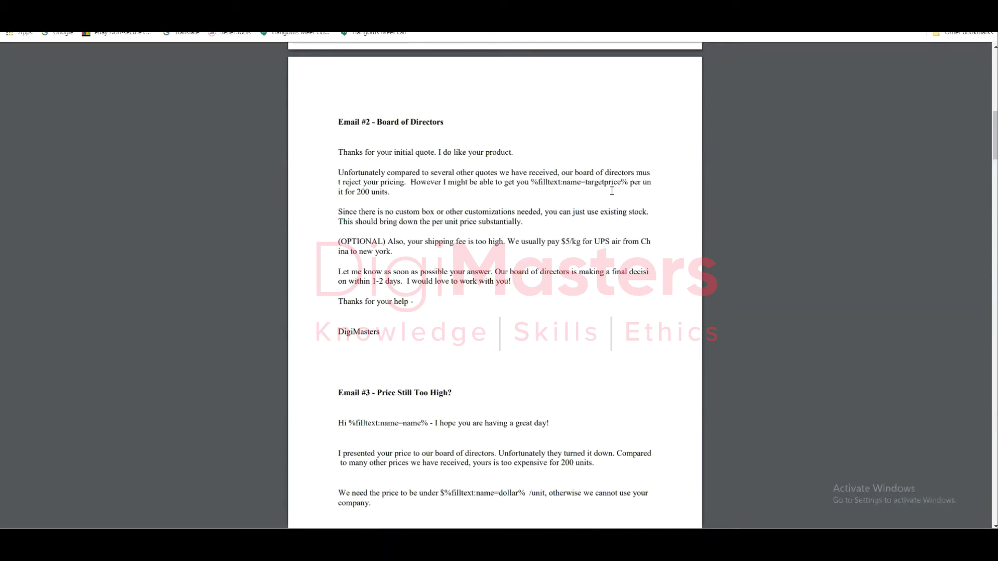
pyautogui.scroll(-2, 611, 192)
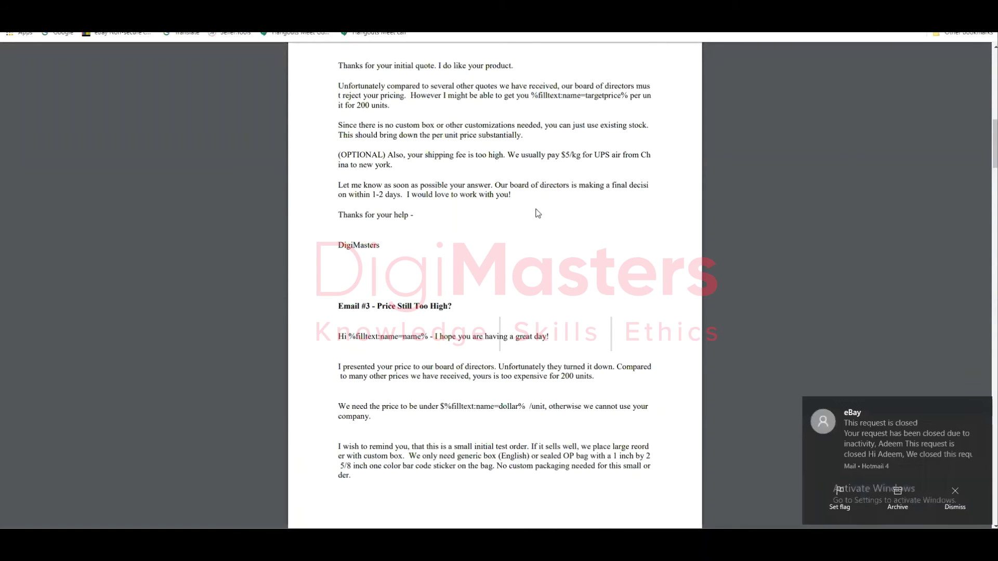
pyautogui.scroll(-2, 538, 213)
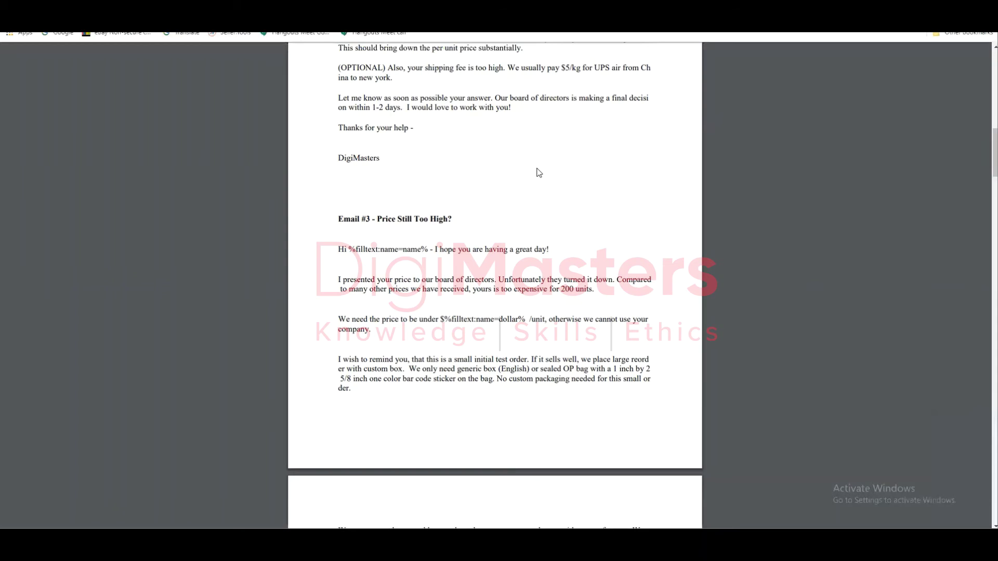
# Highlight Email #3's board-rejection paragraph, 'board of directors' and the $%filltext:name=dollar% placeholder, reaching Email #4.
pyautogui.scroll(-2, 537, 172)
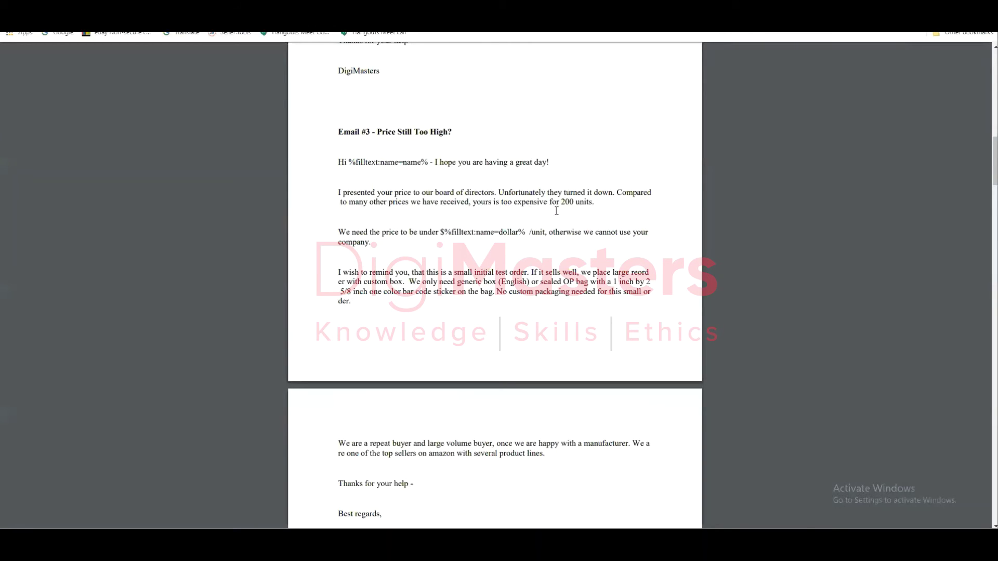
pyautogui.moveTo(594, 202); pyautogui.dragTo(335, 193)
pyautogui.scroll(-2, 372, 159)
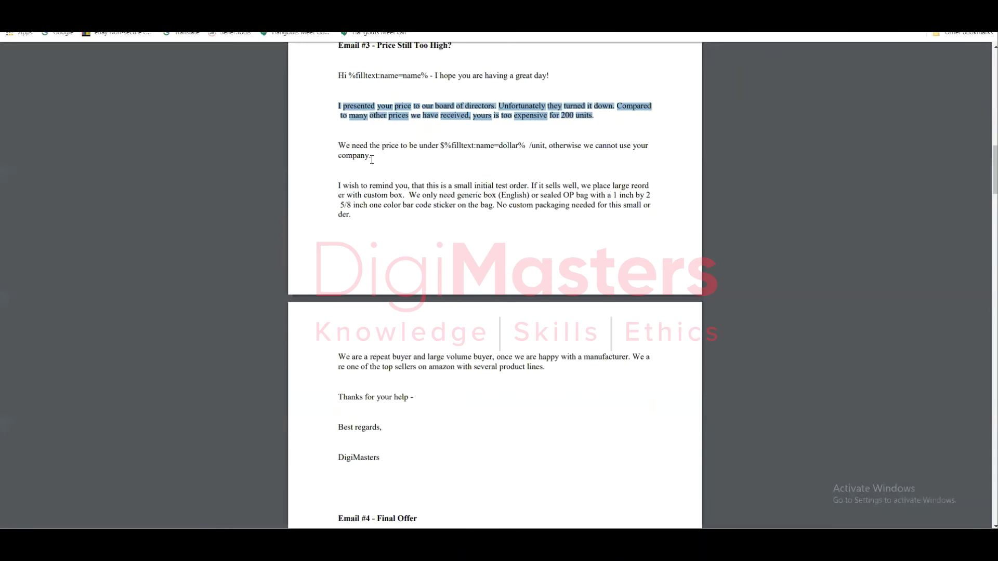
pyautogui.moveTo(435, 106); pyautogui.dragTo(491, 106)
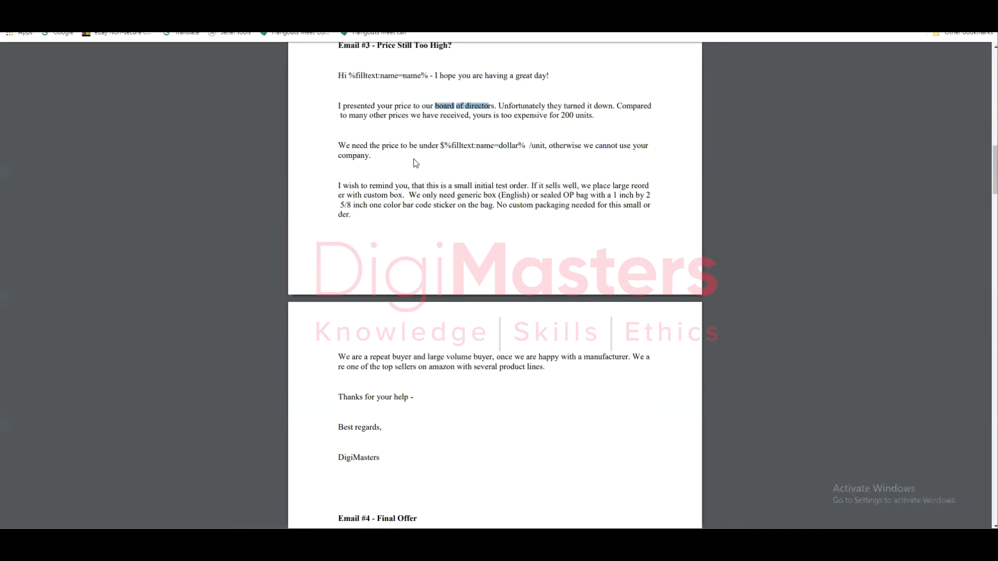
pyautogui.moveTo(456, 146); pyautogui.dragTo(546, 147)
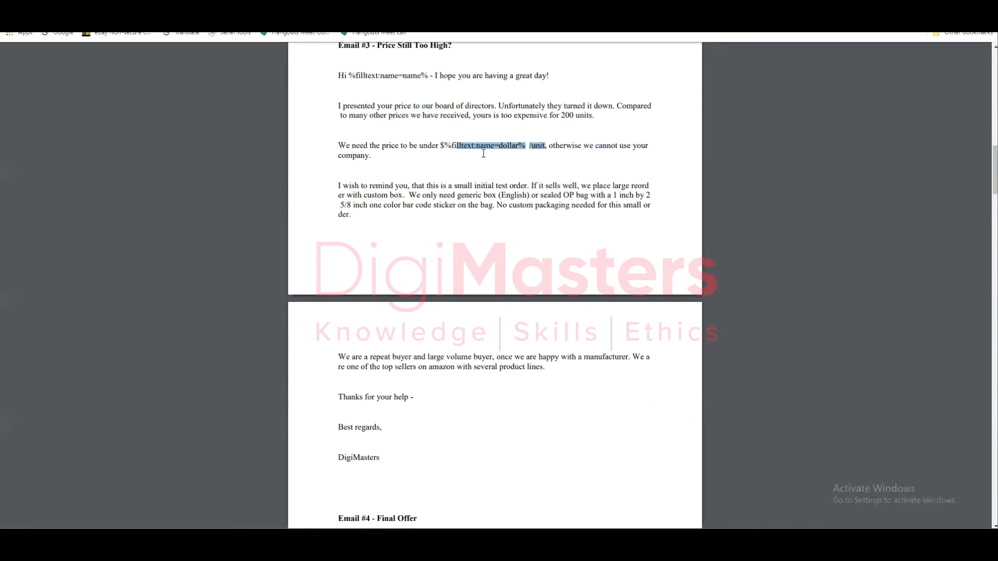
pyautogui.click(443, 145)
pyautogui.moveTo(441, 145); pyautogui.dragTo(526, 146)
pyautogui.scroll(-2, 504, 224)
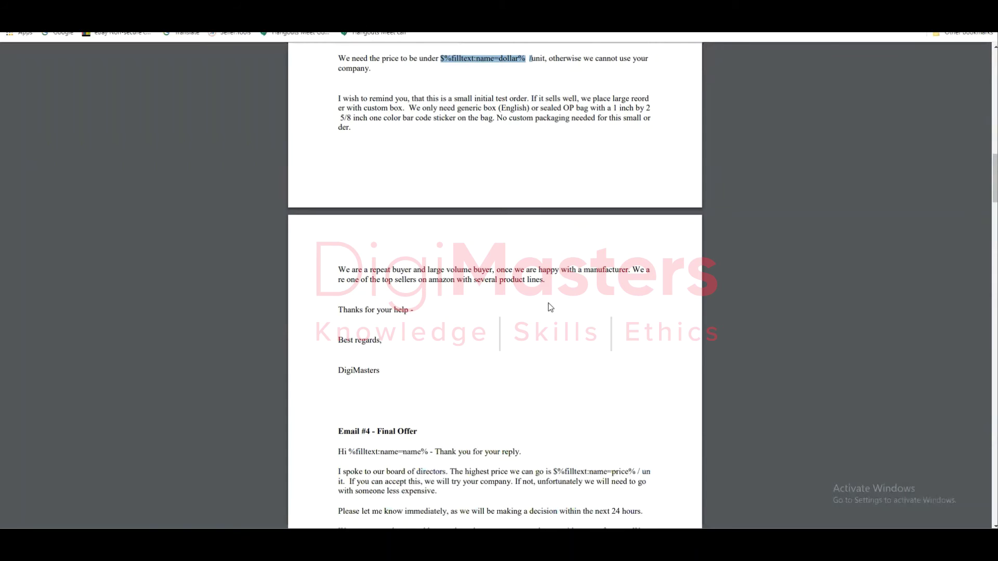
# Highlight the $%filltext:name=price% placeholder in Email #4, Final Offer, with Email #5 coming into view.
pyautogui.scroll(-5, 550, 307)
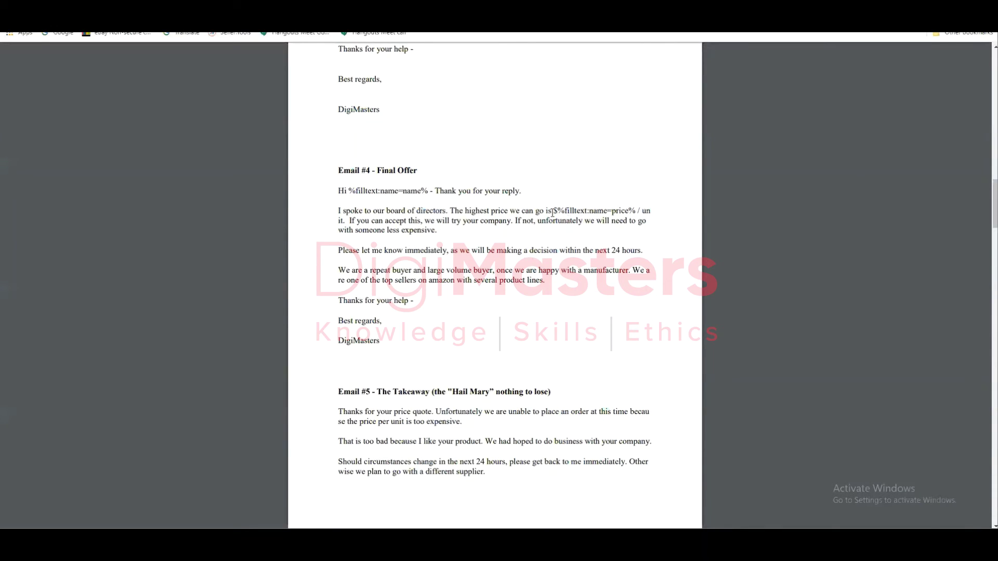
pyautogui.moveTo(555, 210); pyautogui.dragTo(637, 204)
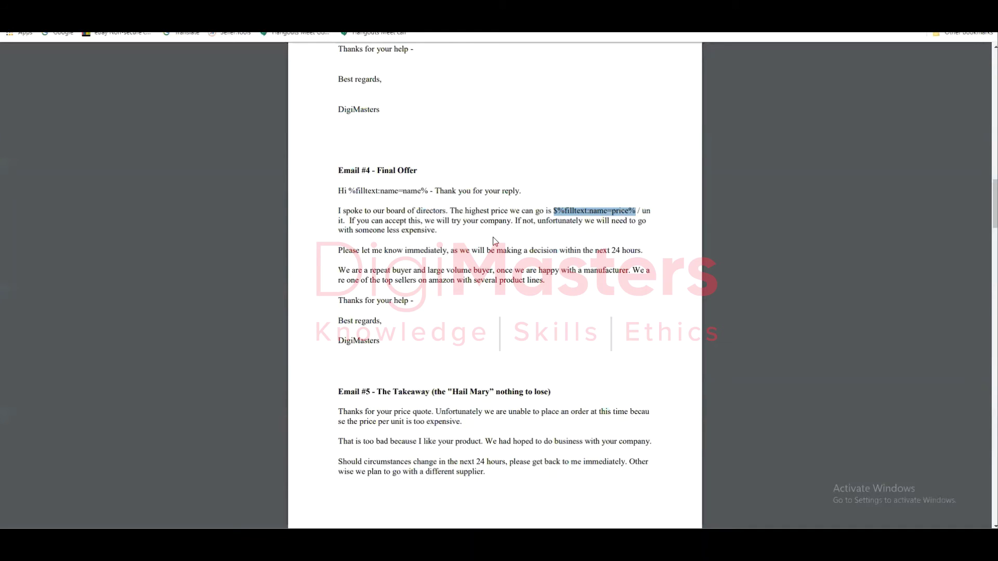
pyautogui.scroll(-2, 493, 237)
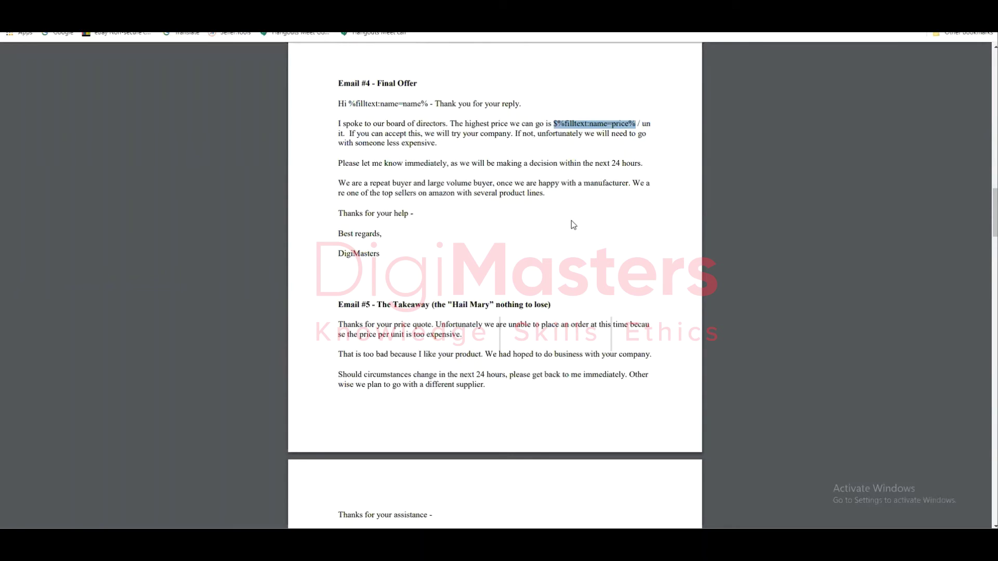
# Scroll through Email #5, The Takeaway, to Email #6 proposing a 200-unit test order.
pyautogui.scroll(-3, 554, 218)
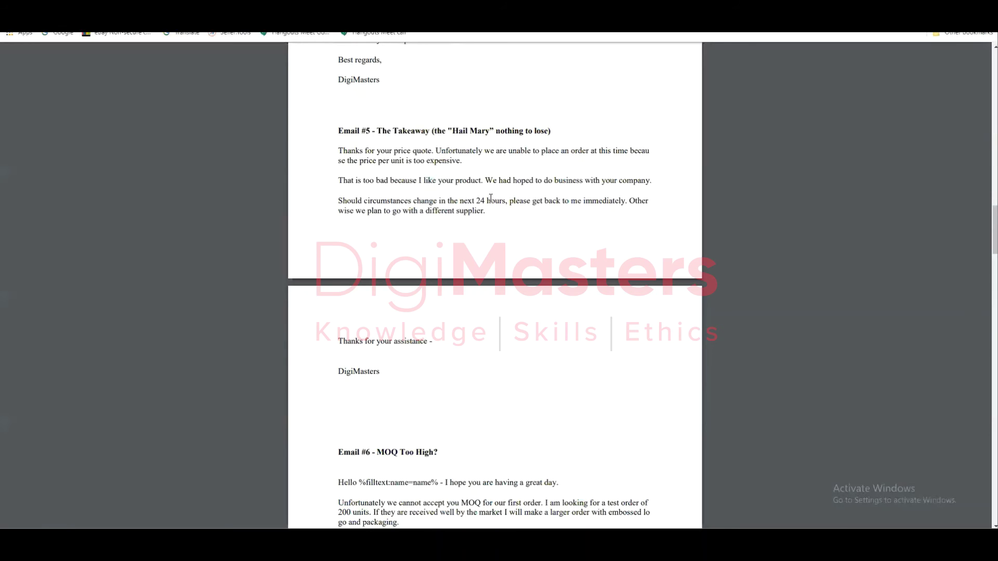
pyautogui.scroll(-3, 490, 198)
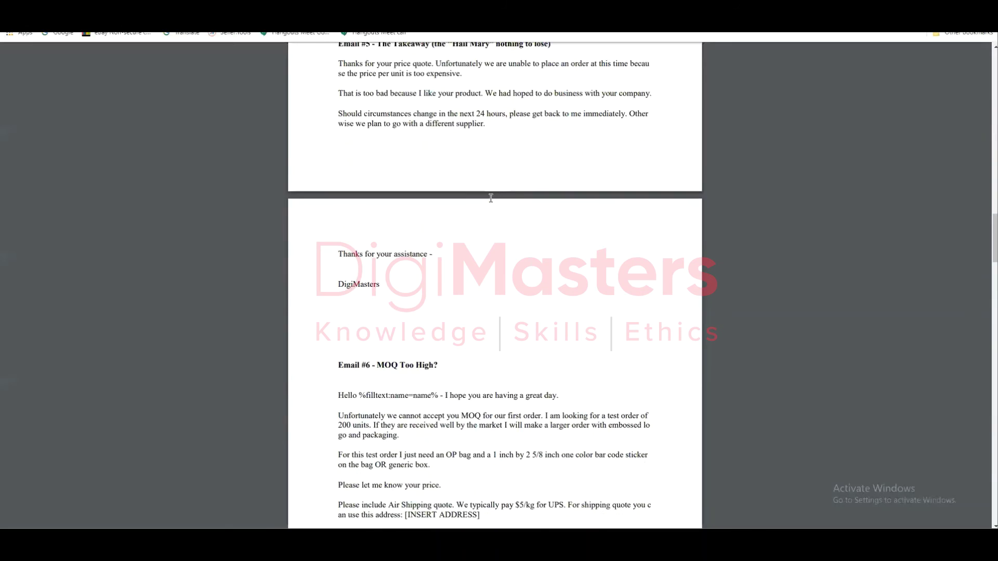
# Mark Email #6's opening lines and its 200-unit test order sentence, then reach the shipping-quote Email #7.
pyautogui.scroll(-2, 491, 198)
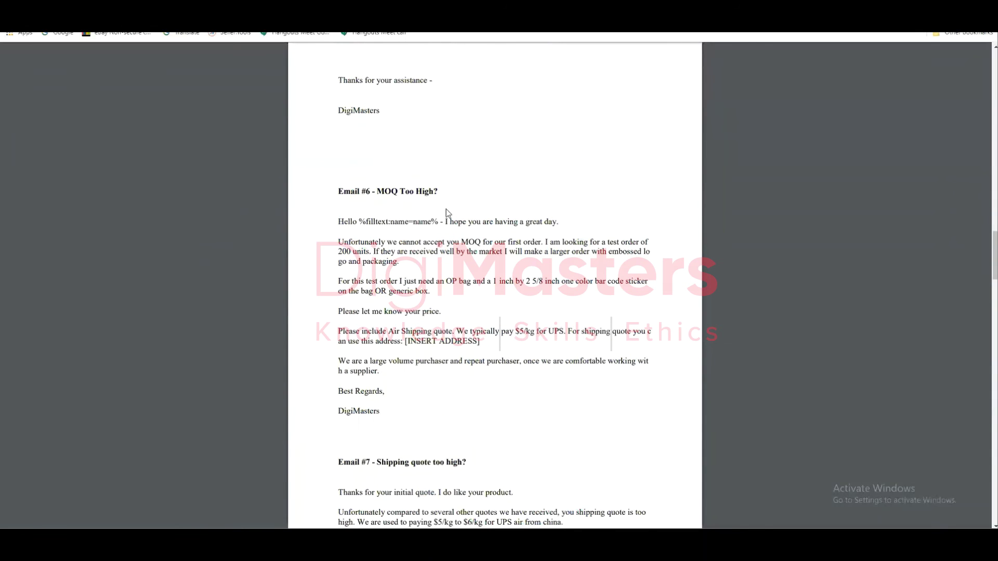
pyautogui.scroll(-2, 383, 249)
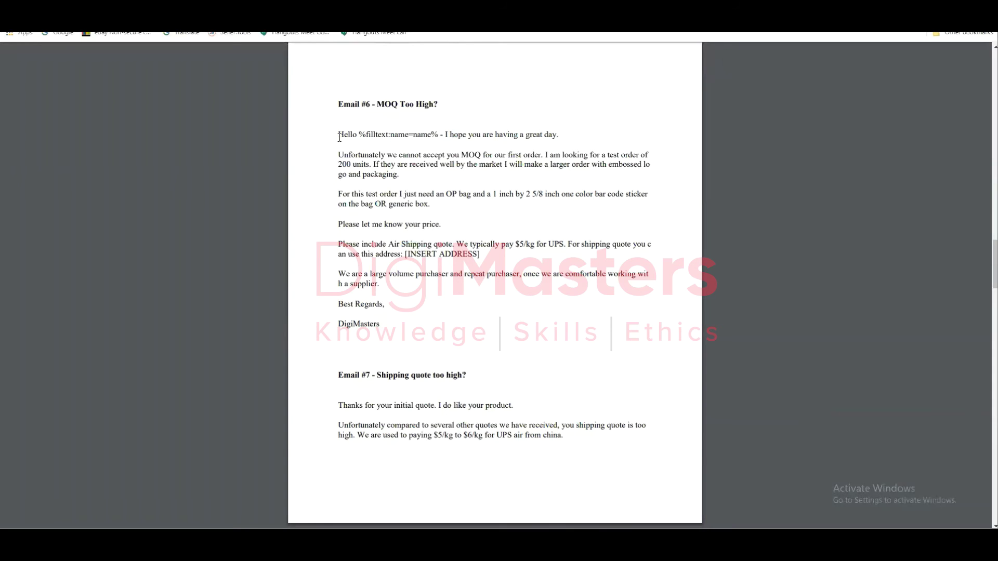
pyautogui.moveTo(337, 134); pyautogui.dragTo(397, 331)
pyautogui.click(397, 330)
pyautogui.moveTo(423, 155); pyautogui.dragTo(502, 168)
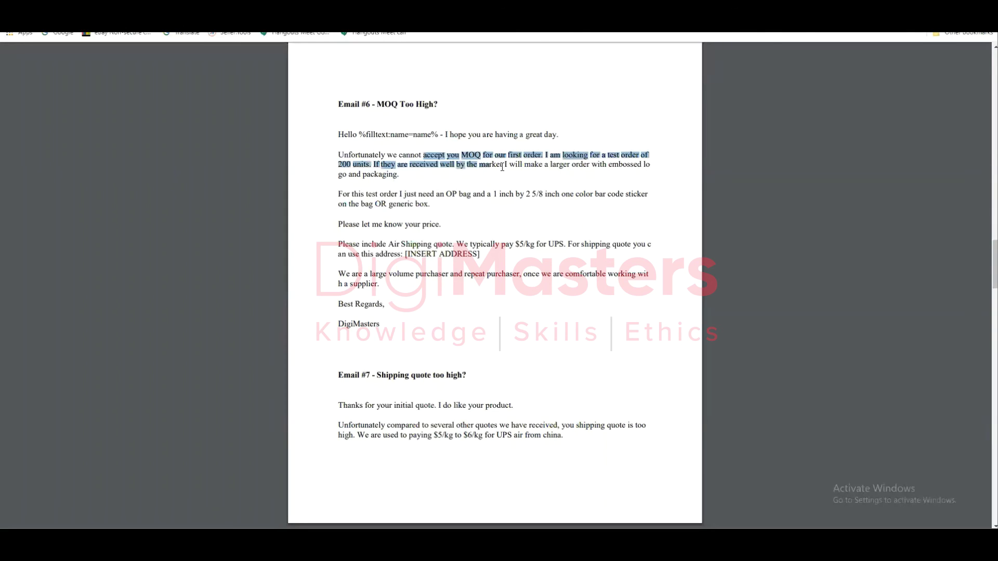
pyautogui.click(503, 194)
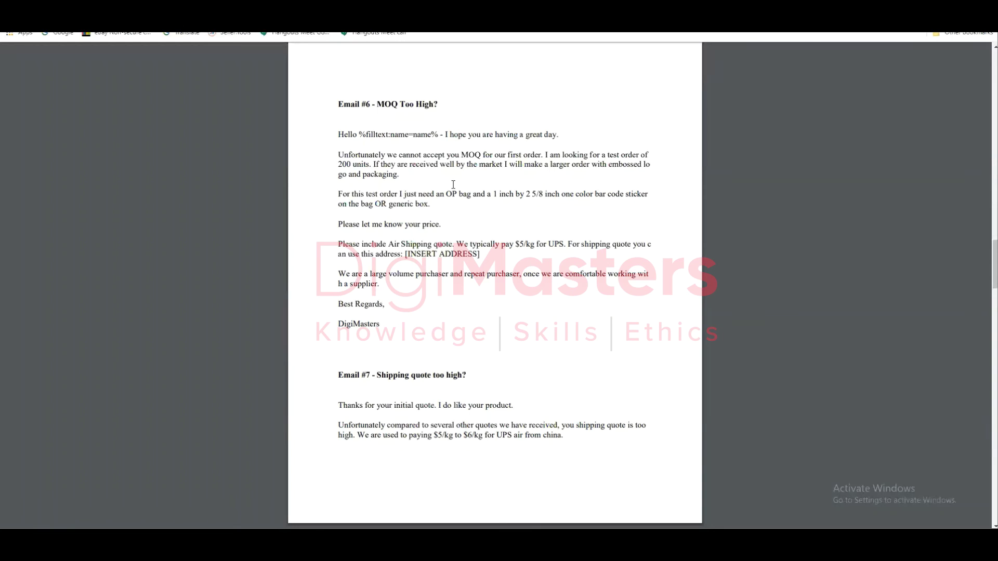
pyautogui.scroll(-5, 454, 185)
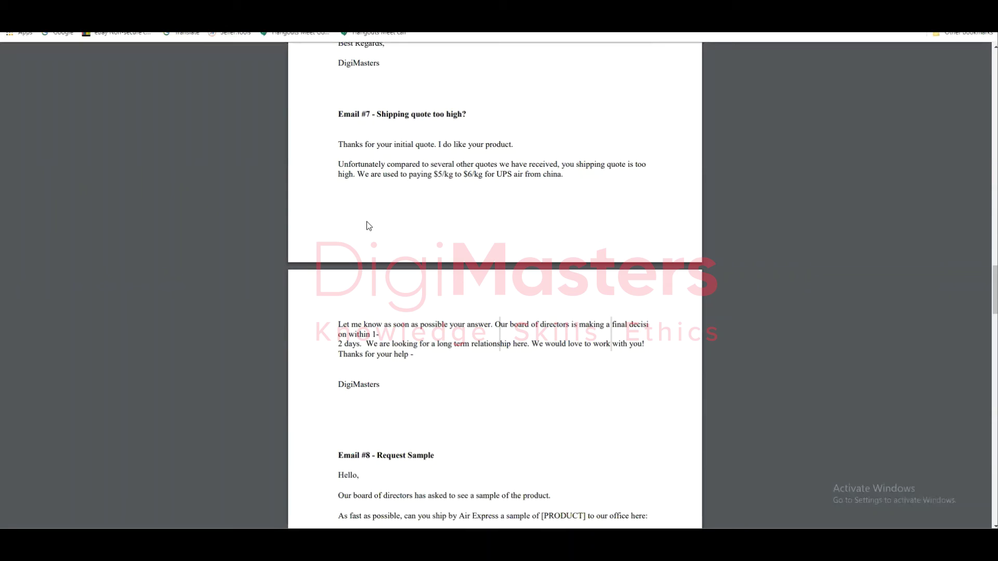
# Scroll past Email #8, Request Sample, and Email #9, PI Request, until Email #10, Catalog Request, appears.
pyautogui.scroll(-2, 367, 226)
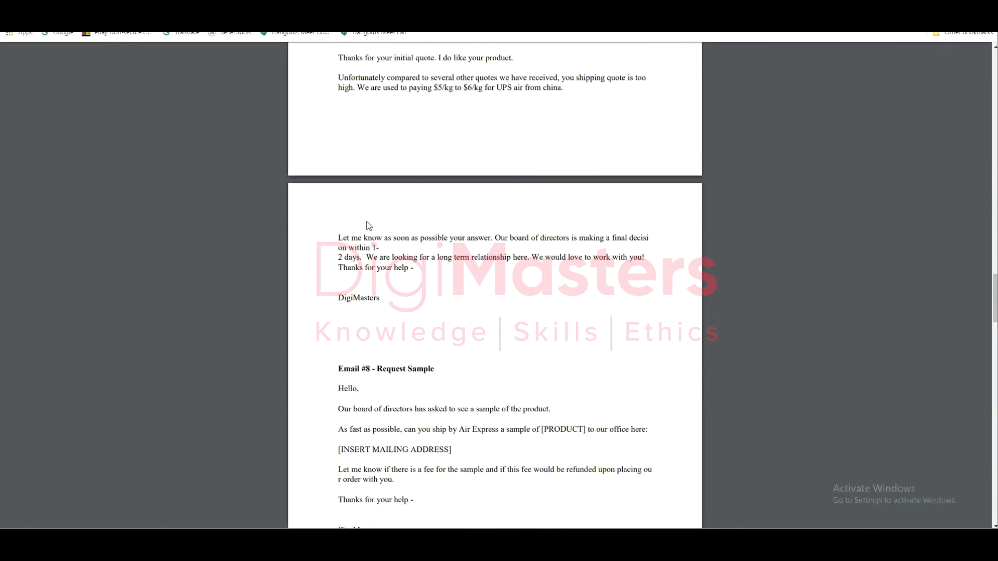
pyautogui.scroll(-4, 367, 224)
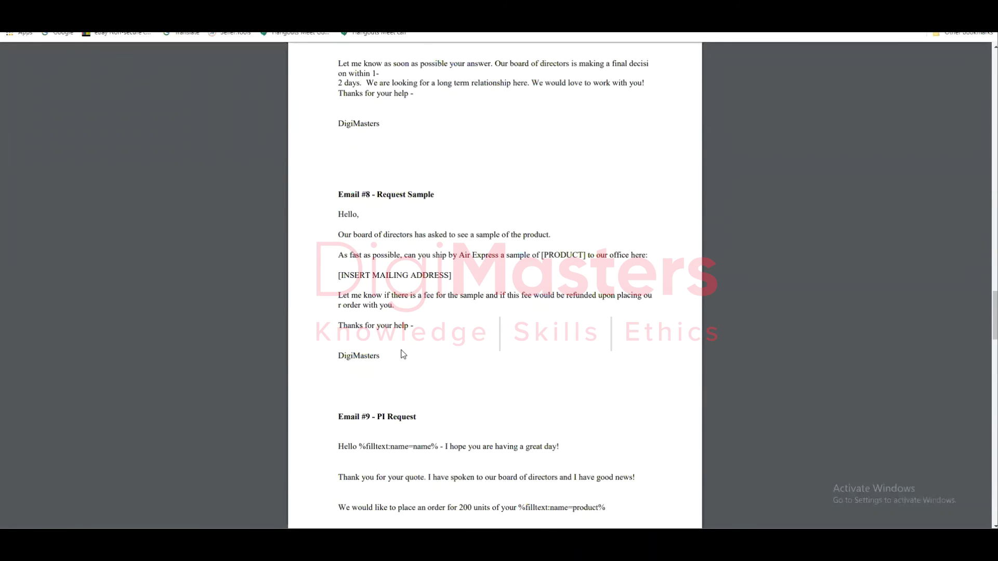
pyautogui.scroll(-2, 389, 363)
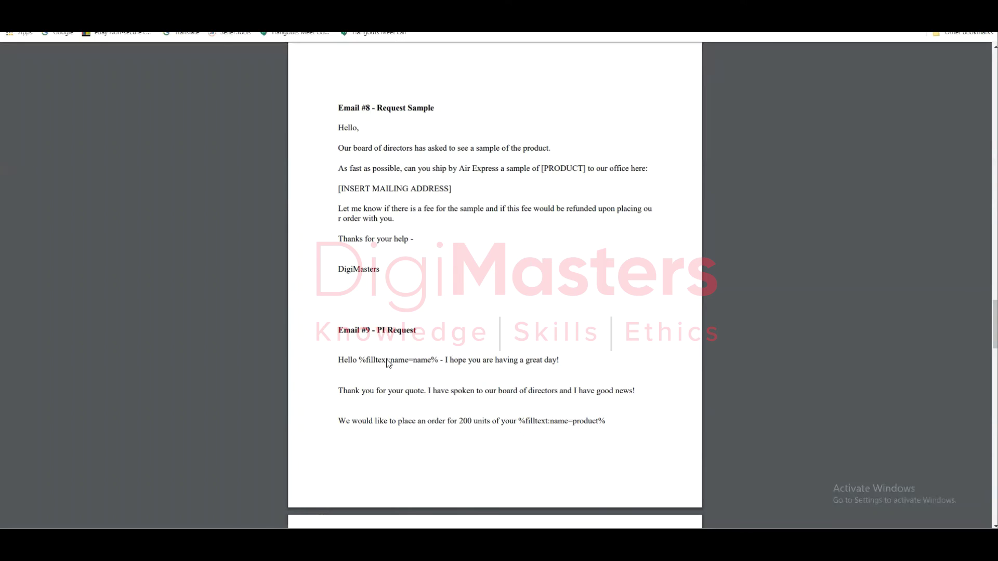
pyautogui.scroll(-2, 389, 363)
pyautogui.scroll(-4, 388, 364)
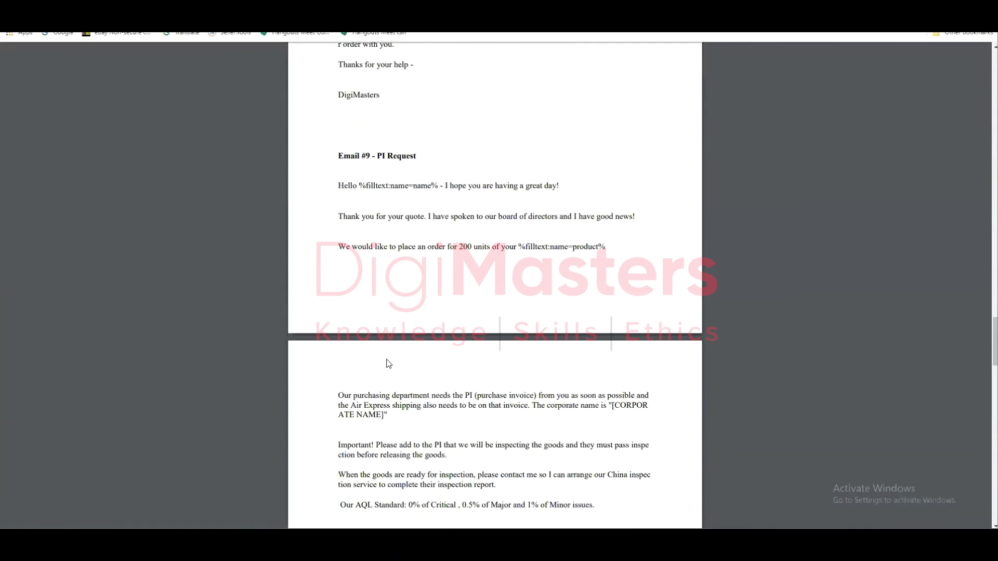
pyautogui.scroll(-8, 387, 362)
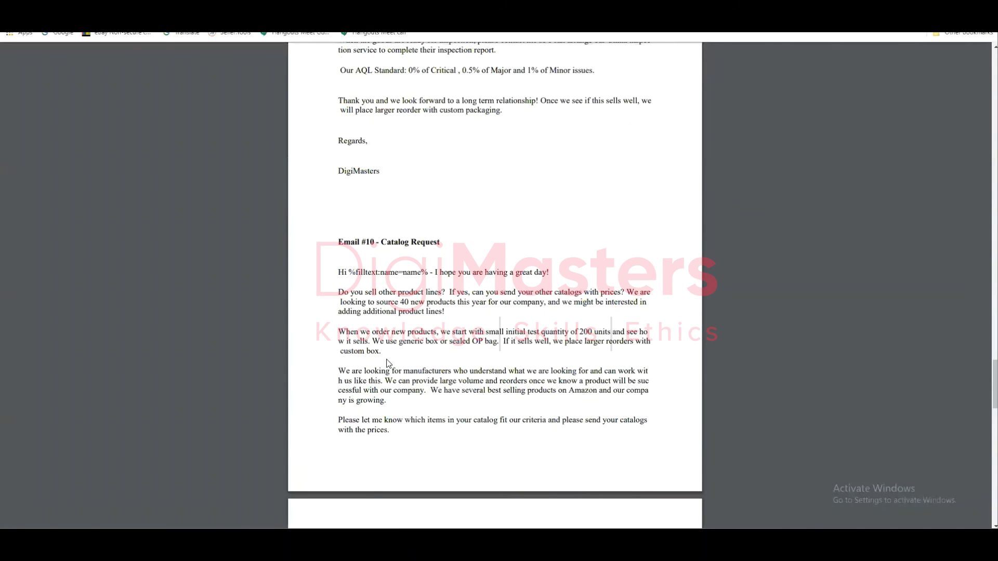
# Highlight the Email #10 Catalog Request heading, then continue to Email #11, Nag the Supplier.
pyautogui.scroll(-2, 387, 362)
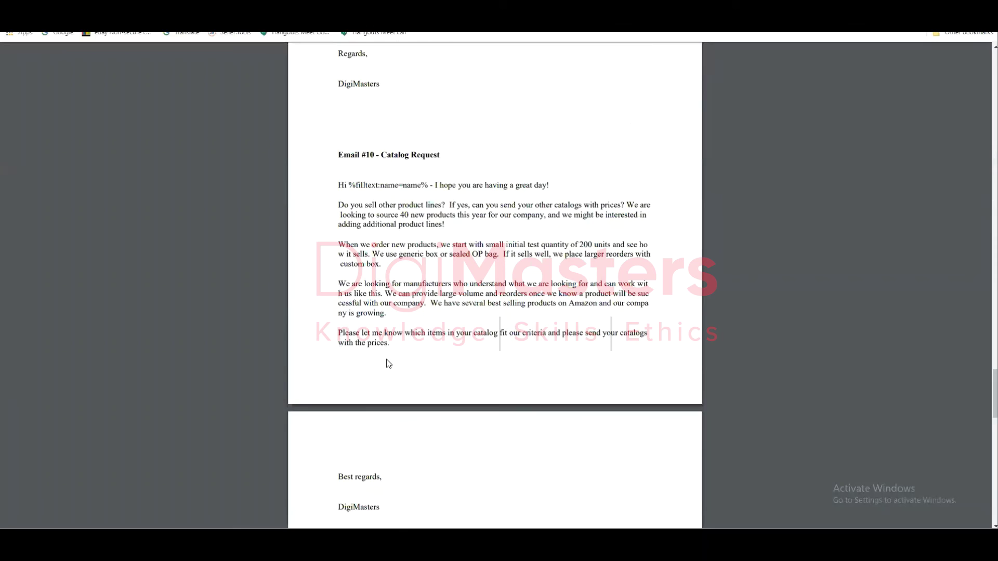
pyautogui.scroll(-2, 389, 364)
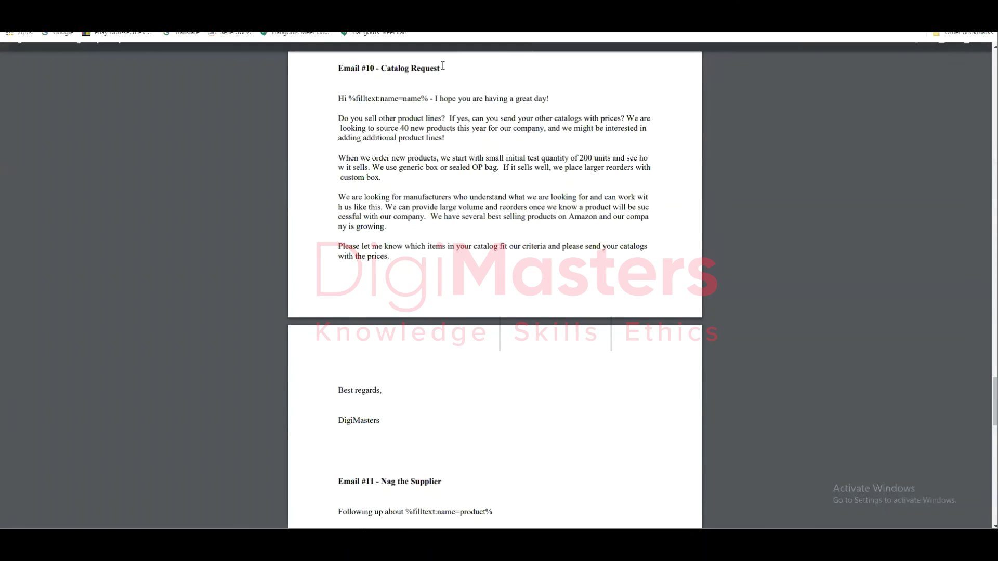
pyautogui.scroll(2, 443, 135)
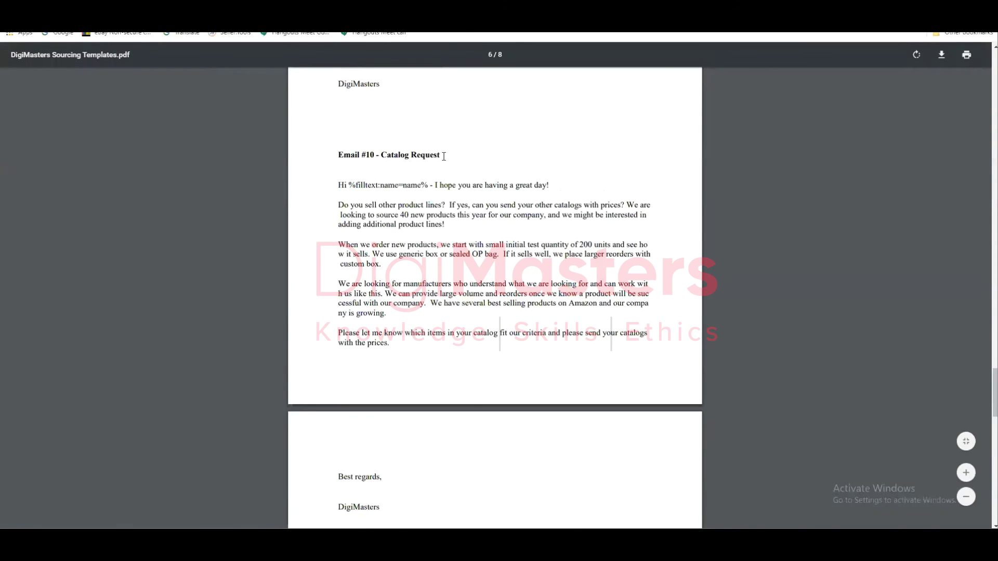
pyautogui.moveTo(440, 154); pyautogui.dragTo(381, 155)
pyautogui.click(318, 174)
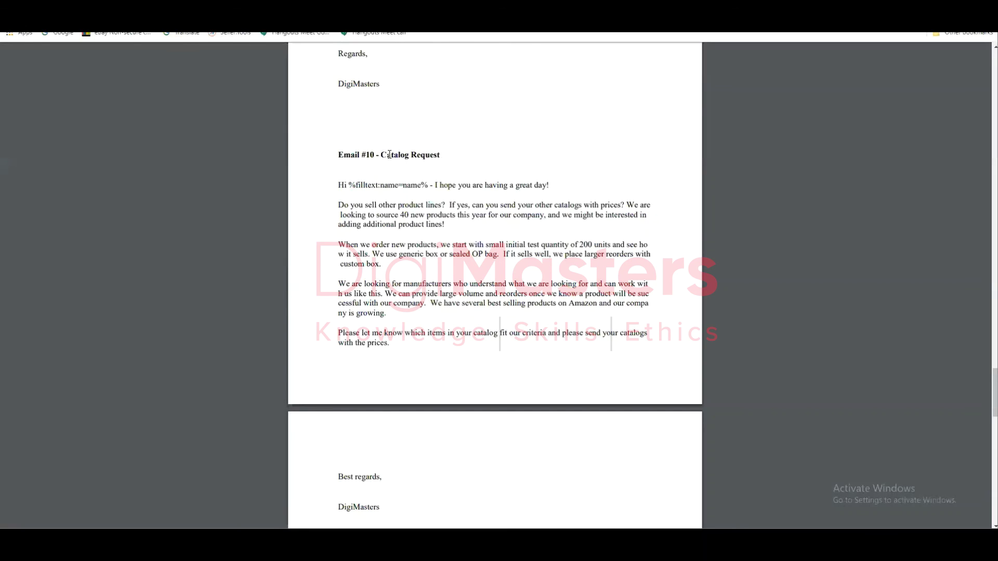
pyautogui.scroll(-2, 474, 220)
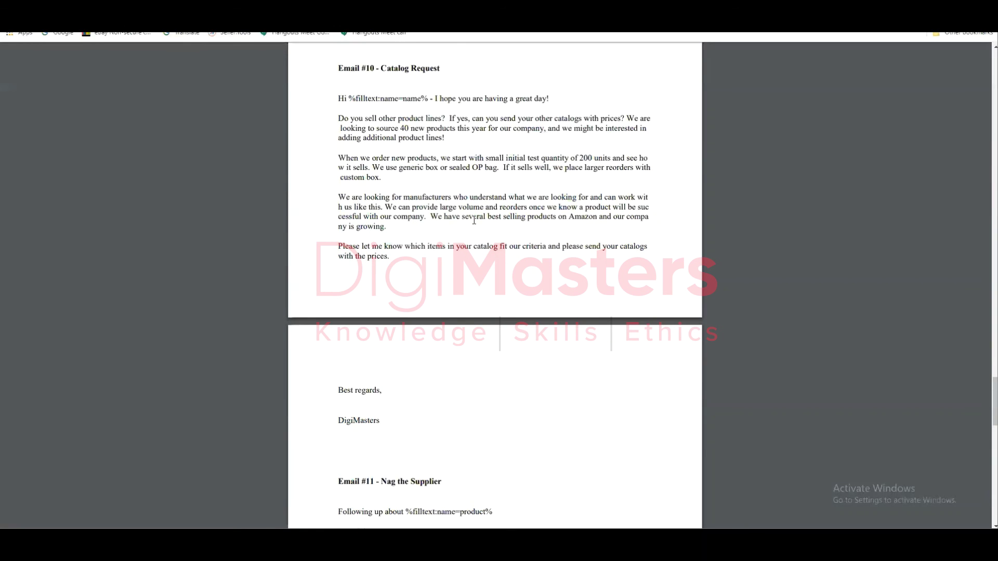
pyautogui.scroll(-6, 414, 273)
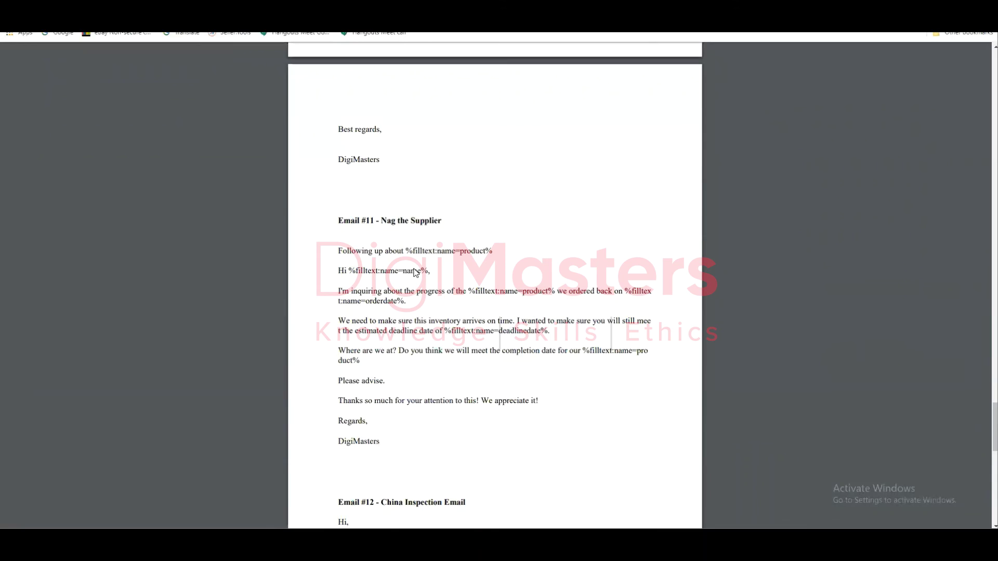
# Scroll through Email #11's order-progress follow-up to the closing of Email #12 on the last page.
pyautogui.scroll(-2, 415, 273)
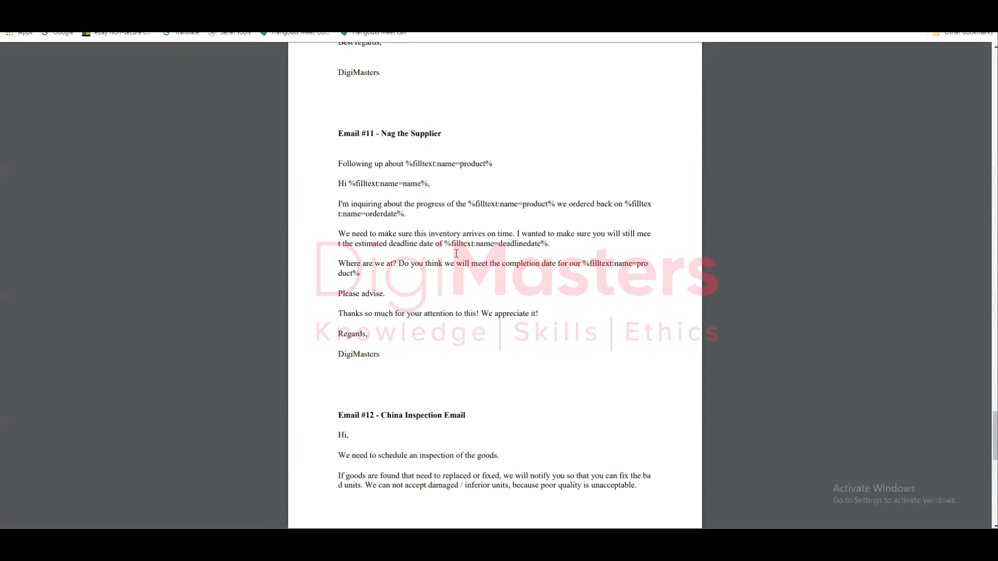
pyautogui.scroll(-2, 452, 256)
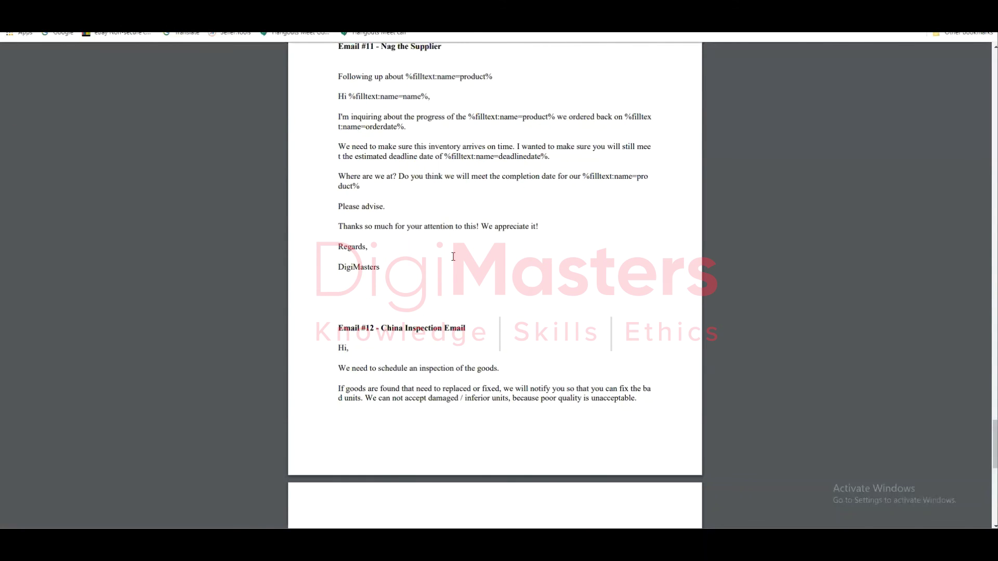
pyautogui.scroll(-4, 452, 256)
# Scroll back up slightly so the China Inspection Email heading and the final page both show.
pyautogui.scroll(-4, 482, 283)
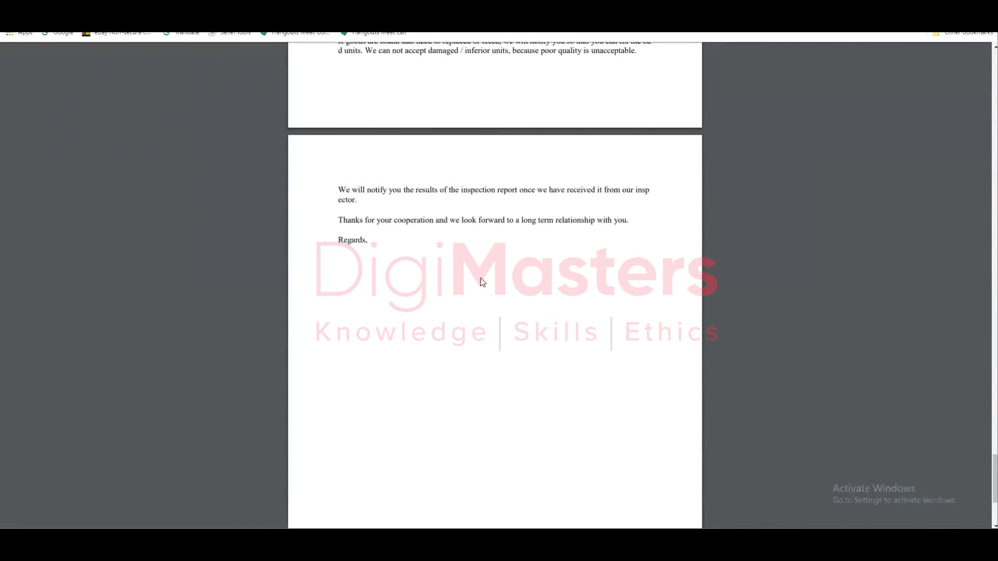
pyautogui.scroll(2, 482, 282)
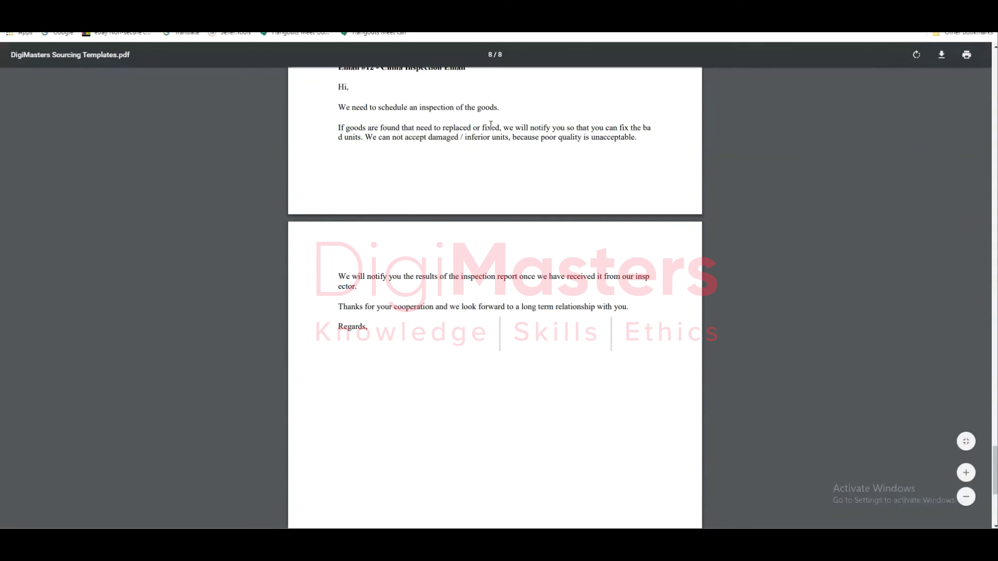
pyautogui.scroll(2, 453, 212)
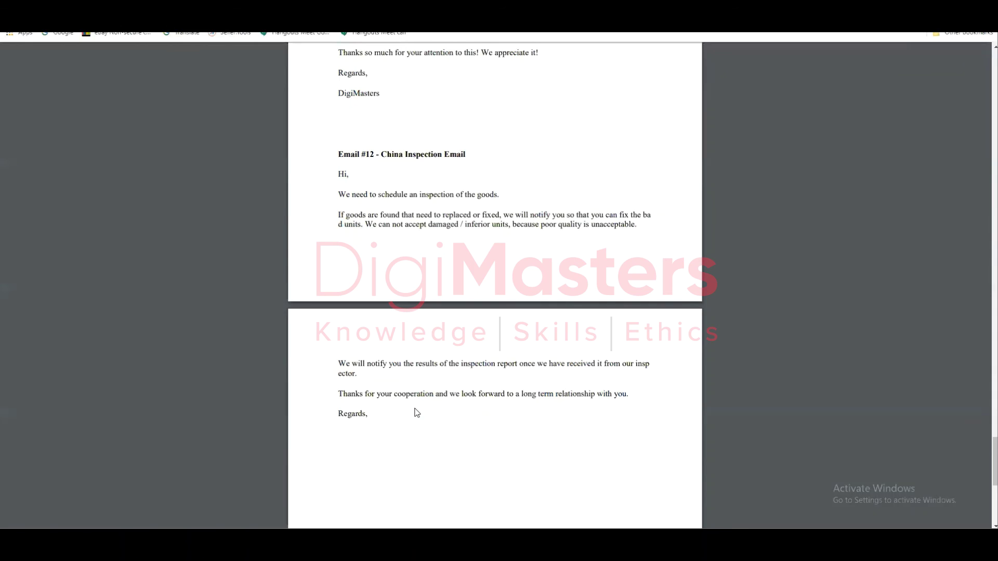
# Scroll the PDF back up to Email #11 'Nag the Supplier' with its product, order date and deadline placeholders.
pyautogui.scroll(-7, 417, 414)
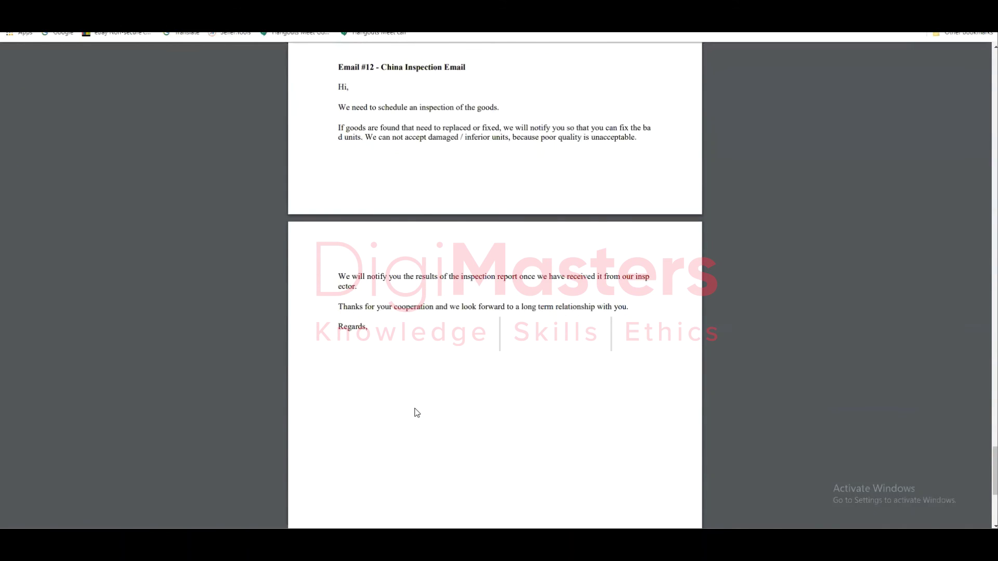
pyautogui.scroll(4, 416, 413)
pyautogui.scroll(4, 417, 413)
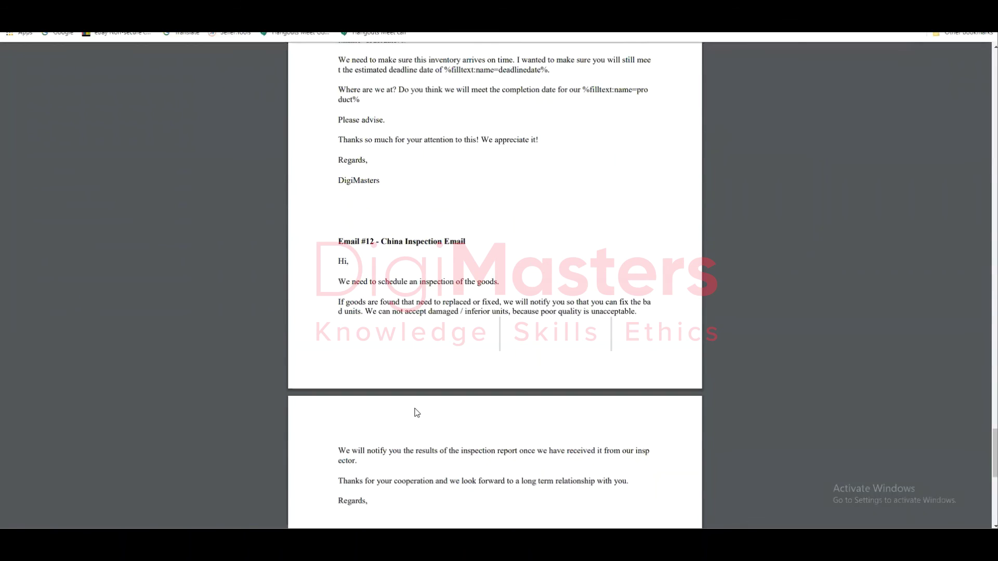
pyautogui.scroll(-2, 417, 413)
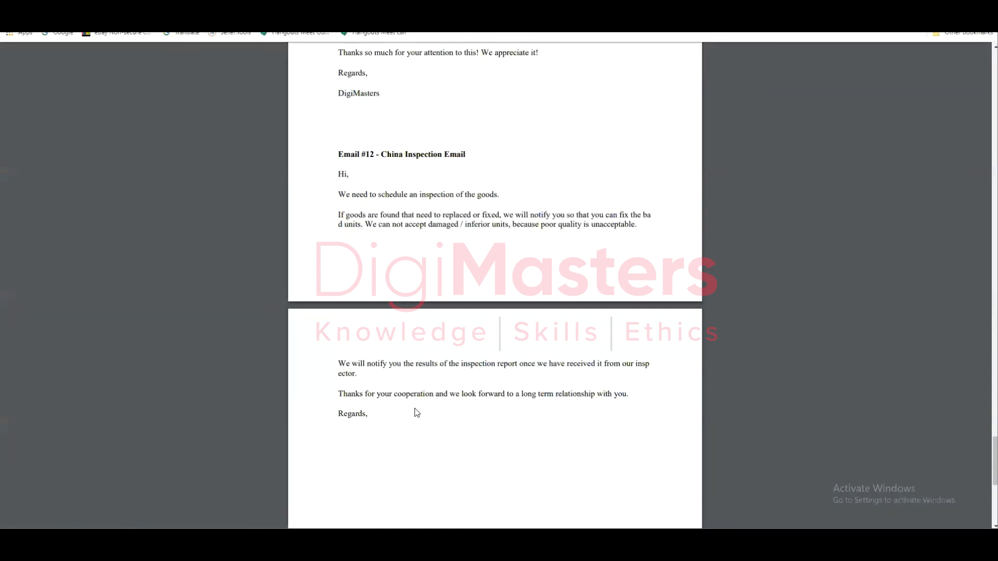
pyautogui.scroll(5, 415, 412)
pyautogui.scroll(2, 416, 412)
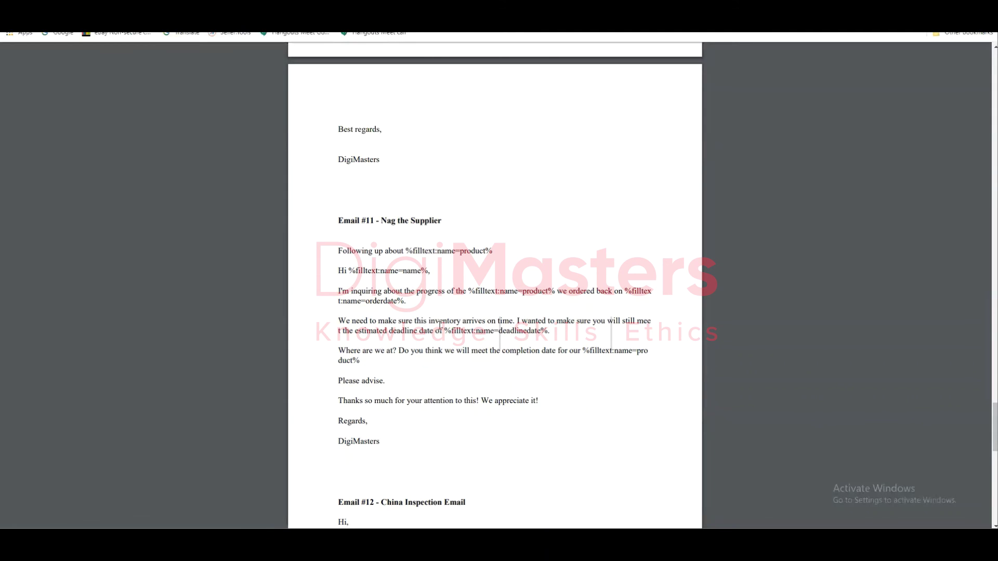
# Scroll to the final page, then back up past Emails #12 and #11 to Email #9's AQL closing.
pyautogui.scroll(-6, 440, 326)
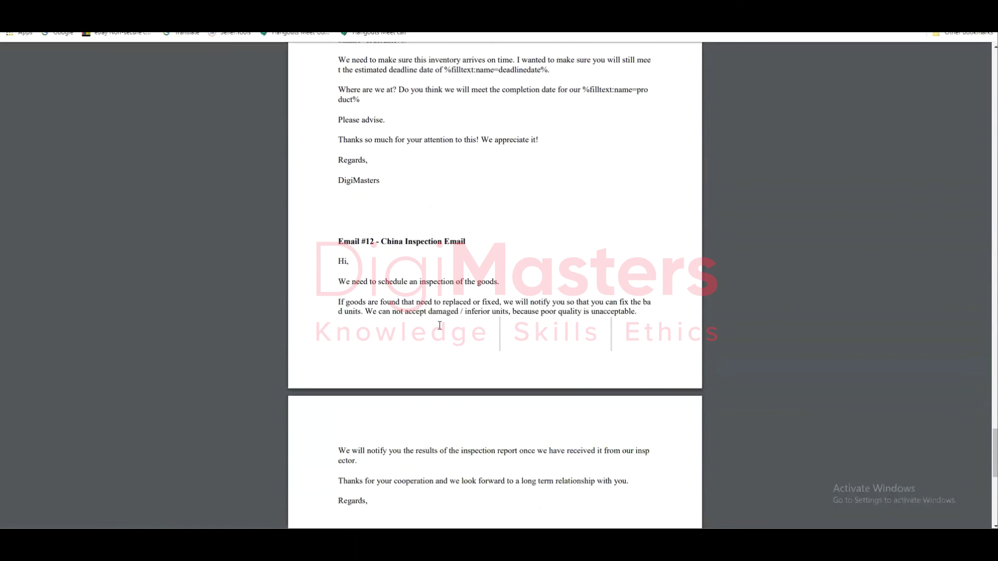
pyautogui.scroll(-4, 440, 325)
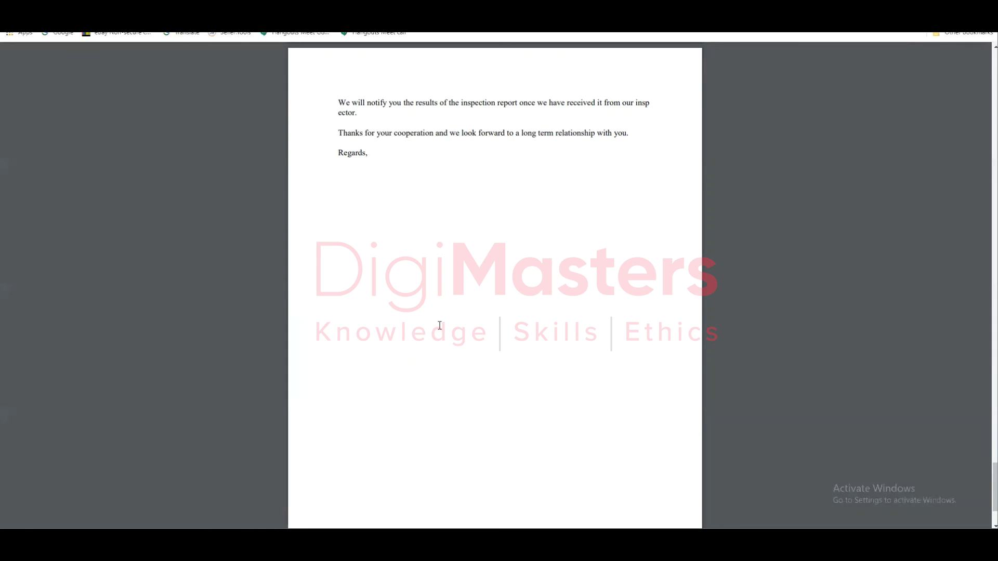
pyautogui.scroll(5, 440, 326)
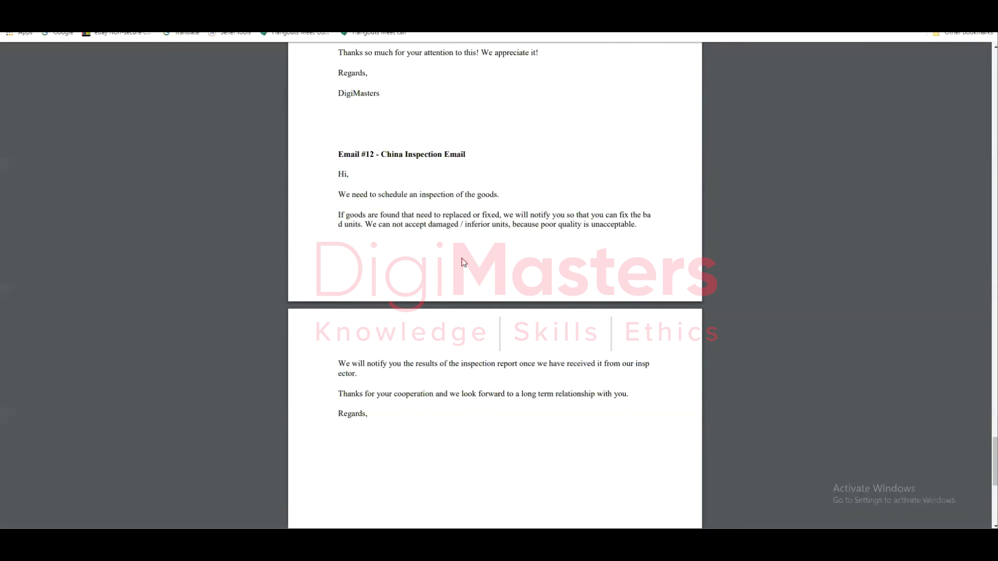
pyautogui.scroll(3, 464, 262)
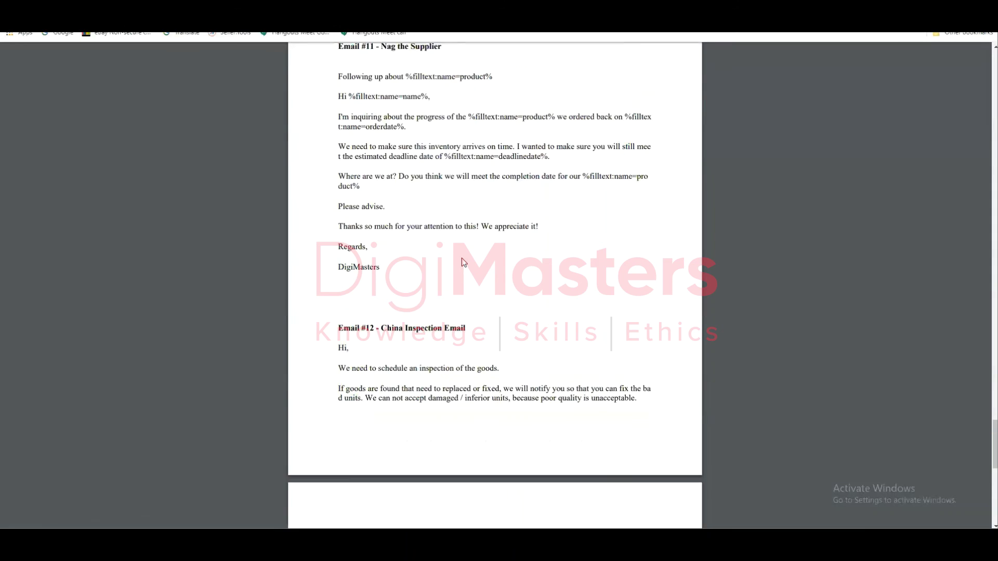
pyautogui.scroll(5, 463, 262)
pyautogui.scroll(6, 464, 262)
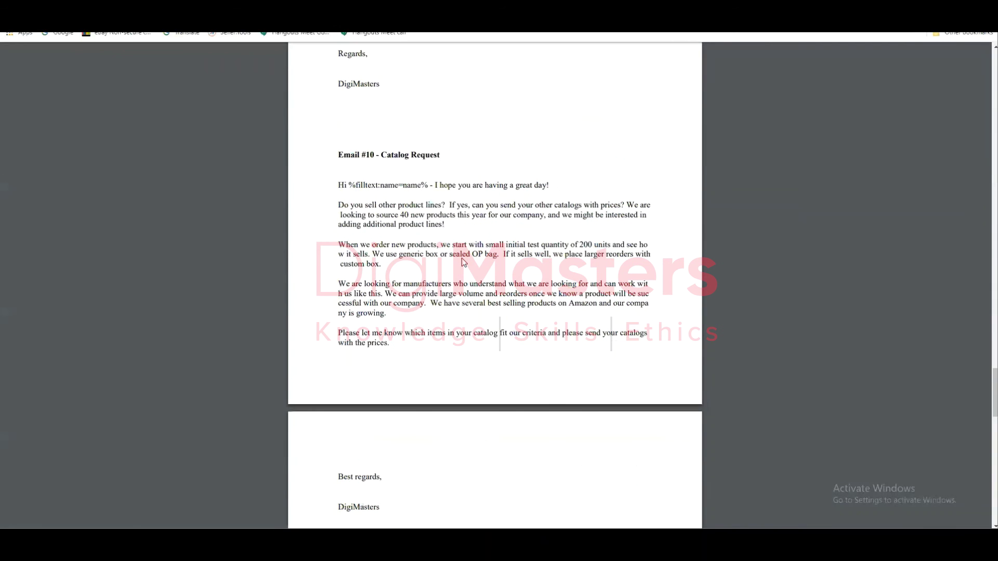
pyautogui.scroll(5, 464, 262)
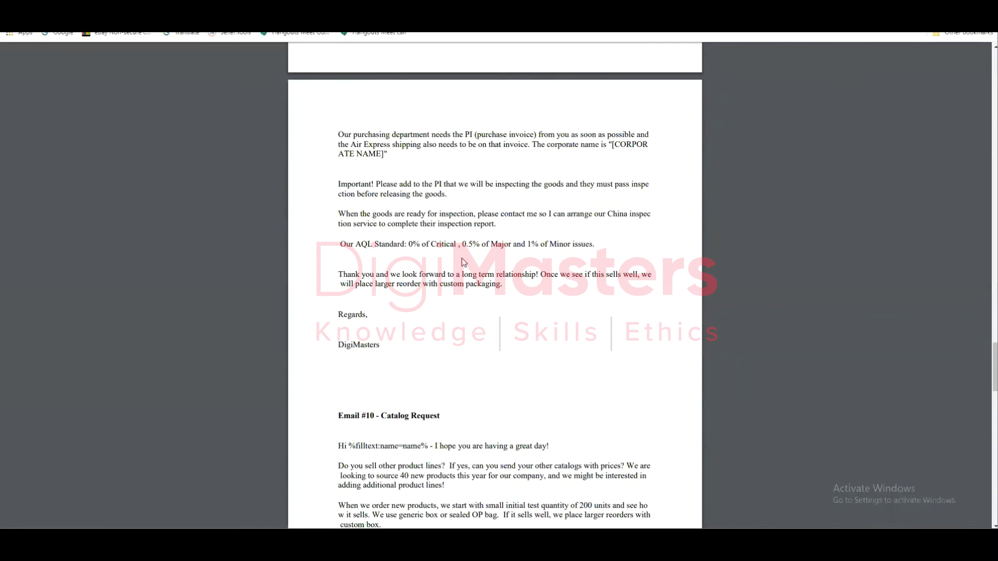